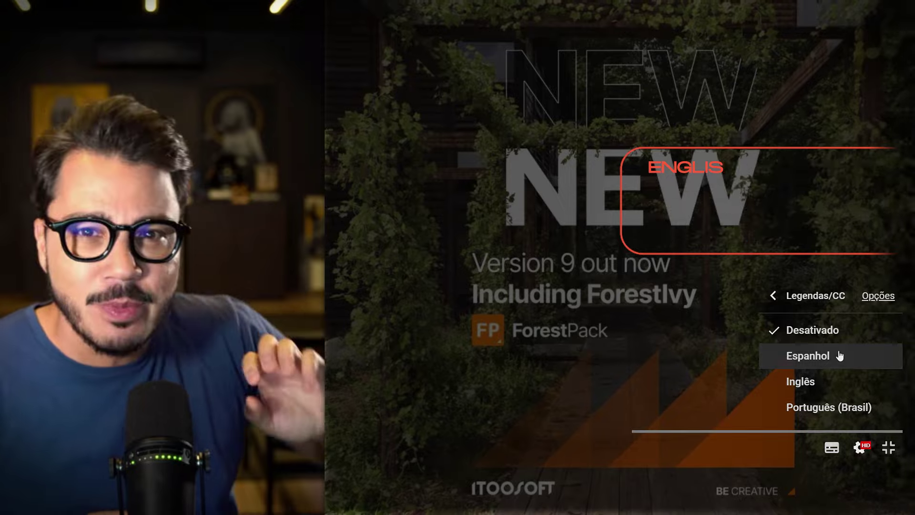
# Exclude material ID 2 from ivy growth, set leaf density to 84%, and use Edge boundary checking
pyautogui.click(840, 356)
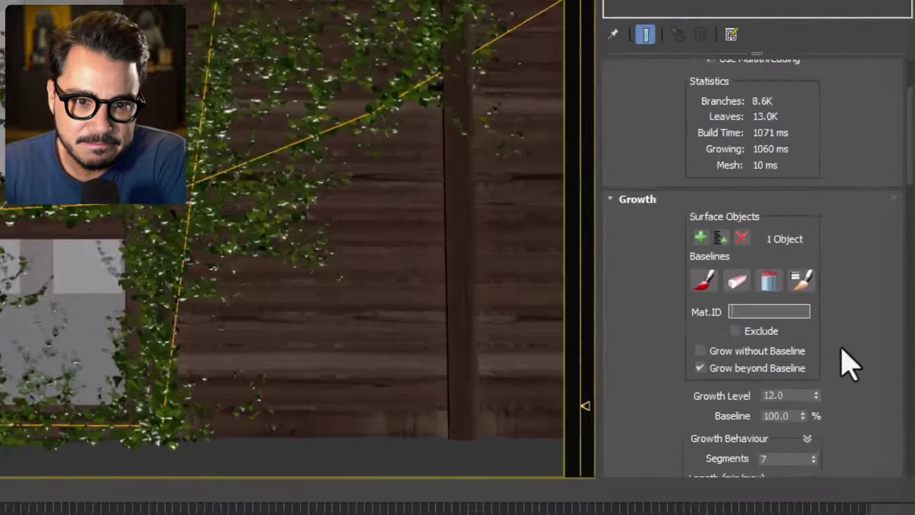
pyautogui.write('2')
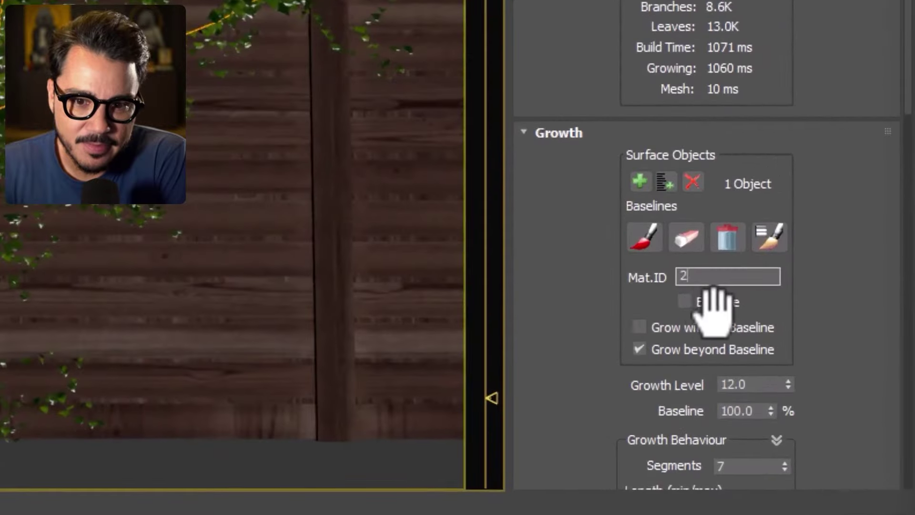
pyautogui.click(716, 311)
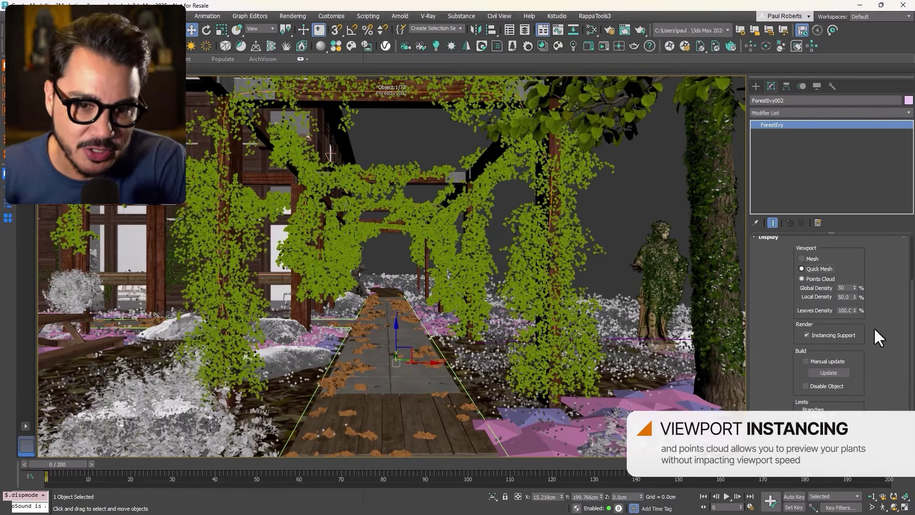
pyautogui.moveTo(855, 310); pyautogui.dragTo(860, 322)
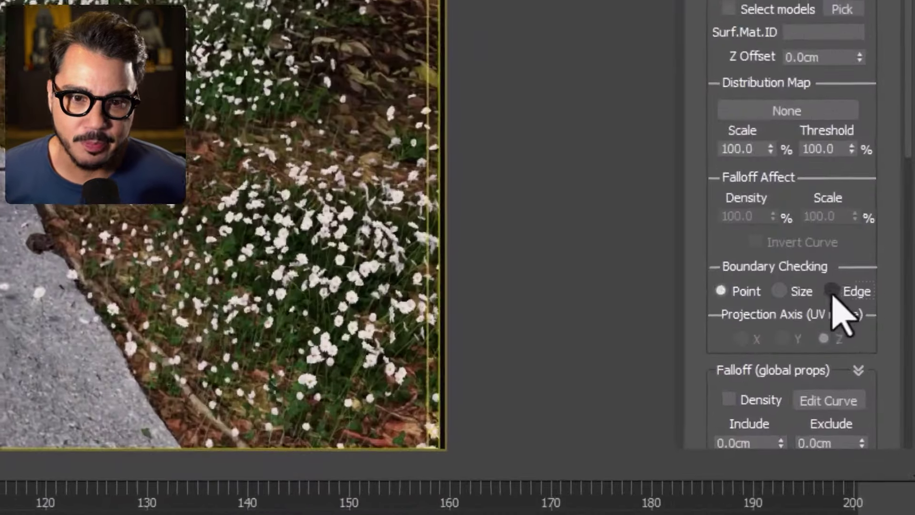
pyautogui.click(880, 391)
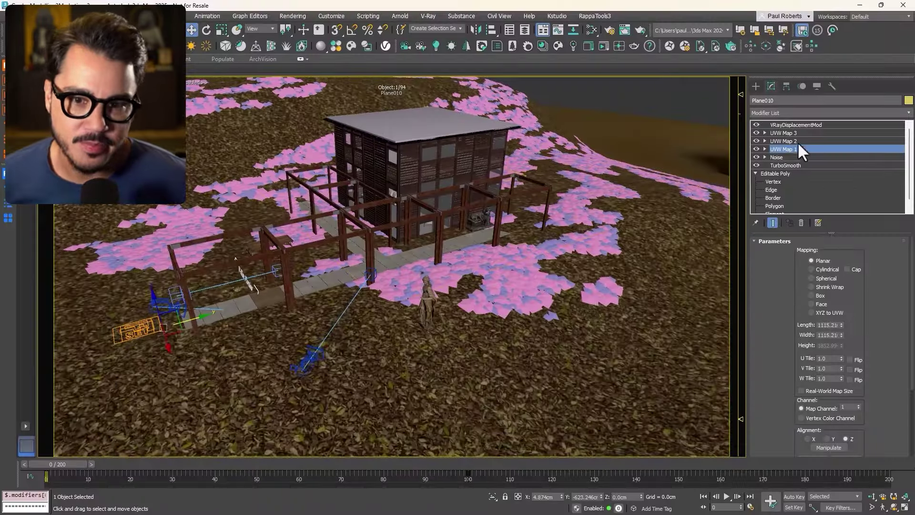
# Enlarge the mapping size and move the Small Plant items into a ForestSet
pyautogui.moveTo(842, 326)
pyautogui.mouseDown()
pyautogui.moveTo(843, 282)
pyautogui.moveTo(840, 319)
pyautogui.moveTo(824, 228)
pyautogui.moveTo(815, 286)
pyautogui.mouseUp()
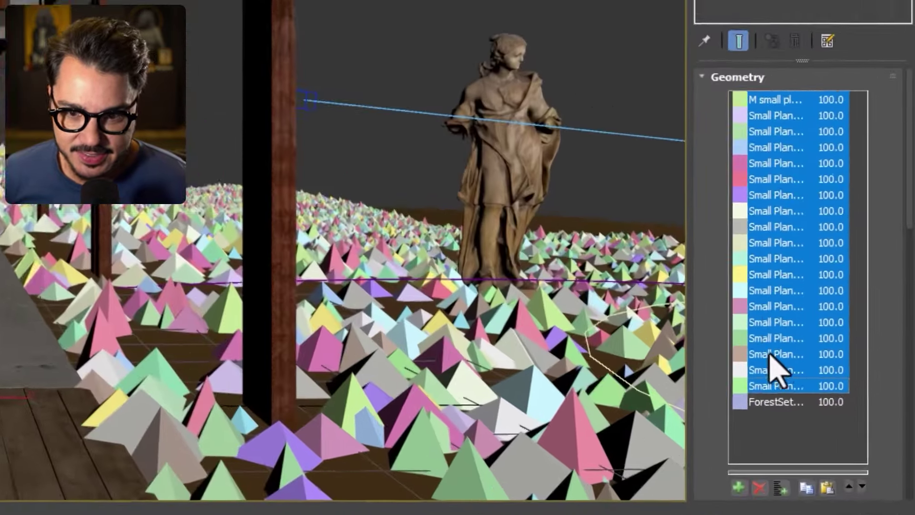
pyautogui.keyDown('shift'); pyautogui.click(846, 399); pyautogui.keyUp('shift')
pyautogui.rightClick(839, 374)
pyautogui.click(845, 379)
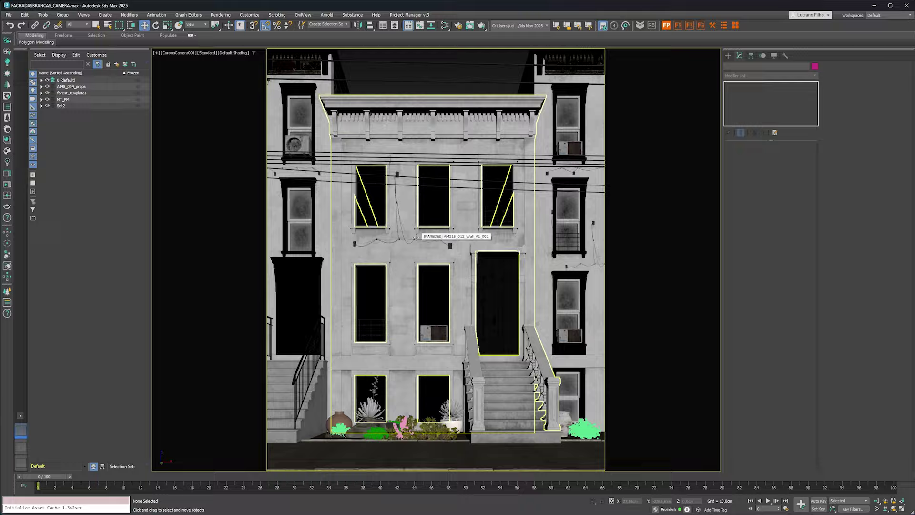
# Switch to a Perspective view without safe frame, then orbit and zoom onto the facade and stairs
pyautogui.press('p')
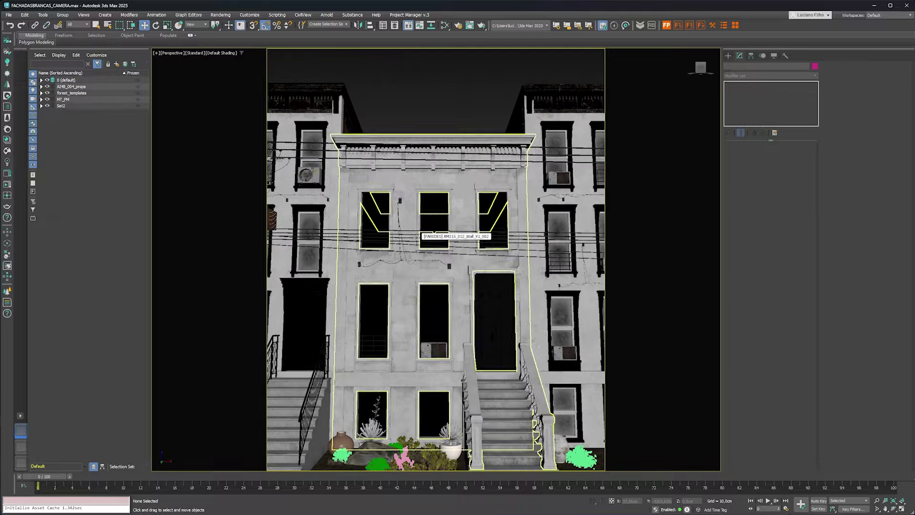
pyautogui.moveTo(416, 237)
pyautogui.keyDown('alt'); pyautogui.mouseDown(button='middle')
pyautogui.moveTo(457, 277)
pyautogui.moveTo(458, 258)
pyautogui.moveTo(470, 300)
pyautogui.moveTo(466, 283)
pyautogui.moveTo(424, 300)
pyautogui.mouseUp(button='middle'); pyautogui.keyUp('alt')
pyautogui.hotkey('shift', 'f')
pyautogui.scroll(3, 459, 258)
pyautogui.scroll(-4, 459, 258)
pyautogui.scroll(-2, 471, 300)
pyautogui.scroll(4, 470, 300)
pyautogui.scroll(-1, 466, 283)
pyautogui.scroll(-2, 453, 288)
pyautogui.scroll(-3, 434, 295)
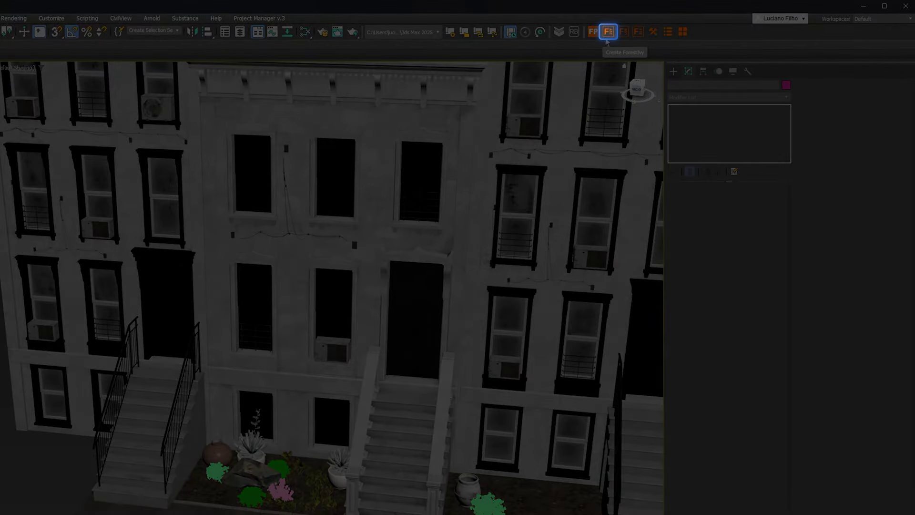
# Place ForestIvy001 on the ground left of the facade and expand its General settings
pyautogui.click(608, 33)
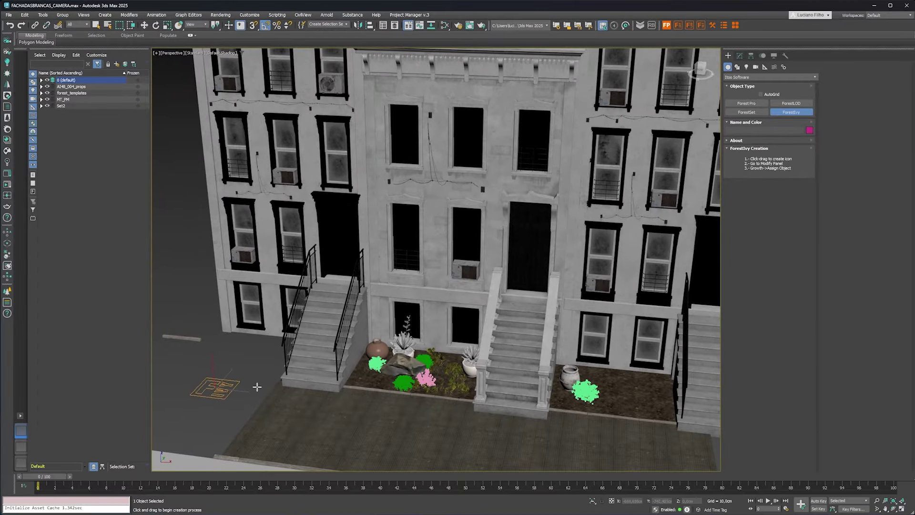
pyautogui.moveTo(257, 387); pyautogui.dragTo(280, 383)
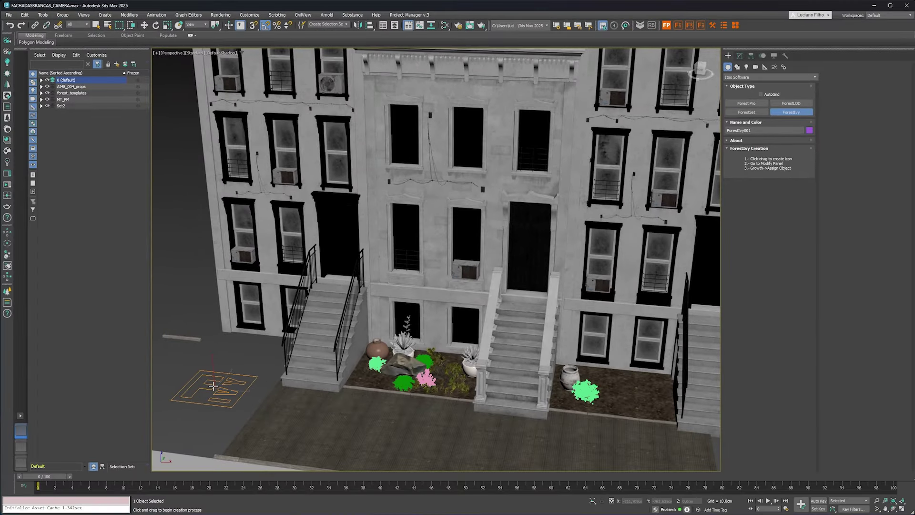
pyautogui.press('w')
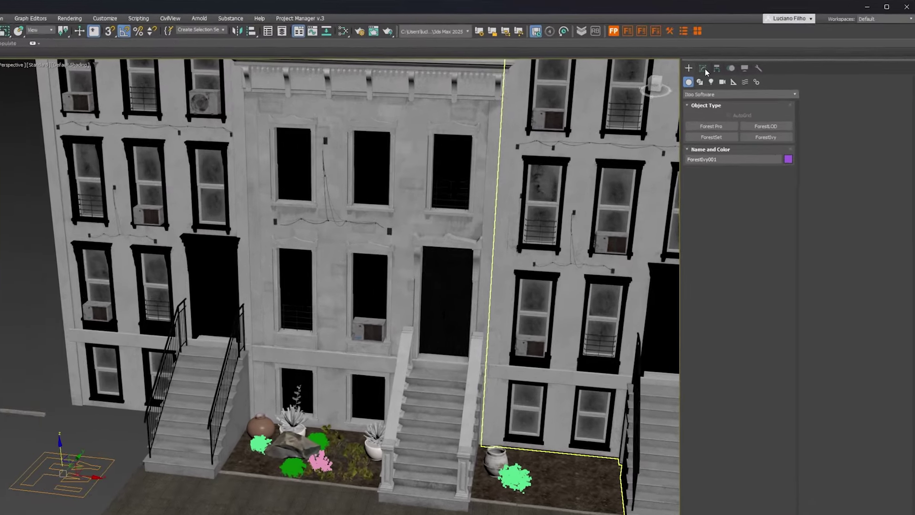
pyautogui.click(739, 57)
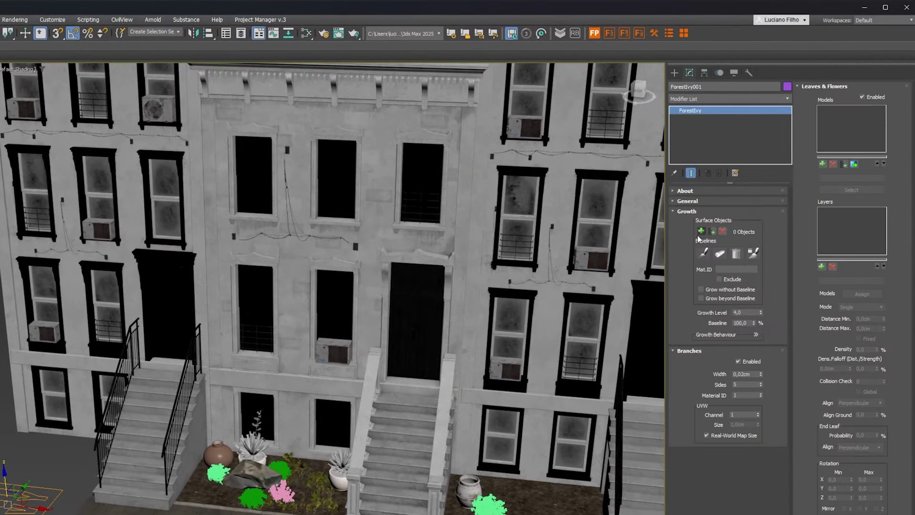
pyautogui.click(685, 201)
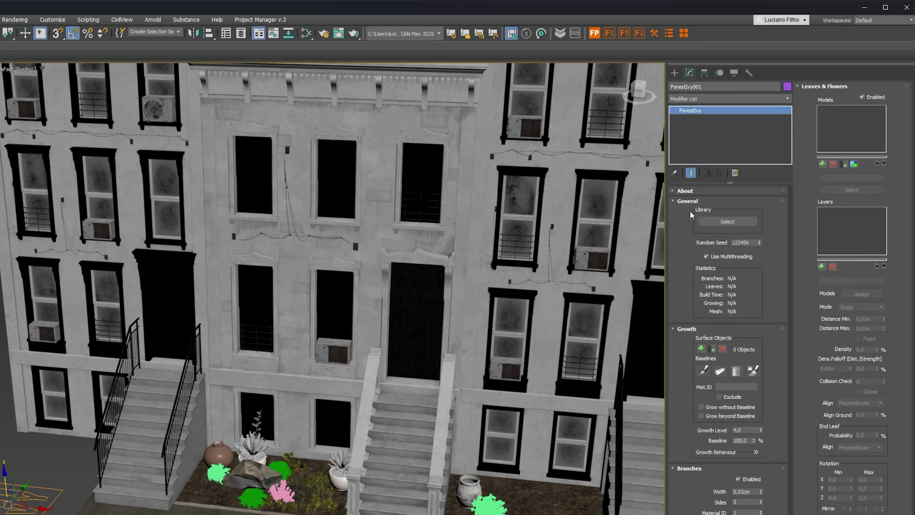
# Load the 'Common lantana - flowering pink and white' preset from the ForestIvy Climbing Plants library
pyautogui.click(730, 221)
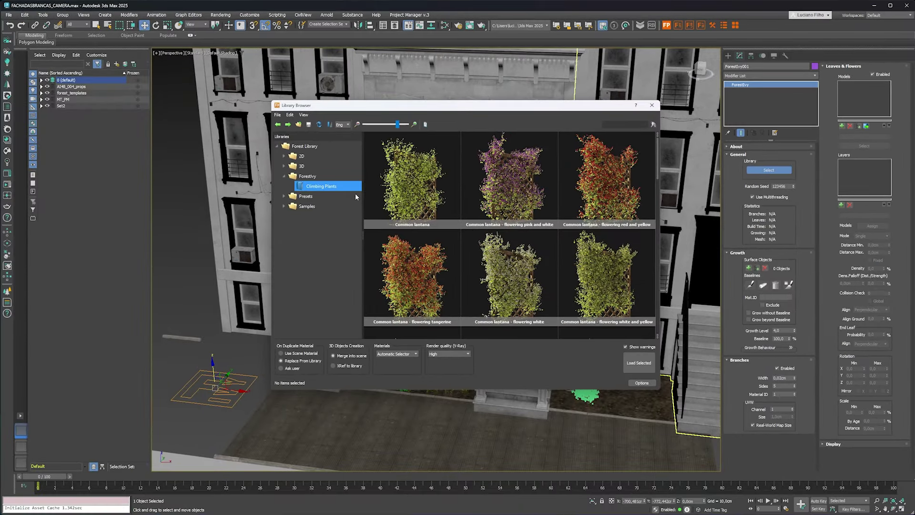
pyautogui.moveTo(656, 156)
pyautogui.mouseDown()
pyautogui.moveTo(651, 236)
pyautogui.moveTo(655, 142)
pyautogui.moveTo(660, 234)
pyautogui.mouseUp()
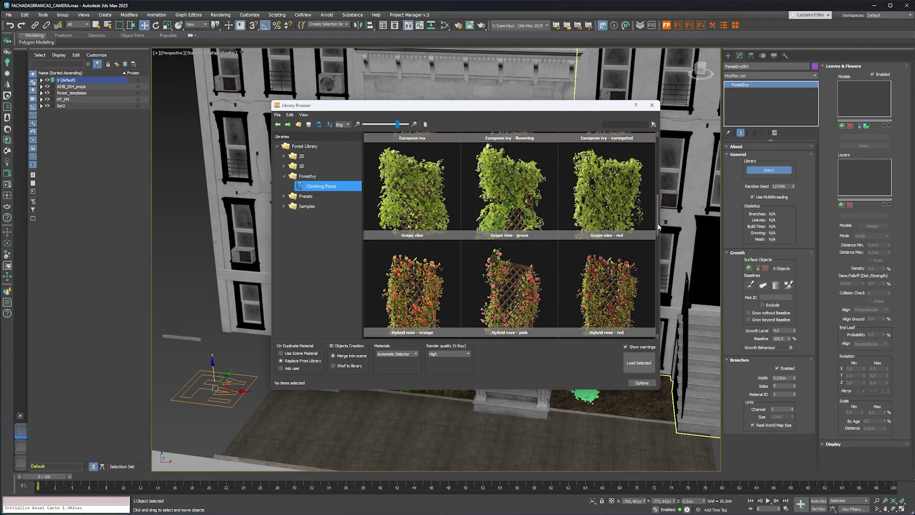
pyautogui.moveTo(658, 251); pyautogui.dragTo(650, 159)
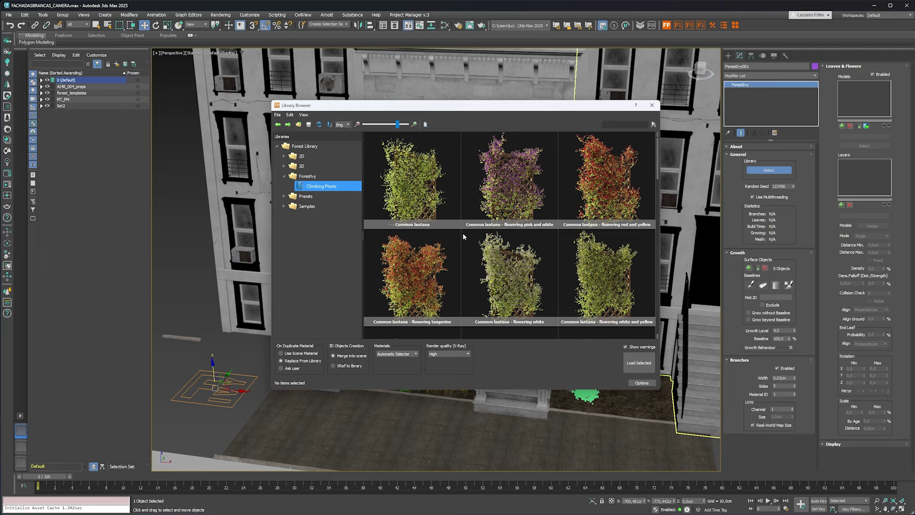
pyautogui.click(497, 185)
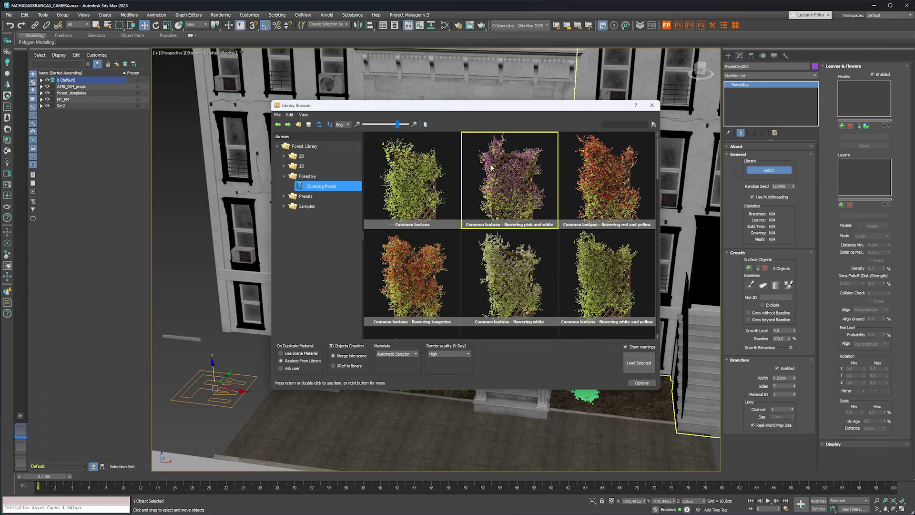
pyautogui.click(639, 362)
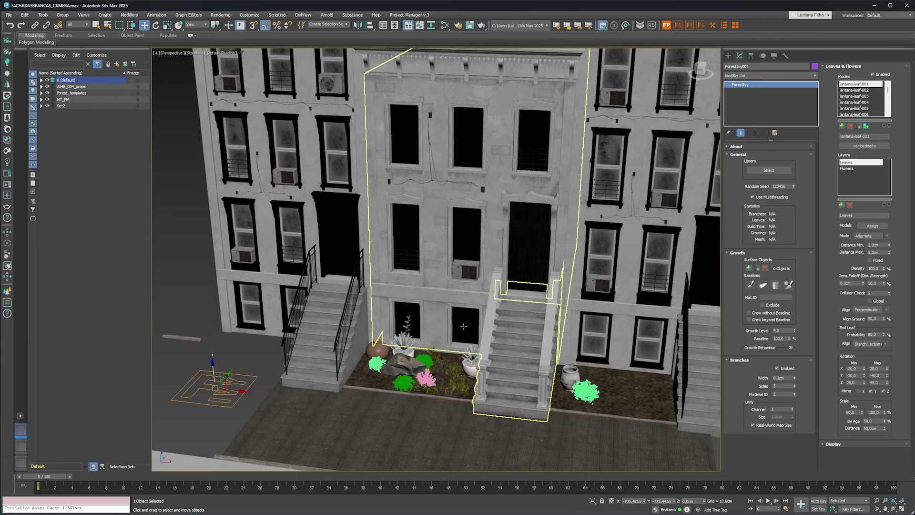
# Add the facade as a second growth surface for the ivy
pyautogui.scroll(4, 396, 322)
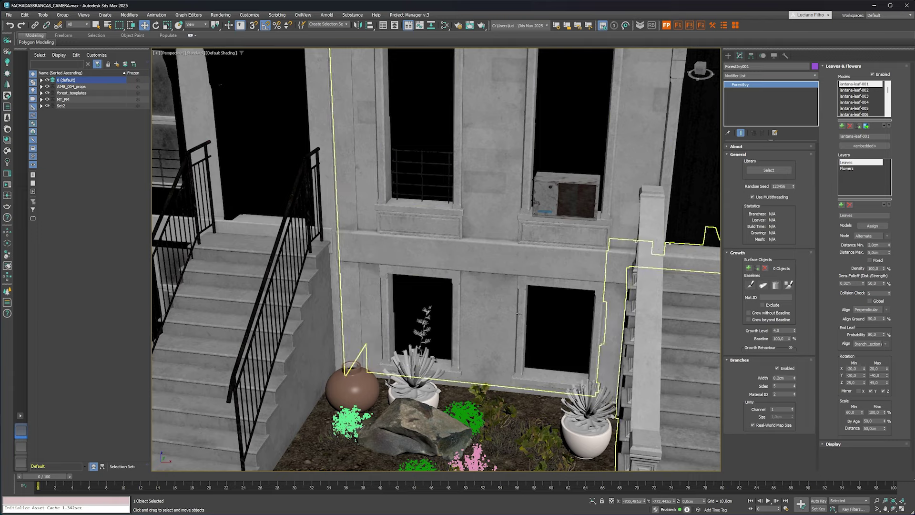
pyautogui.click(736, 154)
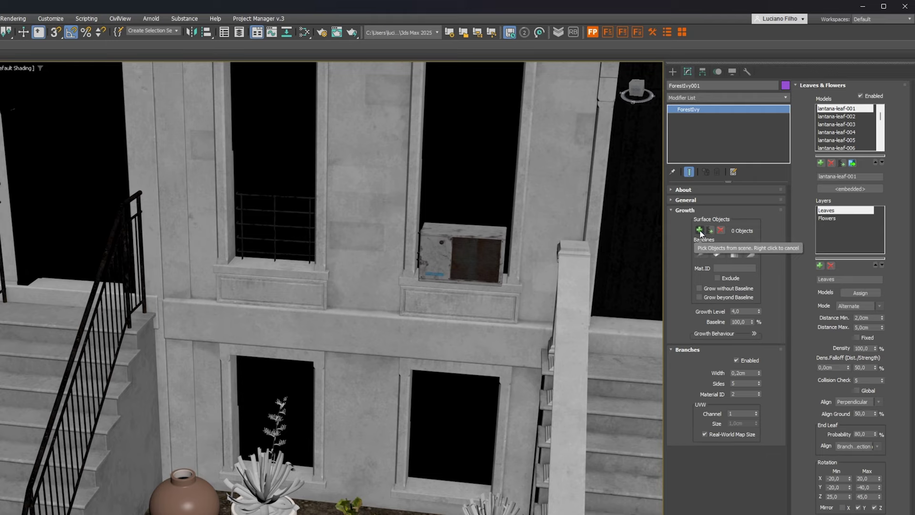
pyautogui.click(702, 231)
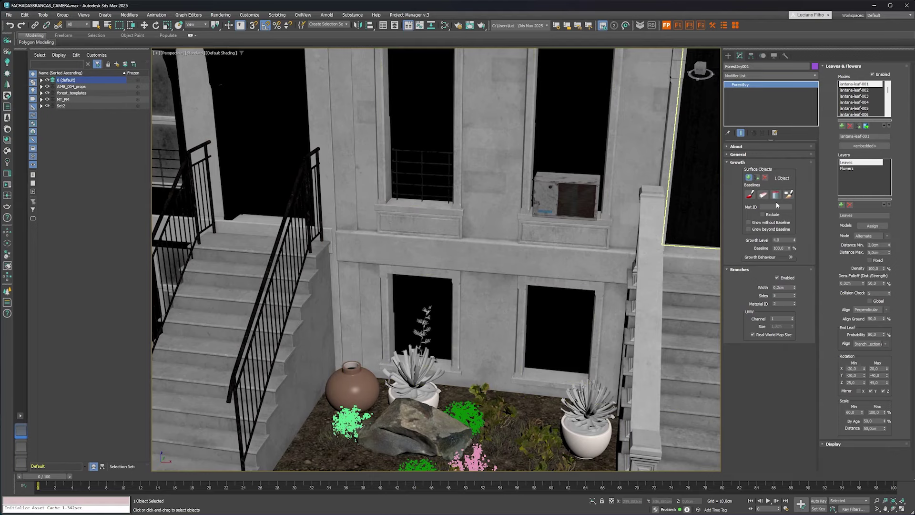
pyautogui.click(500, 180)
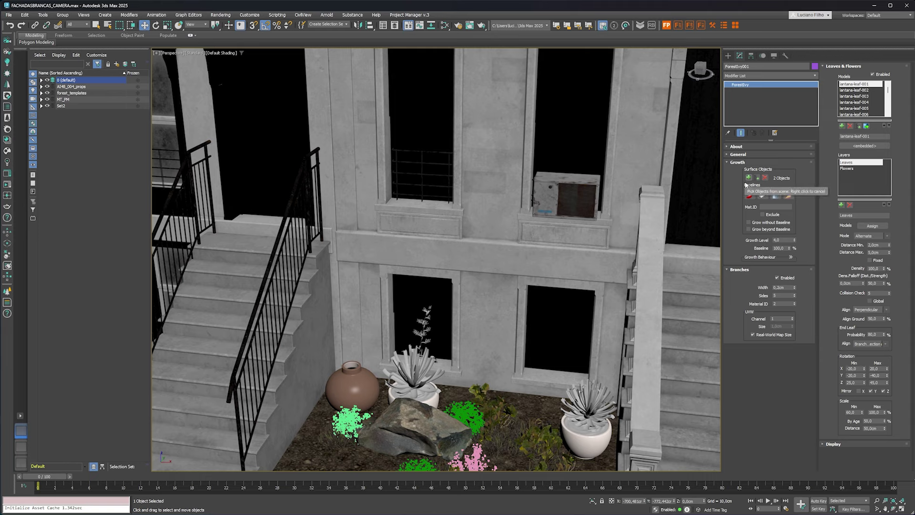
# Paint an ivy baseline climbing the wall from beside the clay pot to above the ledge
pyautogui.scroll(-3, 454, 276)
pyautogui.scroll(1, 454, 277)
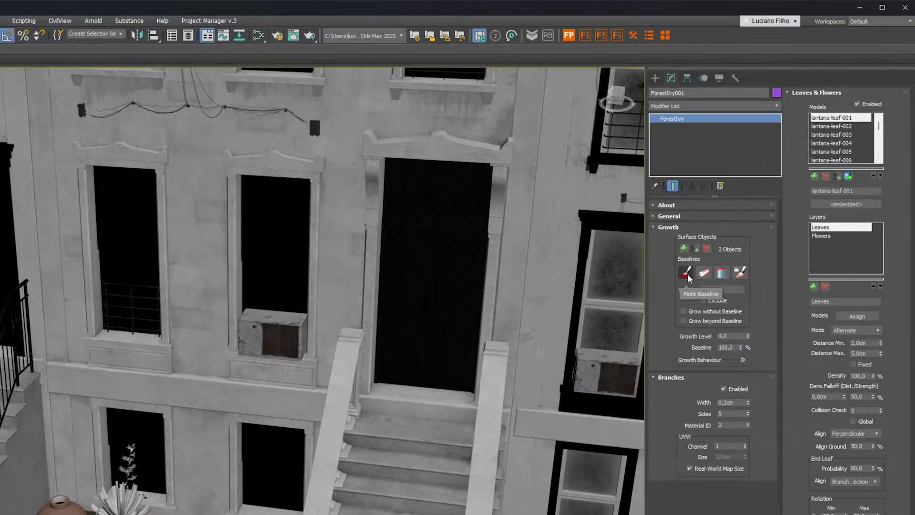
pyautogui.click(685, 275)
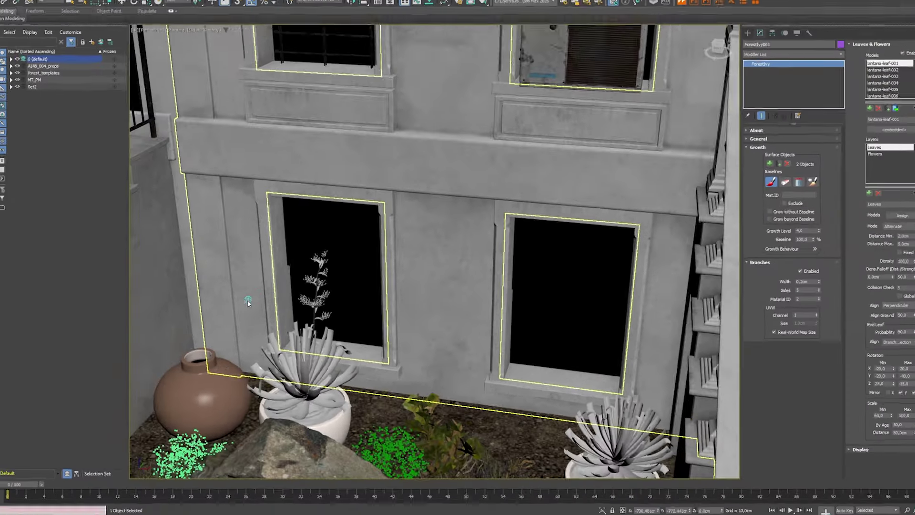
pyautogui.scroll(-4, 256, 405)
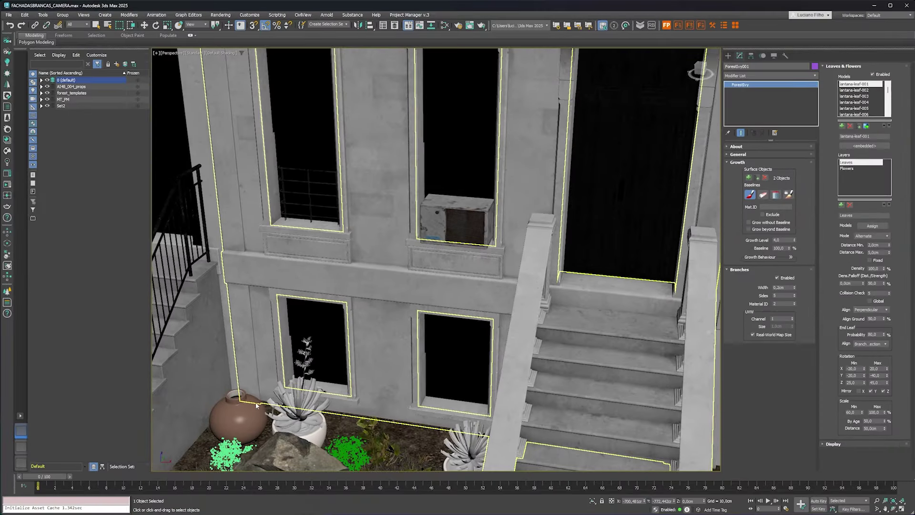
pyautogui.moveTo(258, 367)
pyautogui.mouseDown()
pyautogui.moveTo(236, 257)
pyautogui.moveTo(249, 127)
pyautogui.moveTo(235, 92)
pyautogui.moveTo(217, 82)
pyautogui.mouseUp()
# Paint lantana branches along the middle ledge and up between the upper windows, reaching 858 branches
pyautogui.moveTo(217, 81); pyautogui.dragTo(224, 224, button='middle')
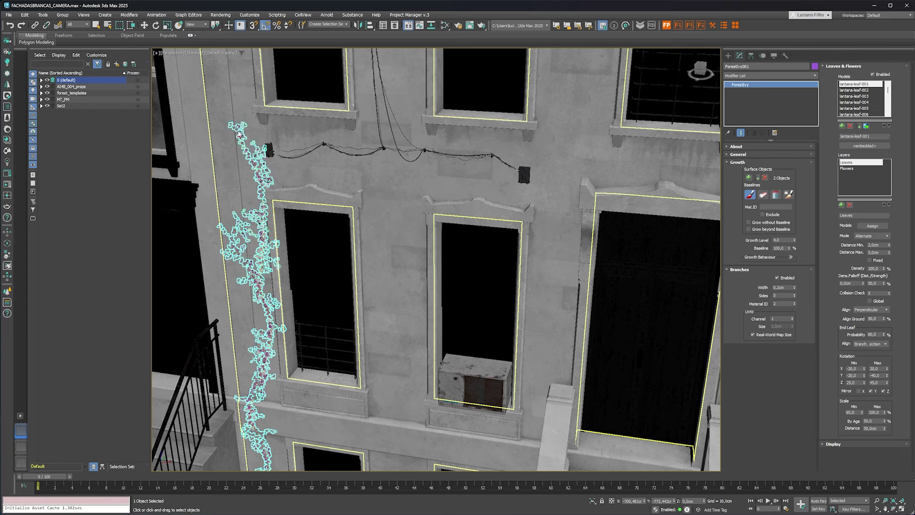
pyautogui.moveTo(350, 352); pyautogui.dragTo(338, 266, button='middle')
pyautogui.moveTo(248, 329); pyautogui.dragTo(481, 373)
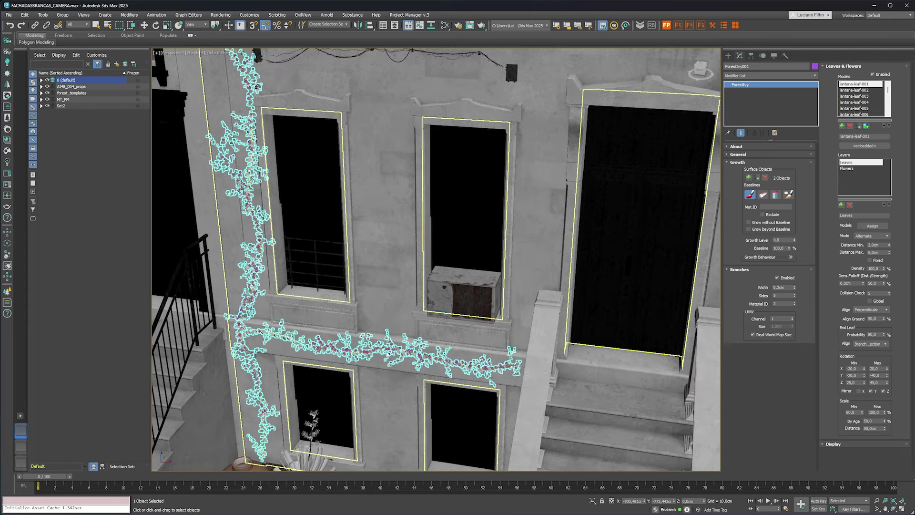
pyautogui.moveTo(381, 350); pyautogui.dragTo(397, 85)
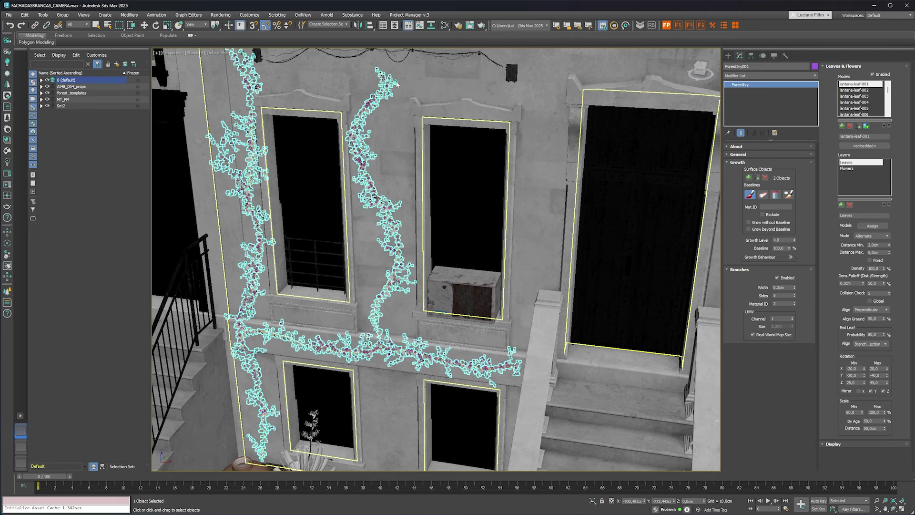
pyautogui.moveTo(380, 195); pyautogui.dragTo(411, 125)
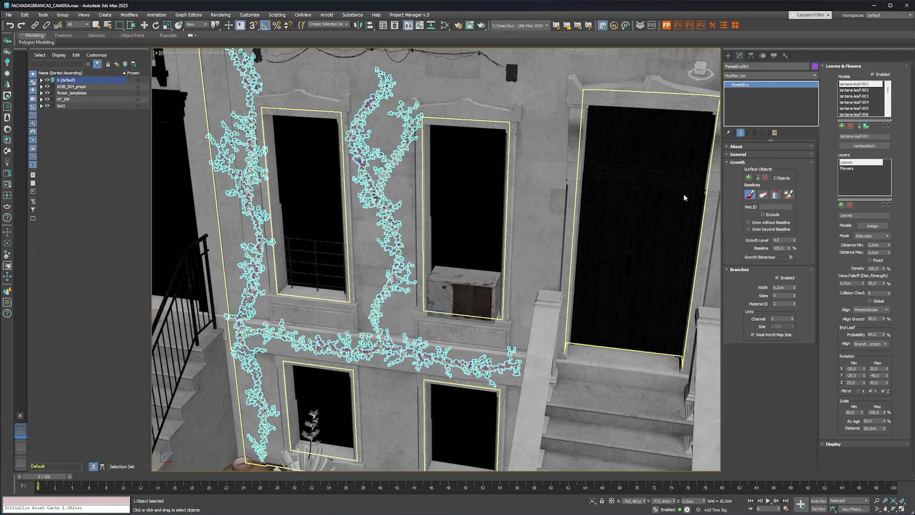
pyautogui.click(743, 154)
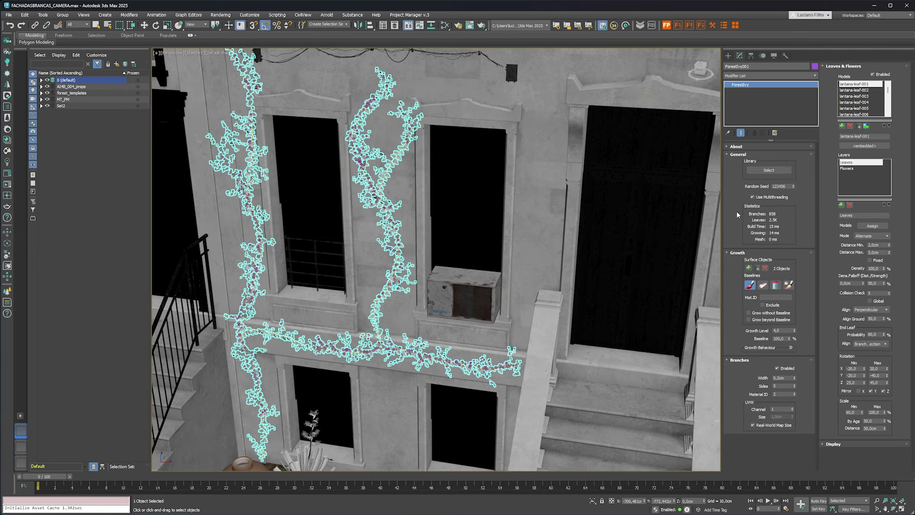
# Grow a new ivy branch up to the horizontal vine and extend it further upward
pyautogui.scroll(-2, 391, 319)
pyautogui.scroll(-2, 341, 329)
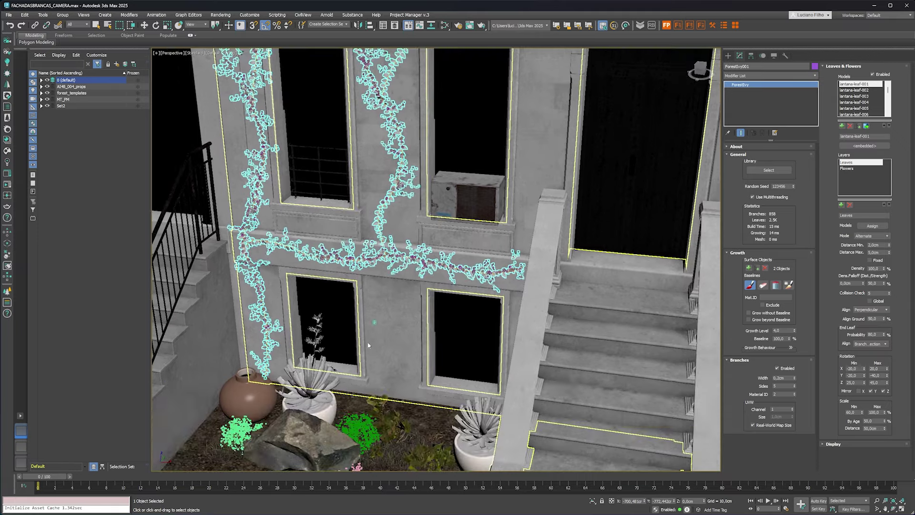
pyautogui.scroll(2, 363, 355)
pyautogui.keyDown('alt'); pyautogui.moveTo(372, 370); pyautogui.dragTo(283, 157, button='middle'); pyautogui.keyUp('alt')
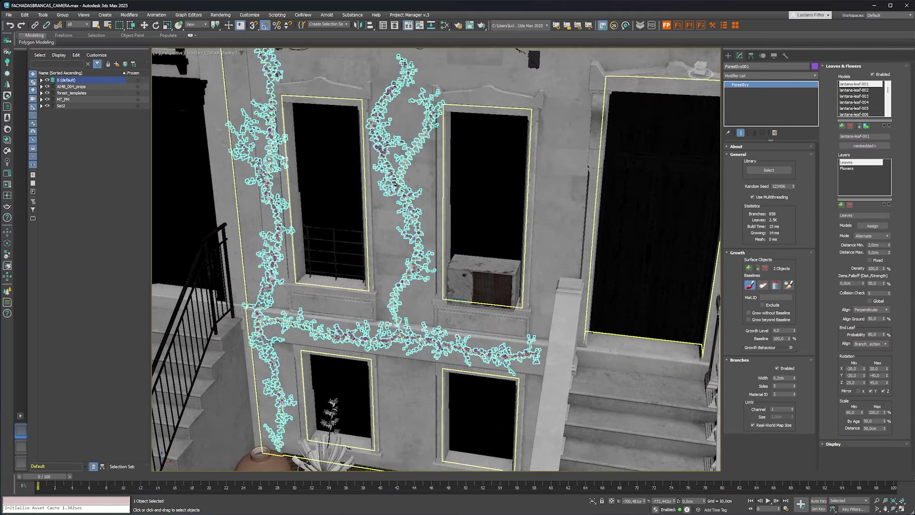
pyautogui.keyDown('alt'); pyautogui.moveTo(443, 323); pyautogui.dragTo(434, 283, button='middle'); pyautogui.keyUp('alt')
pyautogui.moveTo(411, 410)
pyautogui.mouseDown()
pyautogui.moveTo(418, 315)
pyautogui.moveTo(405, 267)
pyautogui.mouseUp()
pyautogui.moveTo(507, 379)
pyautogui.keyDown('alt'); pyautogui.mouseDown(button='middle')
pyautogui.moveTo(505, 314)
pyautogui.moveTo(428, 366)
pyautogui.mouseUp(button='middle'); pyautogui.keyUp('alt')
pyautogui.scroll(5, 505, 313)
pyautogui.moveTo(429, 366)
pyautogui.mouseDown()
pyautogui.moveTo(433, 286)
pyautogui.moveTo(464, 129)
pyautogui.moveTo(435, 68)
pyautogui.mouseUp()
# Grow an ivy branch up the stair pillar
pyautogui.hotkey('shift', 'z')
pyautogui.moveTo(415, 318)
pyautogui.mouseDown()
pyautogui.moveTo(456, 267)
pyautogui.moveTo(441, 224)
pyautogui.moveTo(402, 197)
pyautogui.moveTo(428, 211)
pyautogui.mouseUp()
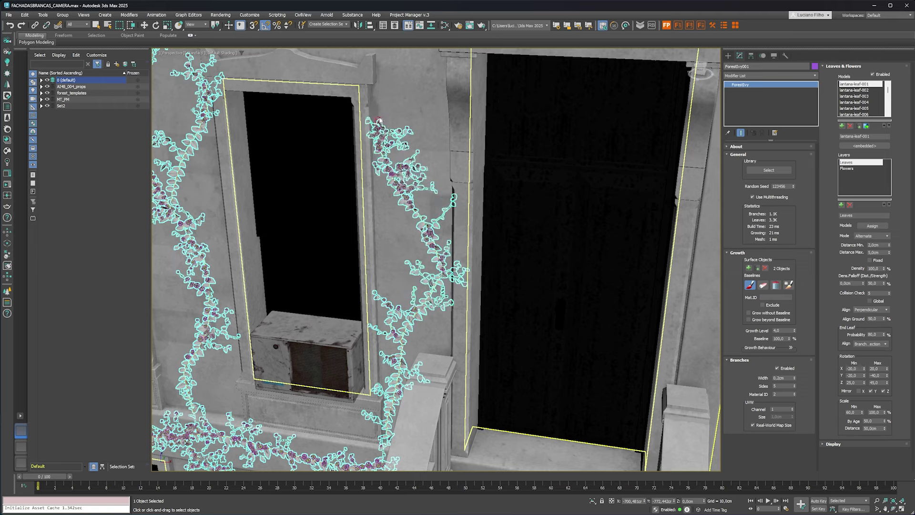
pyautogui.hotkey('shift', 'z')
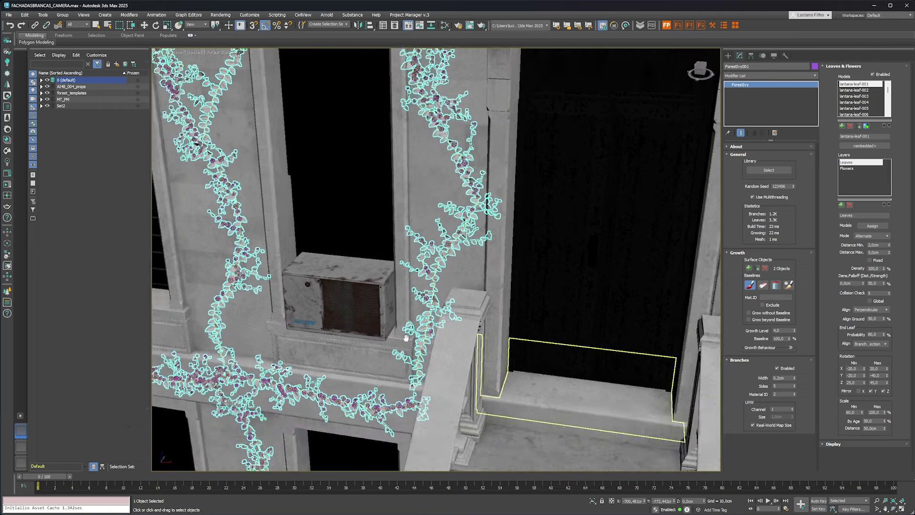
pyautogui.hotkey('shift', 'z')
pyautogui.hotkey('shift', 'z')
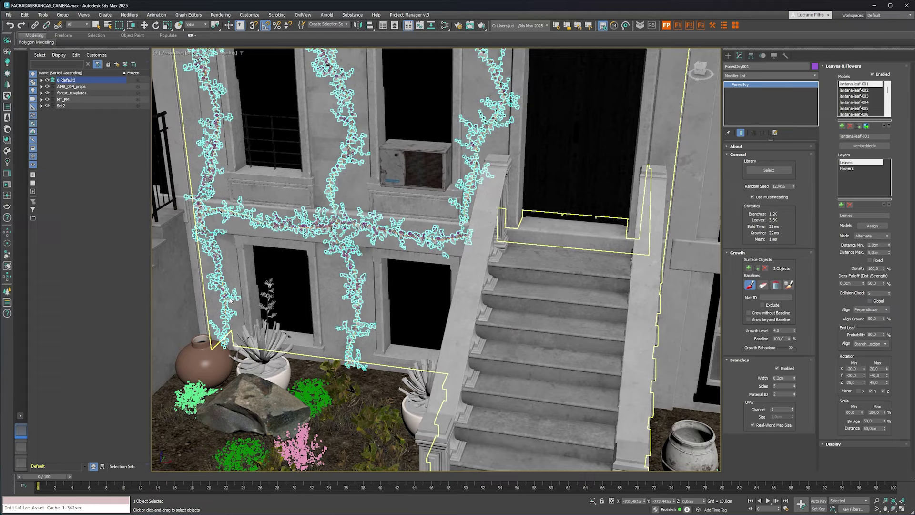
pyautogui.hotkey('shift', 'y')
pyautogui.hotkey('shift', 'y')
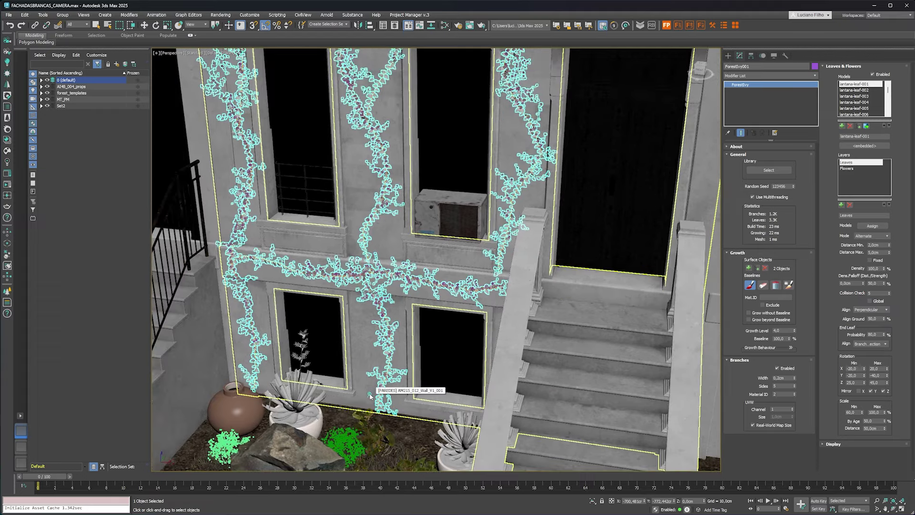
# Grow ivy from the planter up to mid-facade
pyautogui.scroll(2, 370, 396)
pyautogui.scroll(2, 381, 391)
pyautogui.scroll(2, 405, 381)
pyautogui.scroll(1, 420, 374)
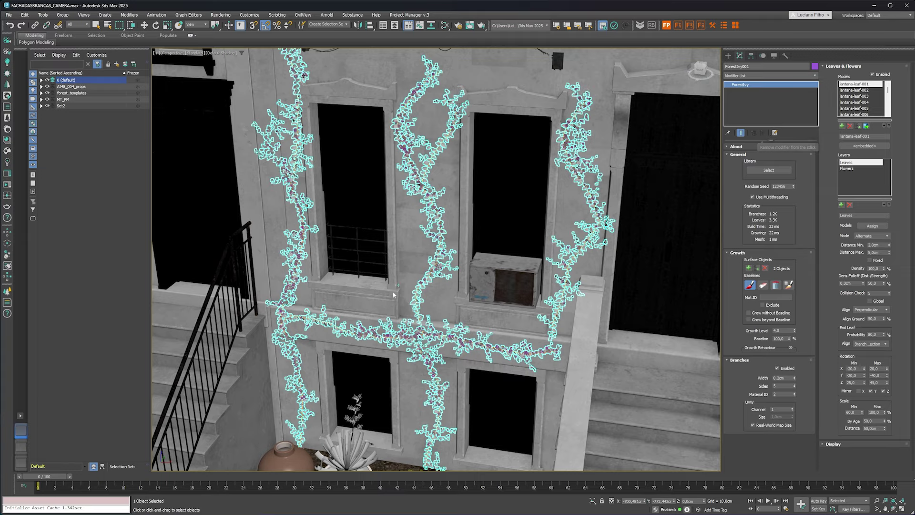
pyautogui.scroll(-3, 476, 371)
pyautogui.moveTo(476, 371); pyautogui.dragTo(465, 348, button='middle')
pyautogui.scroll(2, 461, 347)
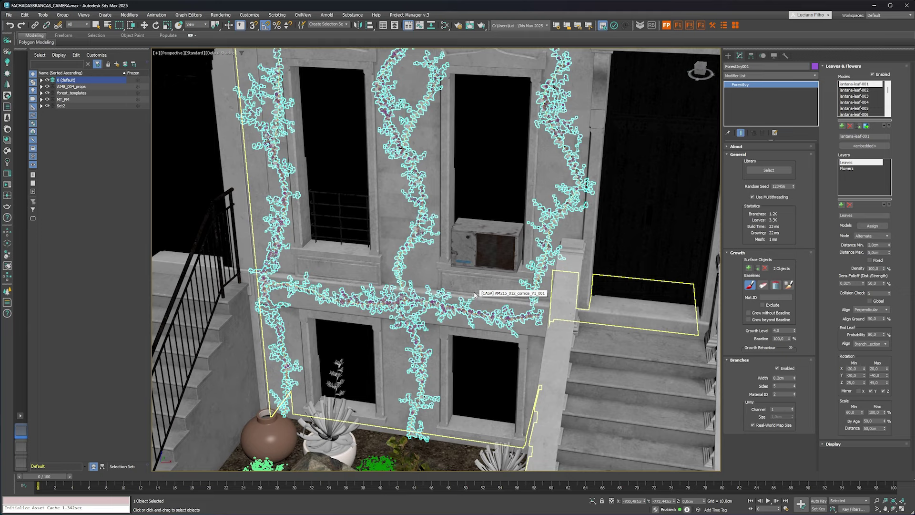
pyautogui.scroll(-3, 475, 295)
pyautogui.scroll(4, 495, 382)
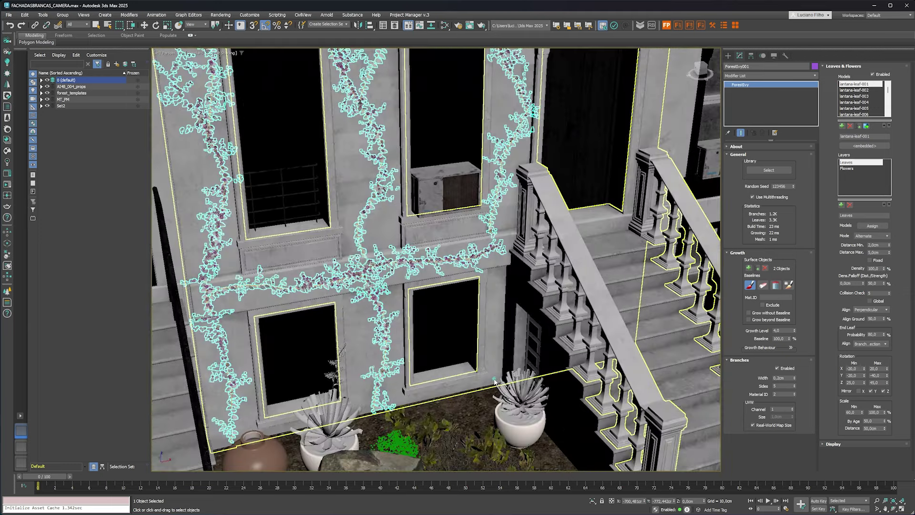
pyautogui.moveTo(494, 387)
pyautogui.mouseDown()
pyautogui.moveTo(503, 333)
pyautogui.moveTo(496, 296)
pyautogui.moveTo(484, 291)
pyautogui.mouseUp()
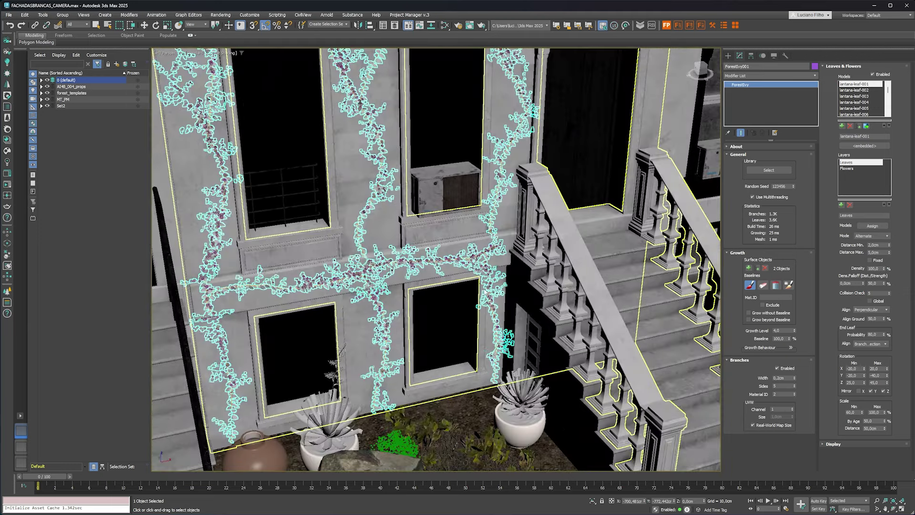
# Grow ivy up the right facade edge to the cornice with a branch curling left at the top
pyautogui.scroll(-5, 396, 268)
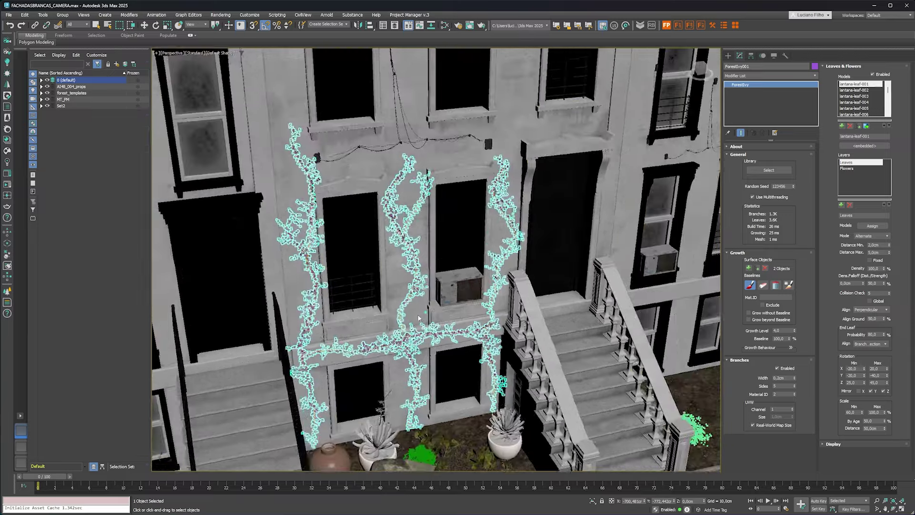
pyautogui.keyDown('alt'); pyautogui.moveTo(395, 269); pyautogui.dragTo(443, 282, button='middle'); pyautogui.keyUp('alt')
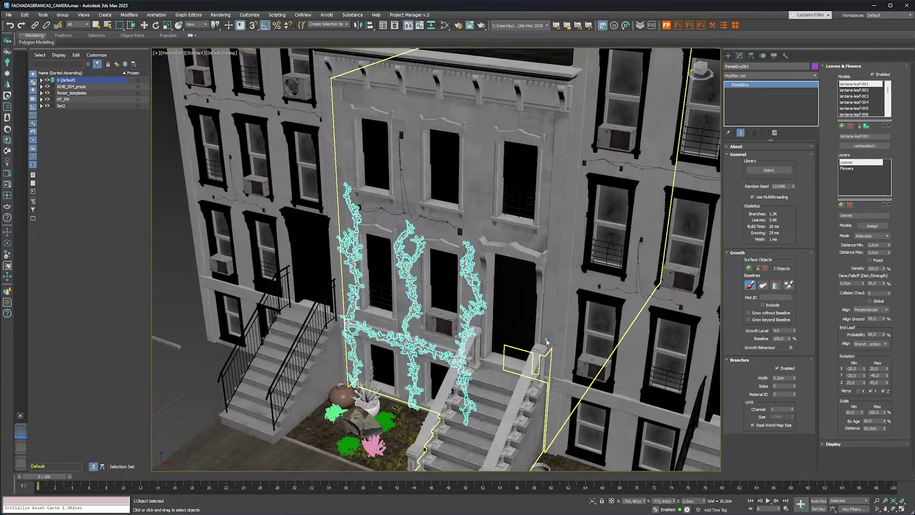
pyautogui.moveTo(547, 341)
pyautogui.mouseDown()
pyautogui.moveTo(558, 120)
pyautogui.moveTo(474, 112)
pyautogui.mouseUp()
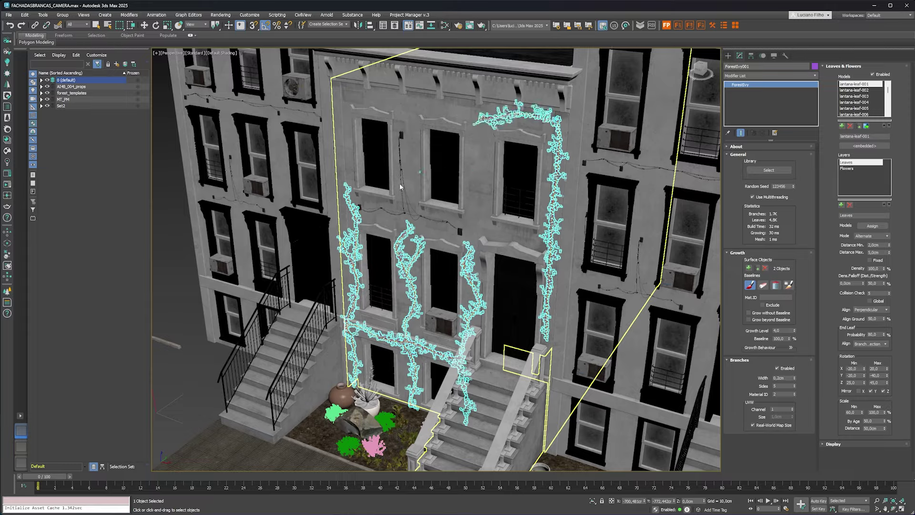
pyautogui.moveTo(400, 183)
pyautogui.keyDown('alt'); pyautogui.mouseDown(button='middle')
pyautogui.moveTo(458, 229)
pyautogui.moveTo(405, 342)
pyautogui.moveTo(410, 316)
pyautogui.mouseUp(button='middle'); pyautogui.keyUp('alt')
pyautogui.scroll(3, 405, 343)
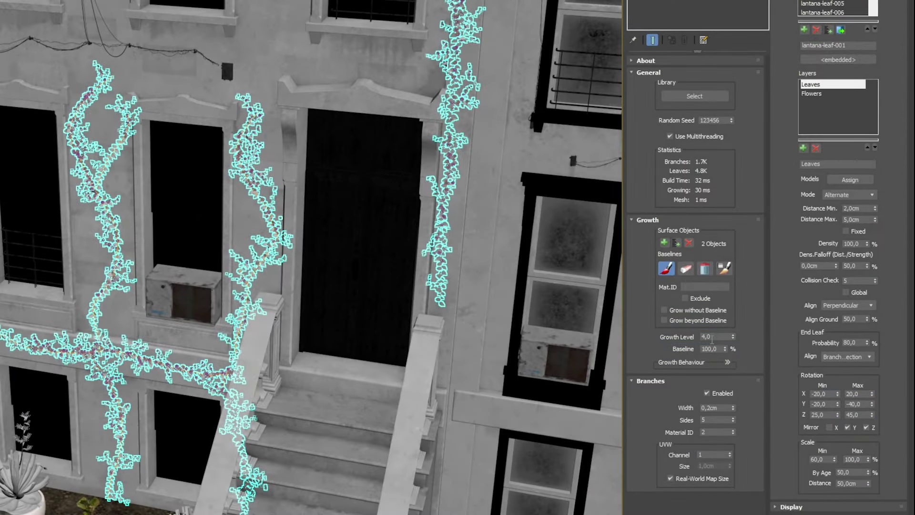
# Set the ivy's Growth Level to 6
pyautogui.click(712, 338)
pyautogui.write('6')
pyautogui.press('Return')
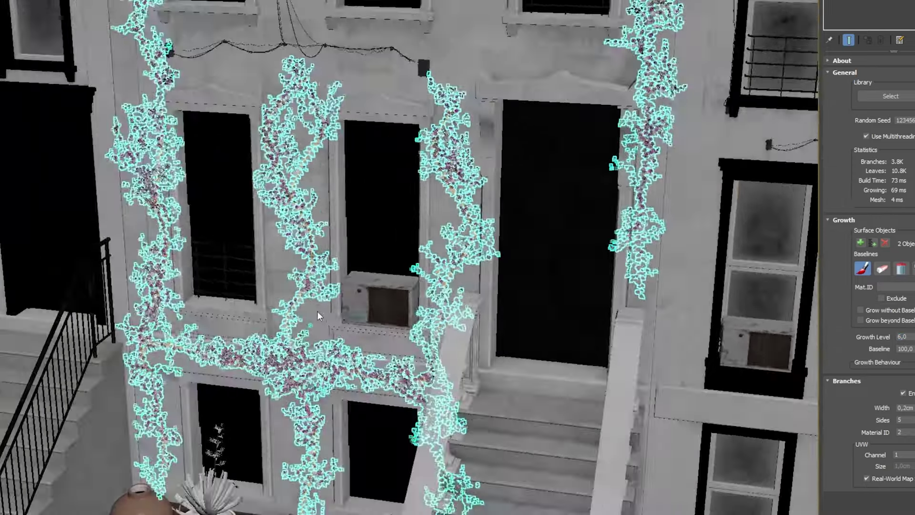
pyautogui.keyDown('alt'); pyautogui.moveTo(317, 311); pyautogui.dragTo(266, 391, button='middle'); pyautogui.keyUp('alt')
pyautogui.scroll(5, 292, 402)
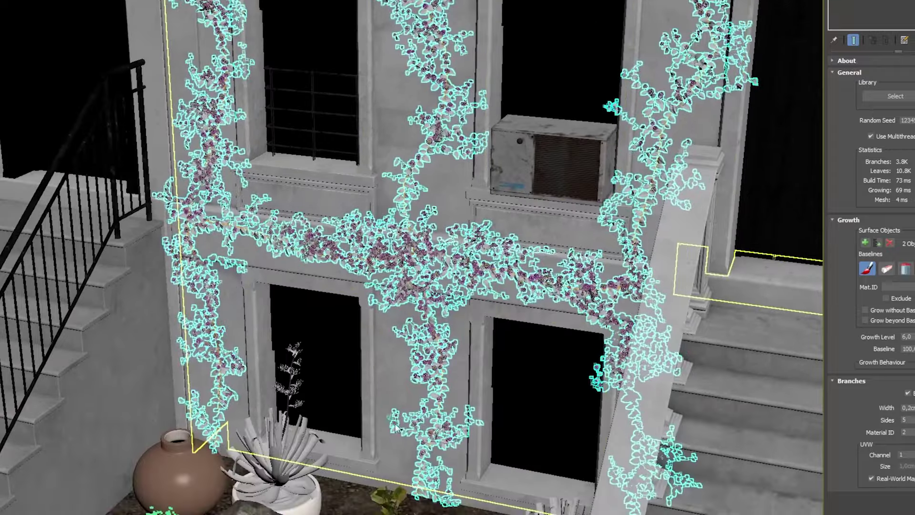
# Paint extra baselines across the lower facade, then set Growth Level to 8
pyautogui.moveTo(397, 428); pyautogui.dragTo(406, 422)
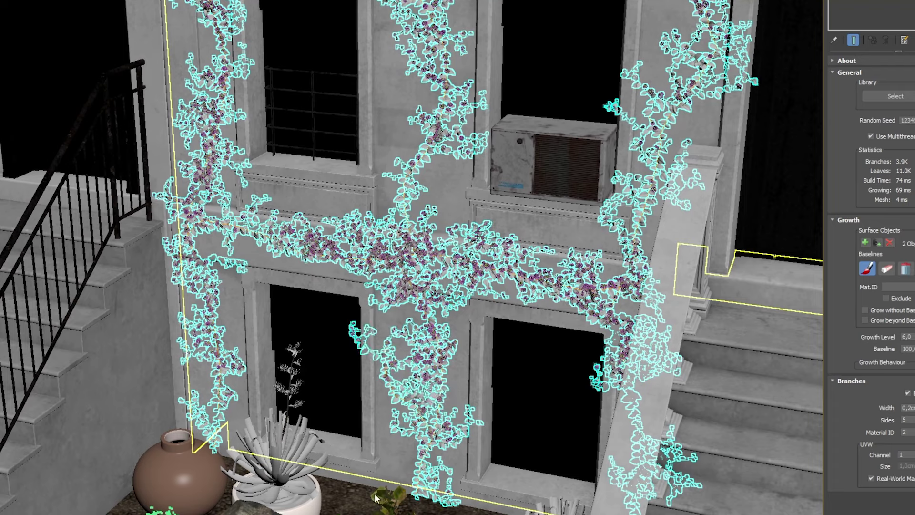
pyautogui.moveTo(375, 497); pyautogui.dragTo(410, 419)
pyautogui.scroll(3, 195, 504)
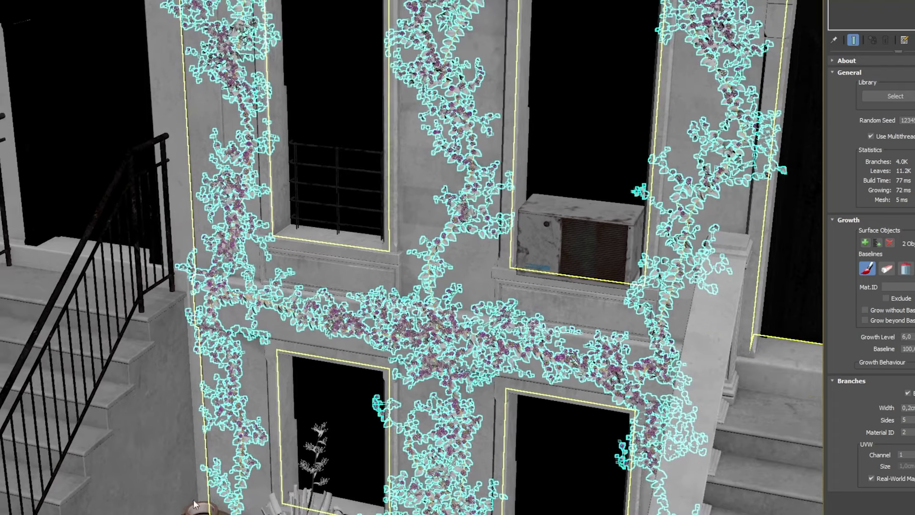
pyautogui.moveTo(229, 436); pyautogui.dragTo(288, 336)
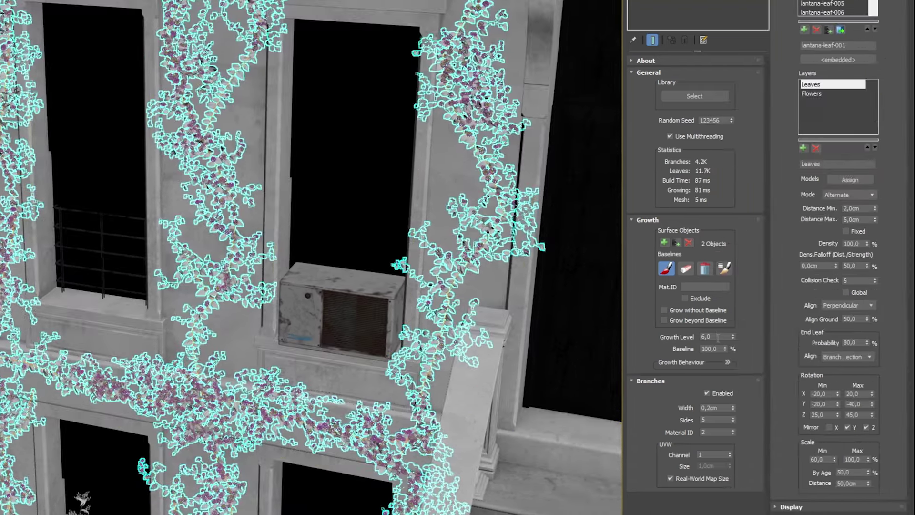
pyautogui.doubleClick(718, 337)
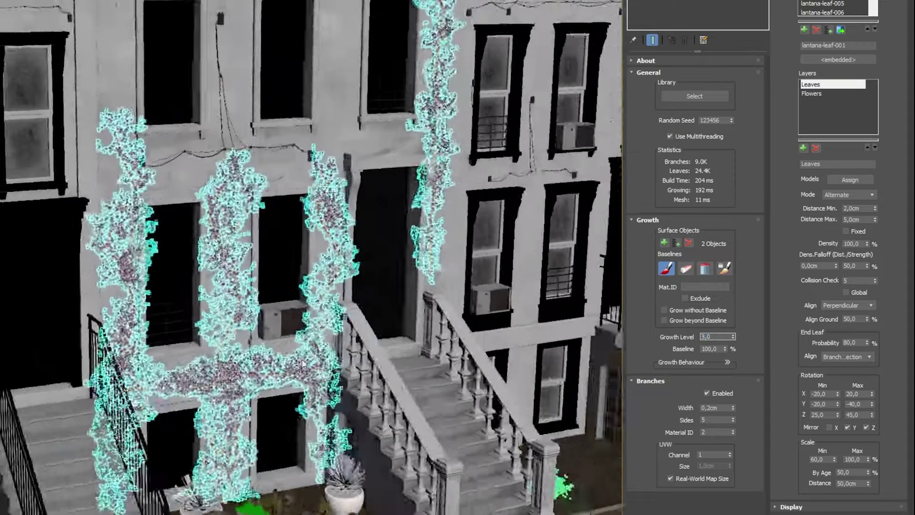
pyautogui.scroll(5, 275, 358)
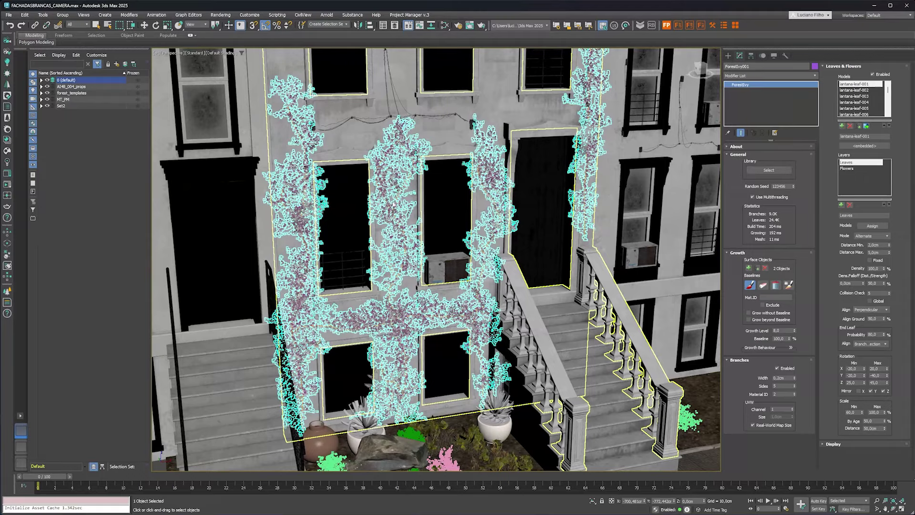
pyautogui.click(747, 288)
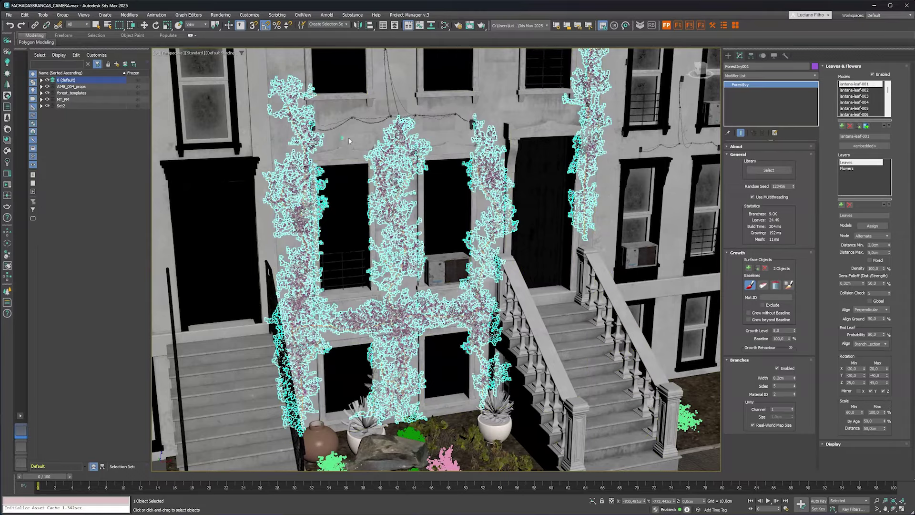
pyautogui.scroll(3, 339, 131)
pyautogui.scroll(3, 353, 167)
pyautogui.scroll(3, 372, 220)
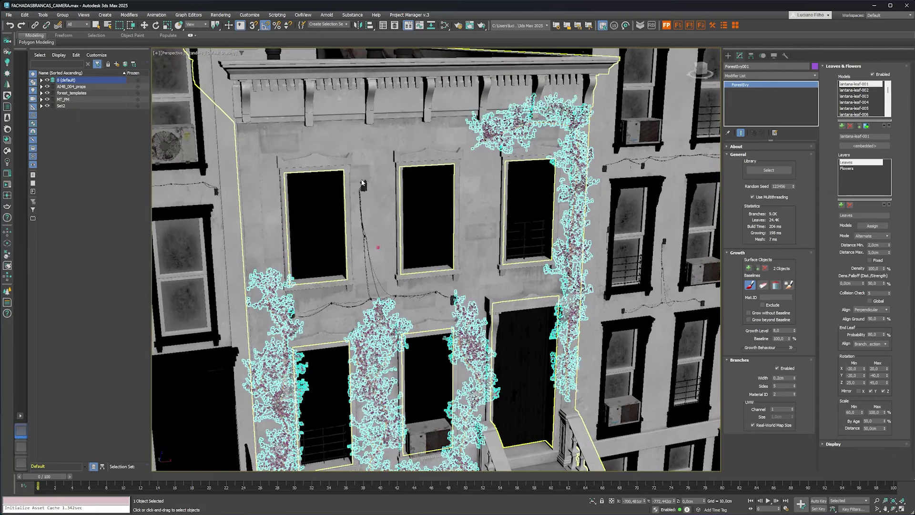
pyautogui.moveTo(362, 182); pyautogui.dragTo(368, 178)
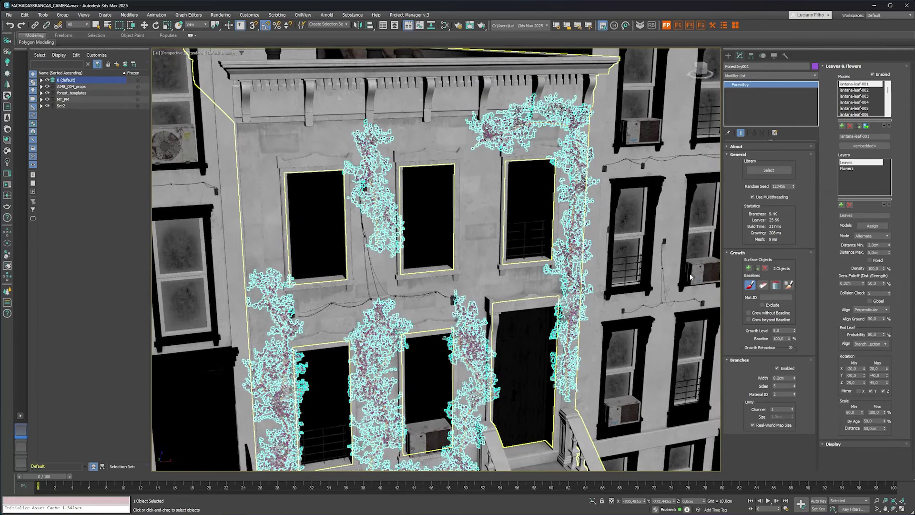
pyautogui.click(763, 285)
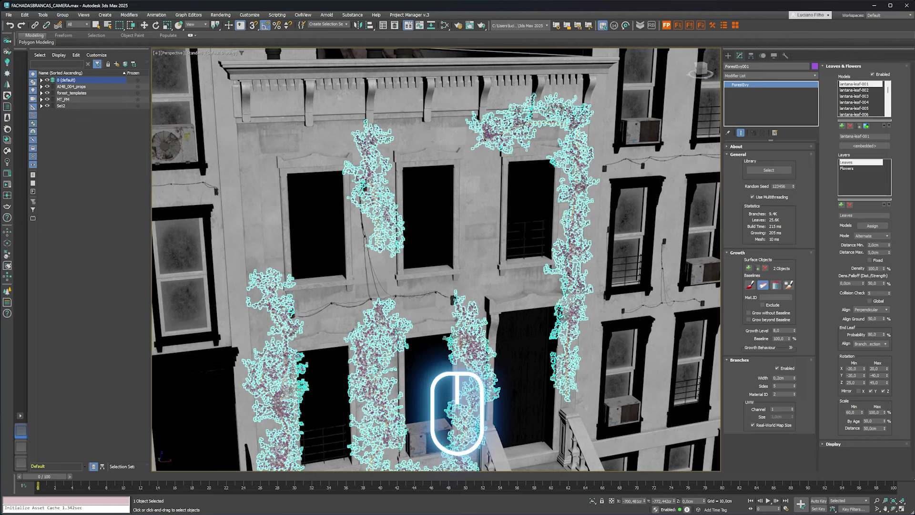
pyautogui.moveTo(380, 253); pyautogui.dragTo(376, 188)
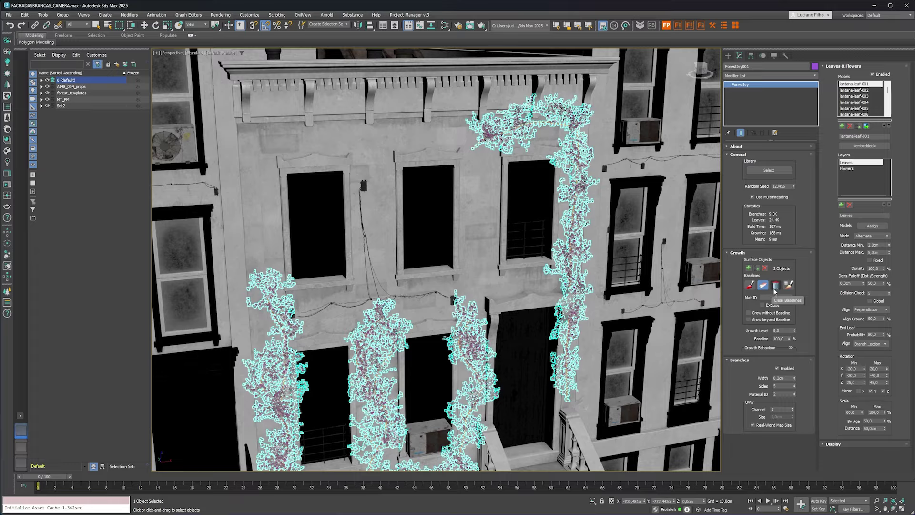
pyautogui.click(776, 285)
pyautogui.scroll(-5, 462, 314)
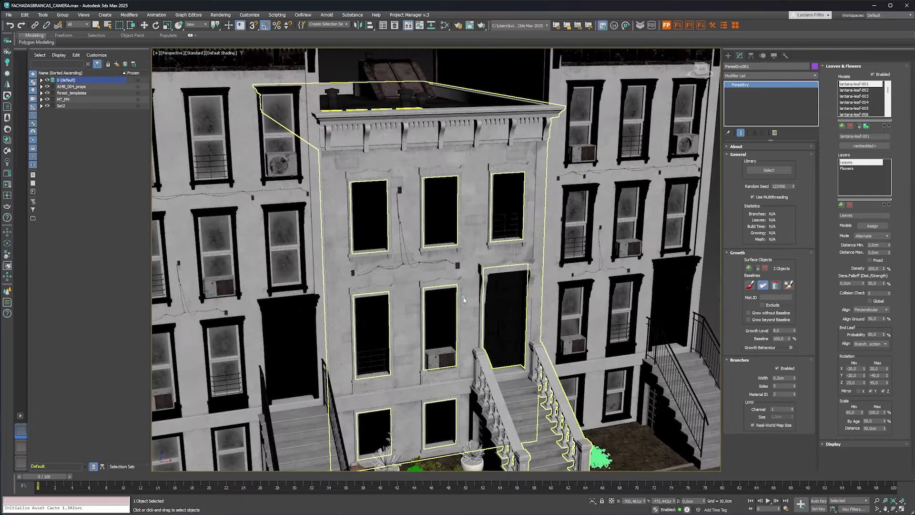
pyautogui.hotkey('ctrl', 'z')
pyautogui.scroll(2, 463, 300)
pyautogui.scroll(2, 460, 343)
pyautogui.scroll(2, 464, 334)
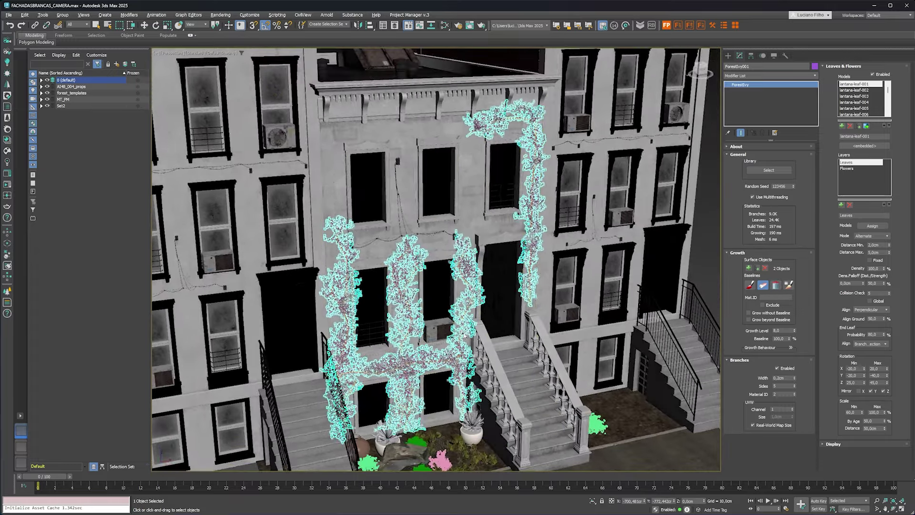
pyautogui.scroll(2, 466, 335)
pyautogui.scroll(2, 466, 335)
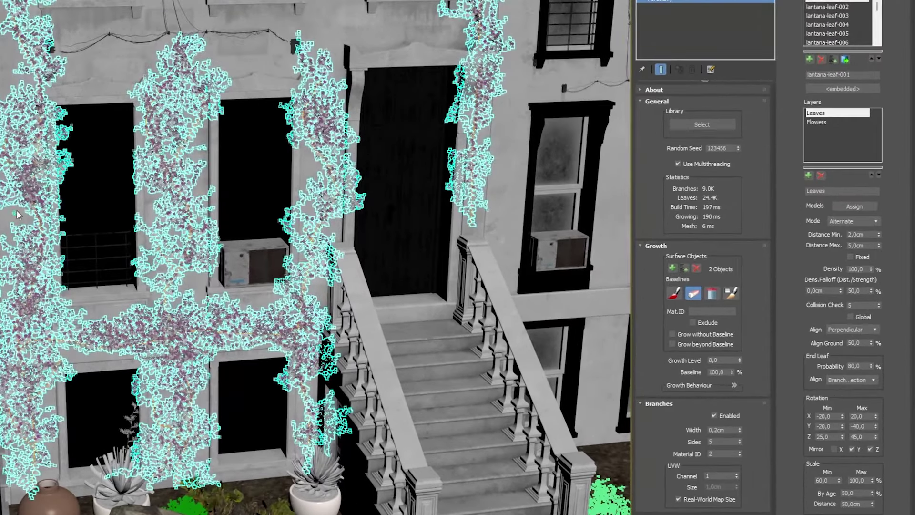
pyautogui.scroll(-3, 176, 145)
pyautogui.scroll(-3, 237, 215)
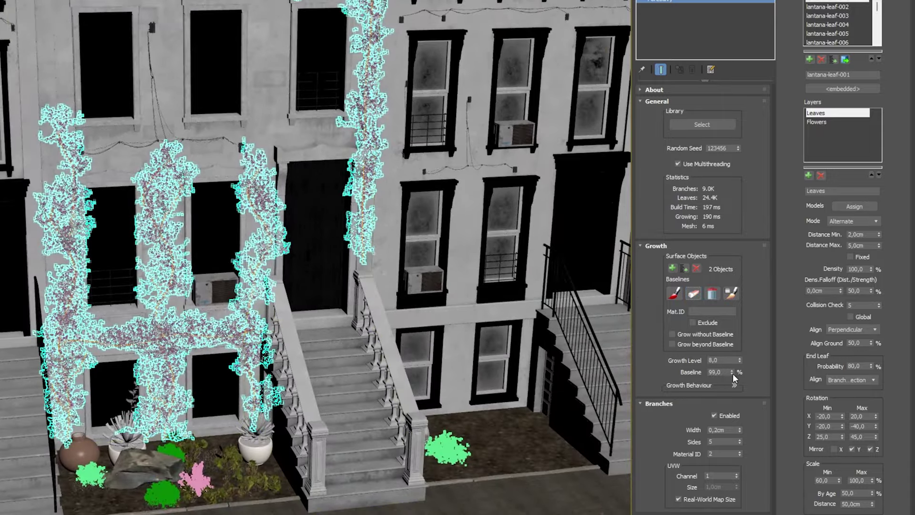
# Preview ivy growth by dragging Baseline to 0 and then to 50
pyautogui.moveTo(733, 373); pyautogui.dragTo(729, 427)
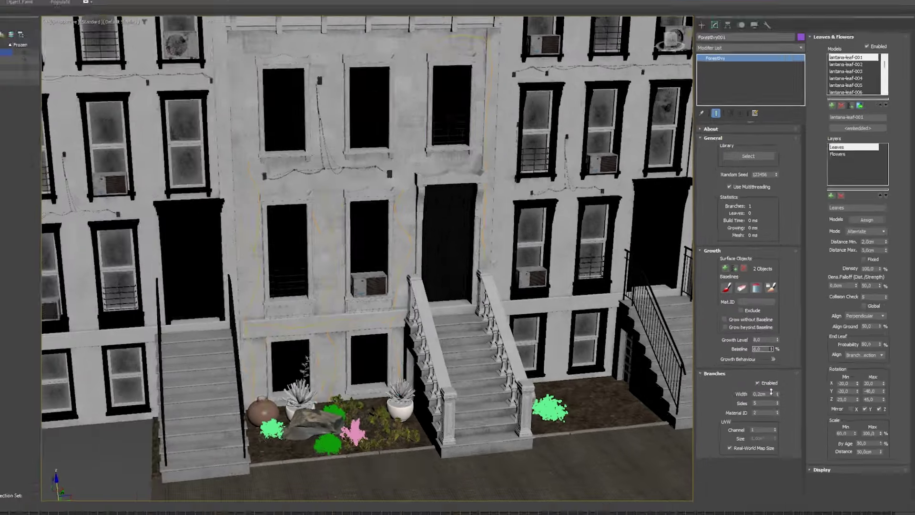
pyautogui.moveTo(795, 338); pyautogui.dragTo(795, 324)
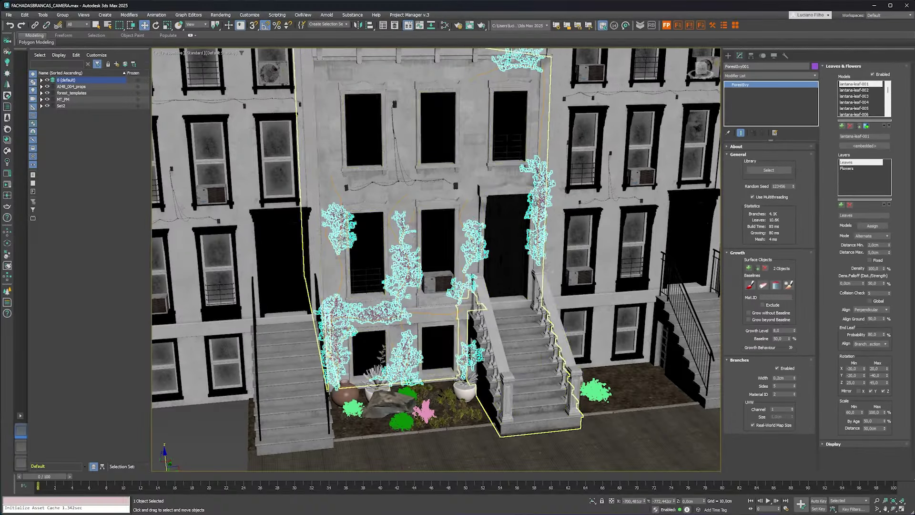
pyautogui.moveTo(470, 228); pyautogui.dragTo(429, 244, button='middle')
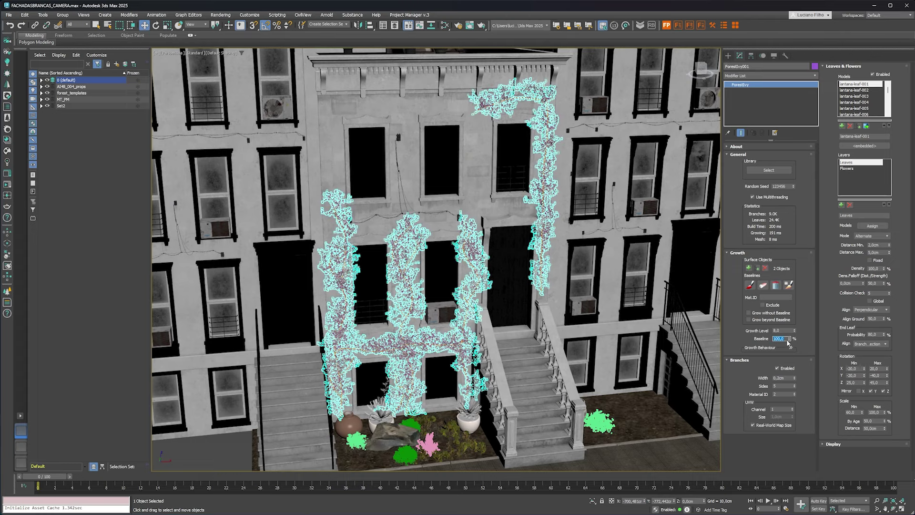
# With Auto Key, key Baseline 0 at frame 0 and 100 at frame 100
pyautogui.click(818, 501)
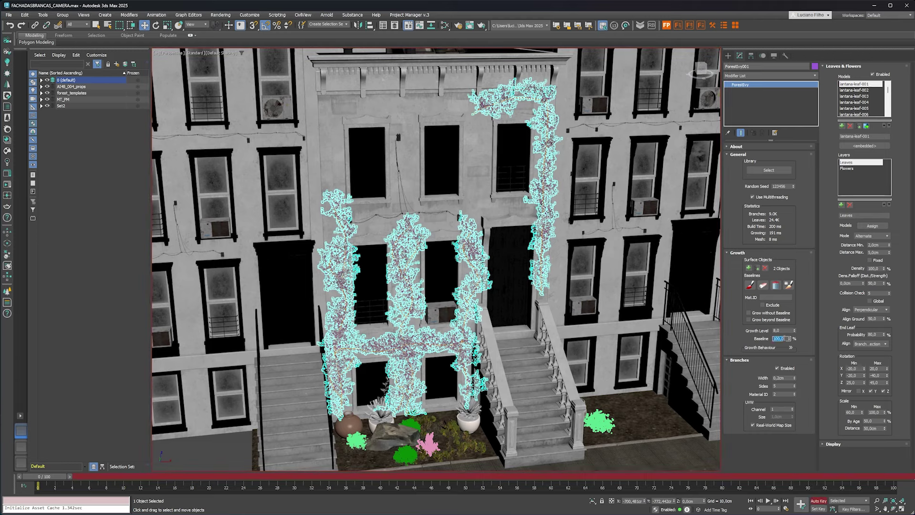
pyautogui.rightClick(785, 338)
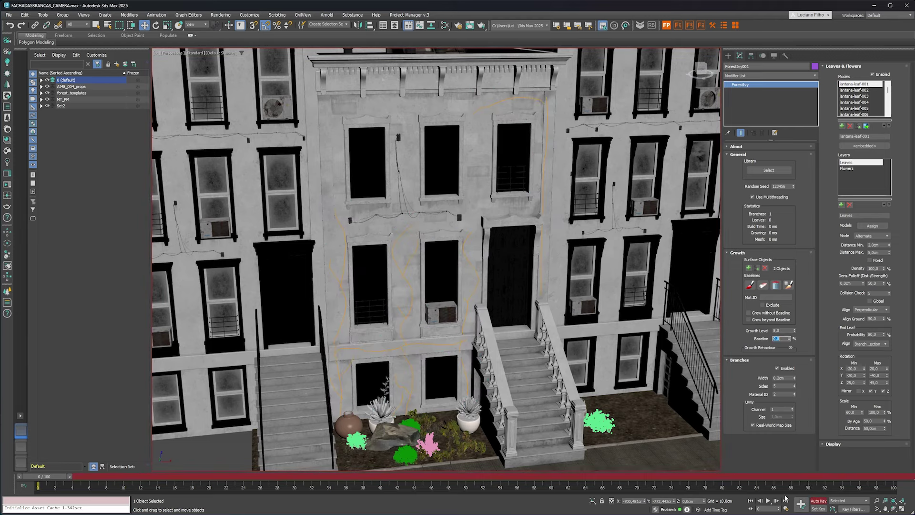
pyautogui.click(786, 501)
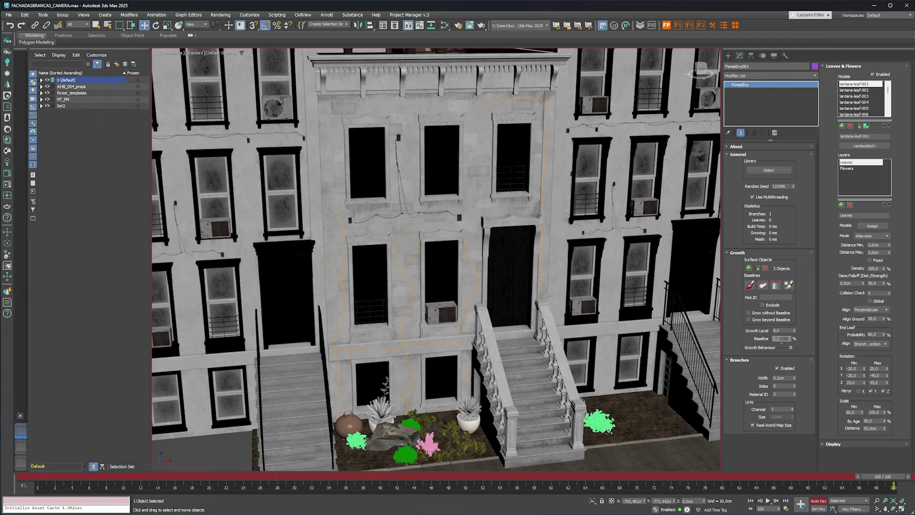
pyautogui.write('100')
pyautogui.press('Return')
pyautogui.press('n')
# Play the vine growth animation, stop it, and return to frame 0
pyautogui.press('/')
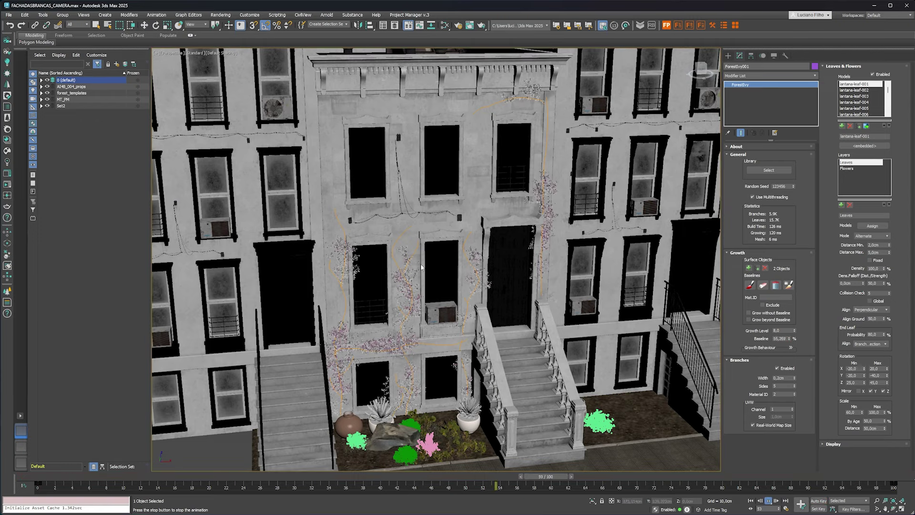
pyautogui.click(769, 502)
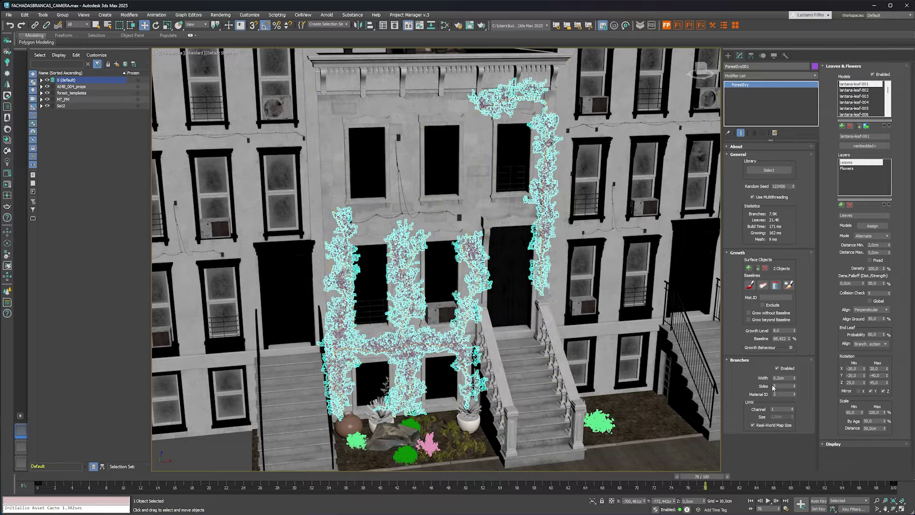
pyautogui.click(751, 501)
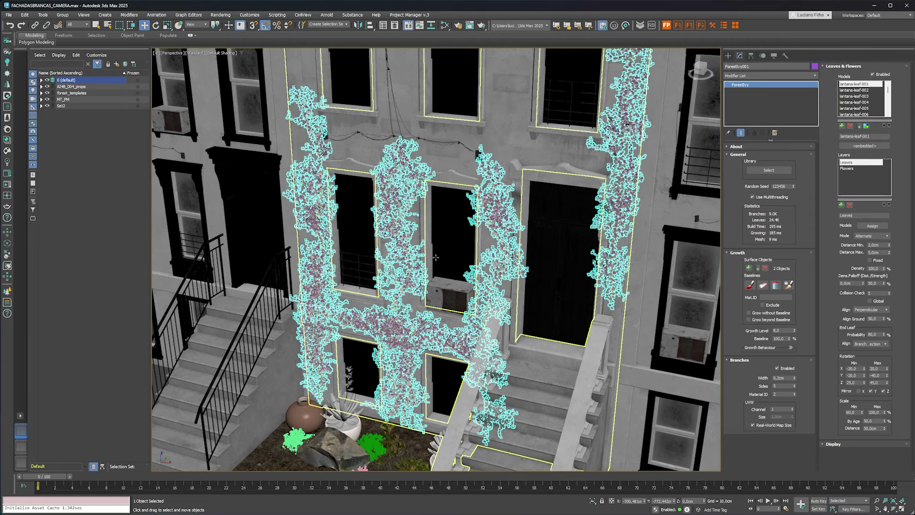
# Set Growth Level to 4 and zoom in on the sparser lantana leaves and flowers
pyautogui.scroll(3, 384, 324)
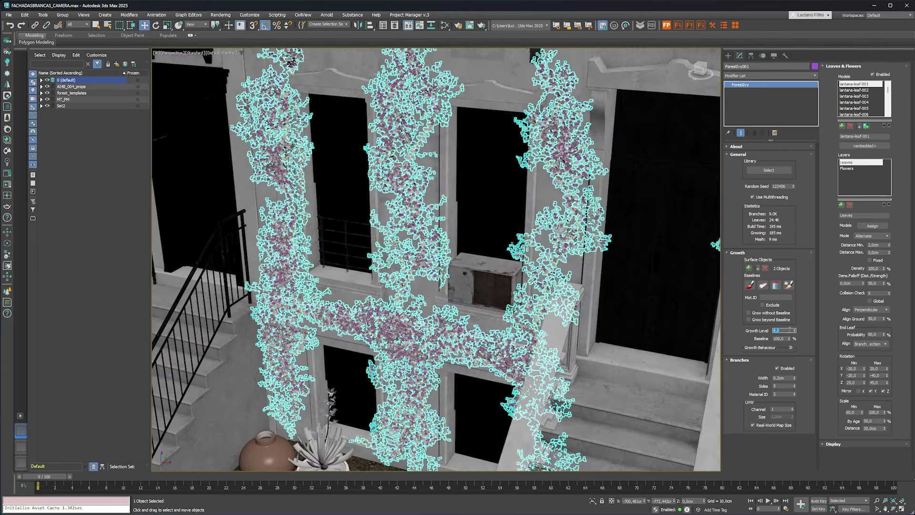
pyautogui.write('4')
pyautogui.press('Return')
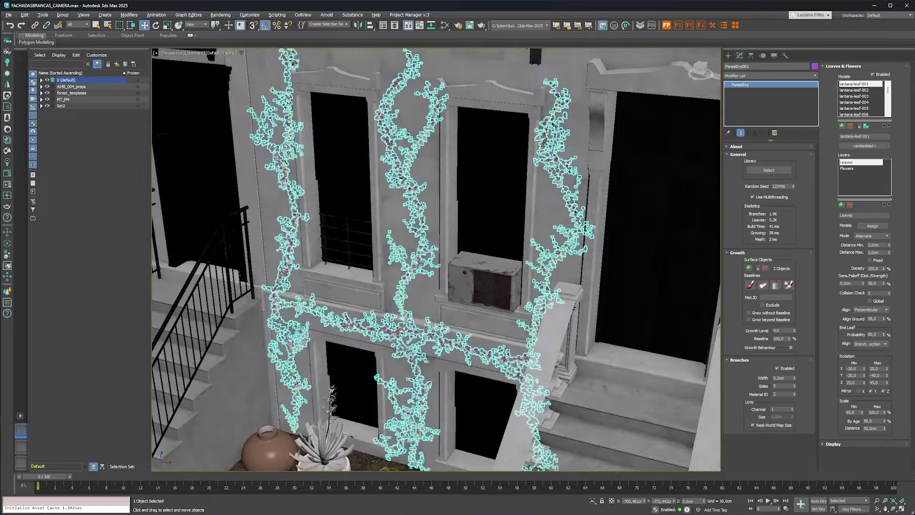
pyautogui.keyDown('alt'); pyautogui.moveTo(376, 190); pyautogui.dragTo(367, 192, button='middle'); pyautogui.keyUp('alt')
pyautogui.scroll(1, 394, 251)
pyautogui.scroll(4, 395, 251)
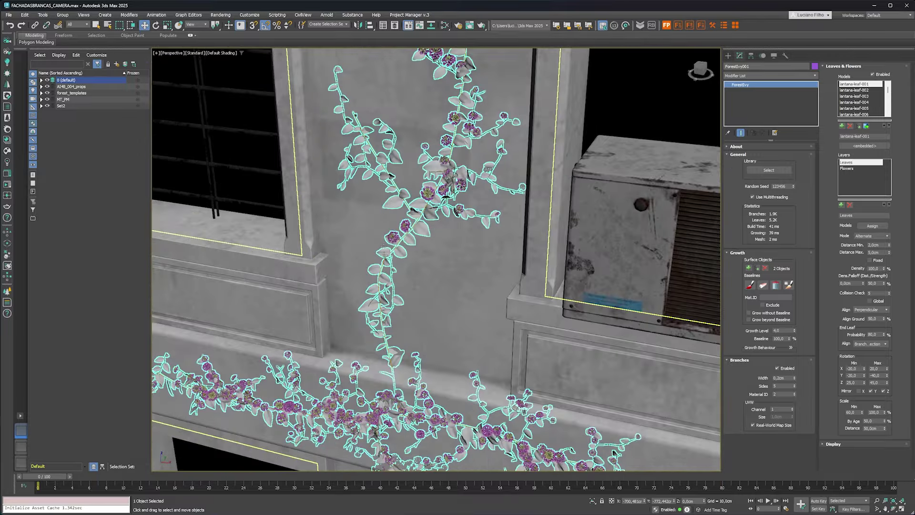
pyautogui.scroll(2, 395, 251)
pyautogui.scroll(-3, 477, 340)
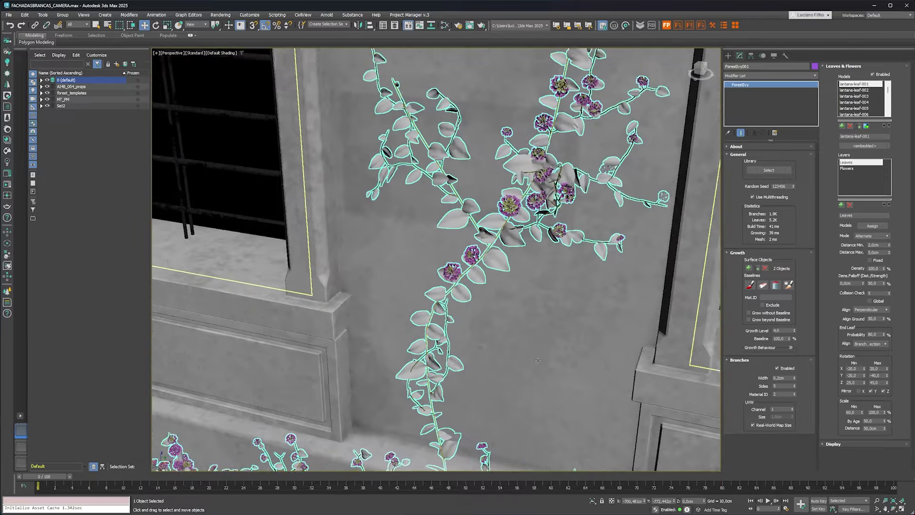
pyautogui.scroll(1, 511, 356)
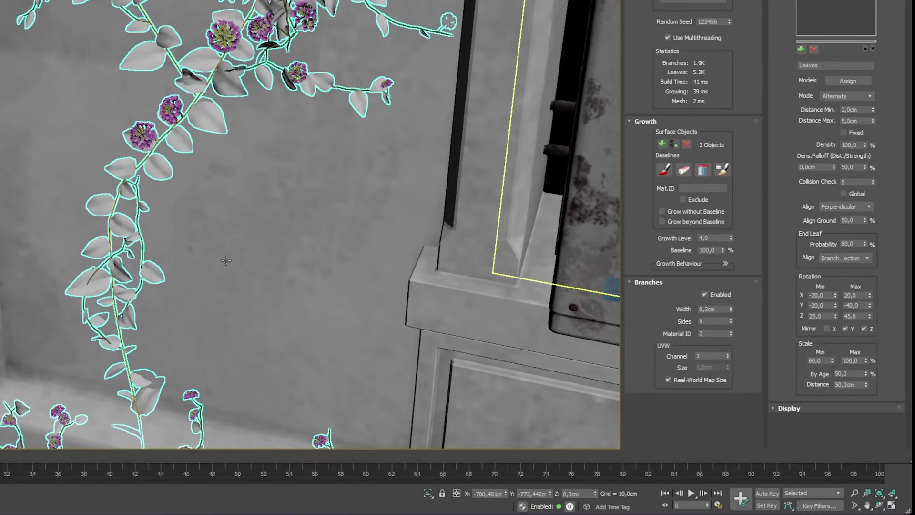
# Set the ivy branch width to 0,8cm and orbit to check the facade and stairs
pyautogui.doubleClick(705, 309)
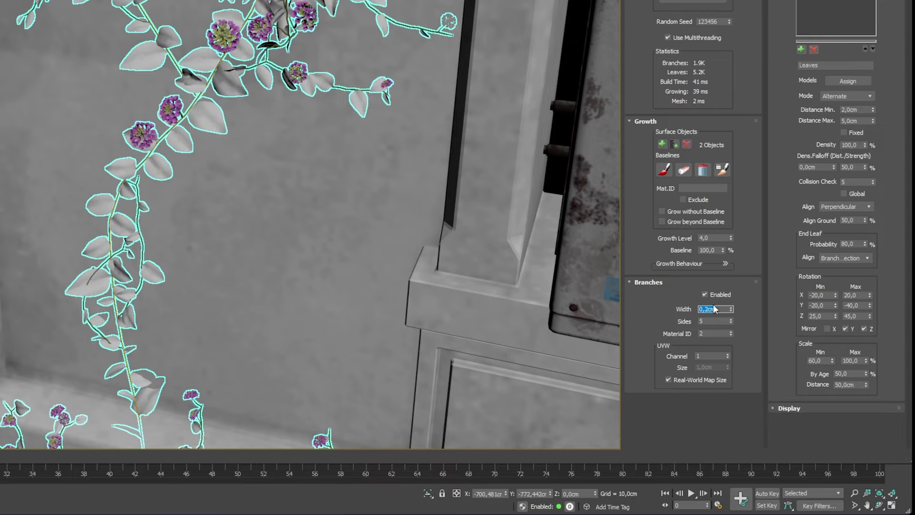
pyautogui.write('0,8')
pyautogui.press('Return')
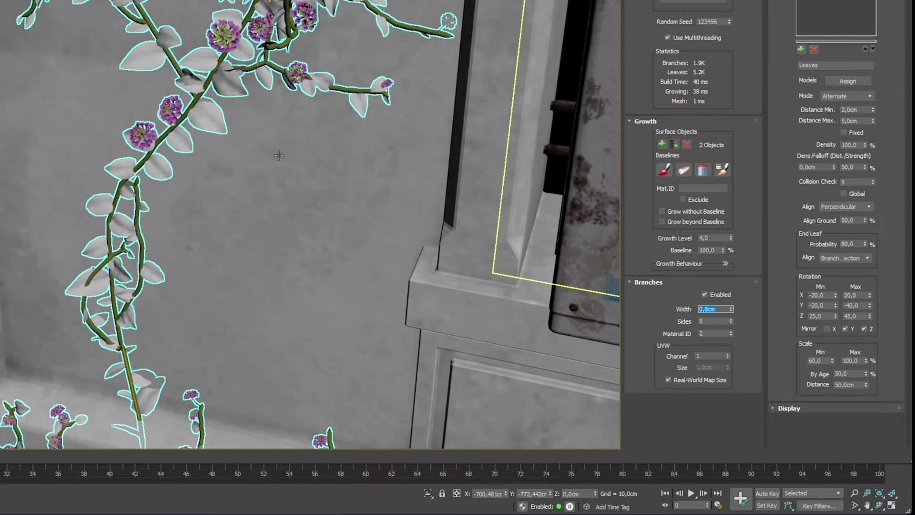
pyautogui.scroll(-10, 246, 174)
pyautogui.scroll(5, 315, 195)
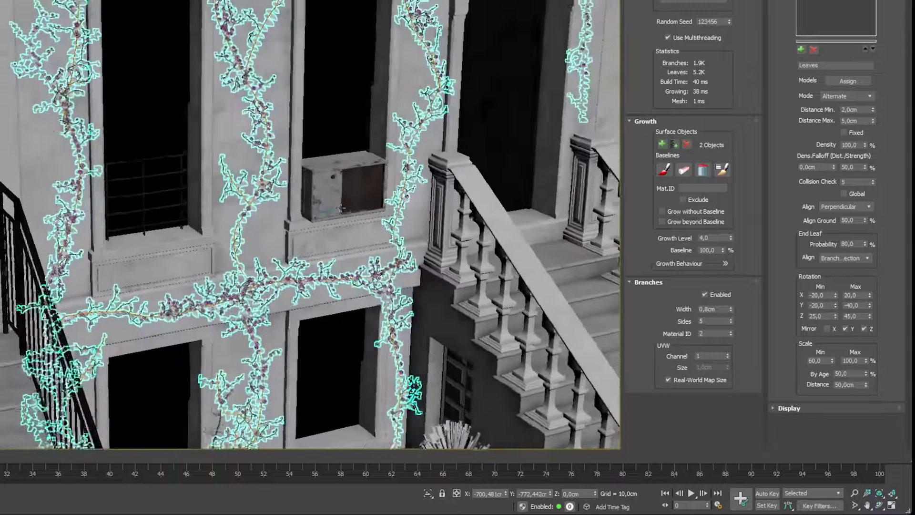
pyautogui.moveTo(315, 195)
pyautogui.keyDown('alt'); pyautogui.mouseDown(button='middle')
pyautogui.moveTo(251, 224)
pyautogui.moveTo(207, 95)
pyautogui.mouseUp(button='middle'); pyautogui.keyUp('alt')
pyautogui.scroll(-5, 251, 224)
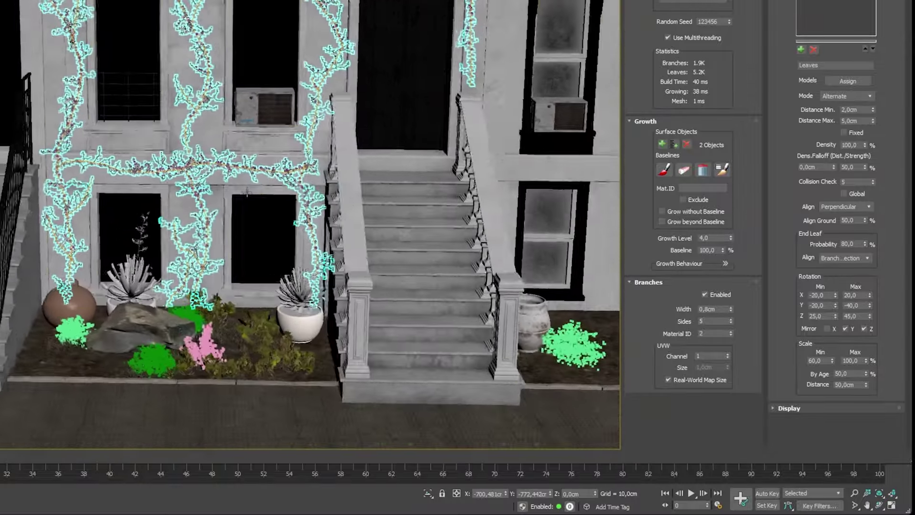
pyautogui.scroll(2, 207, 95)
pyautogui.scroll(3, 209, 101)
pyautogui.scroll(2, 210, 101)
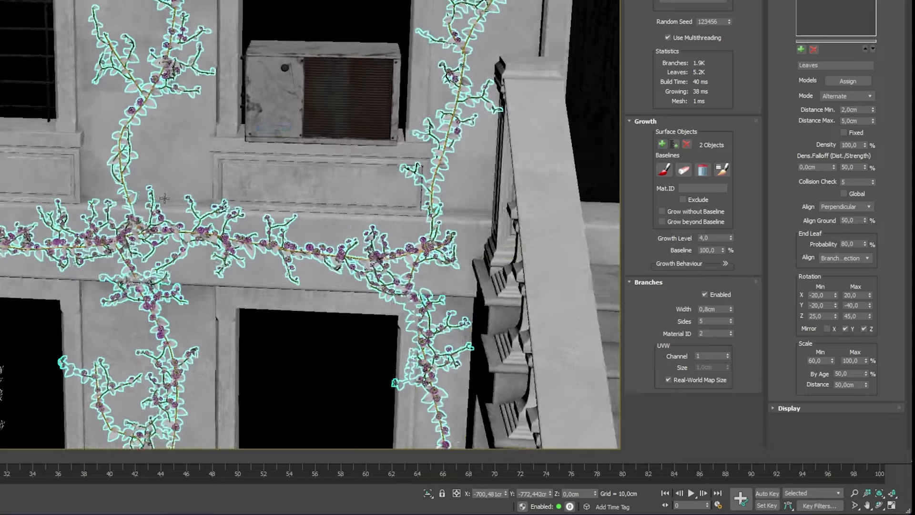
pyautogui.scroll(3, 191, 200)
pyautogui.scroll(4, 210, 196)
pyautogui.scroll(1, 214, 194)
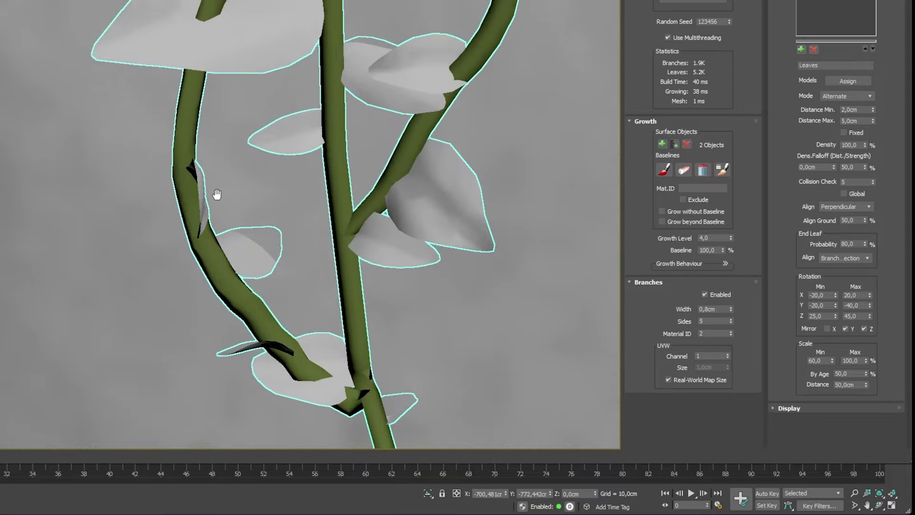
# Turn on Edged Faces and set the branch Sides to 10
pyautogui.press('F4')
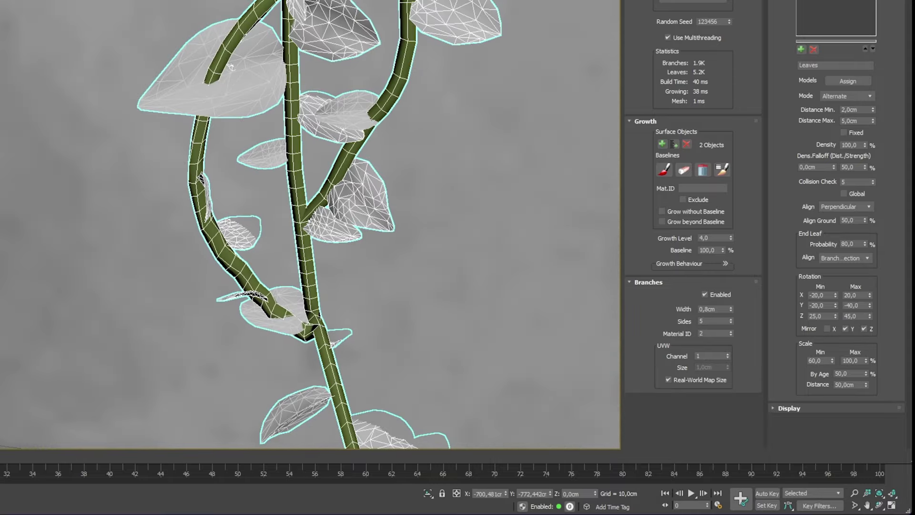
pyautogui.keyDown('alt'); pyautogui.moveTo(322, 234); pyautogui.dragTo(199, 198, button='middle'); pyautogui.keyUp('alt')
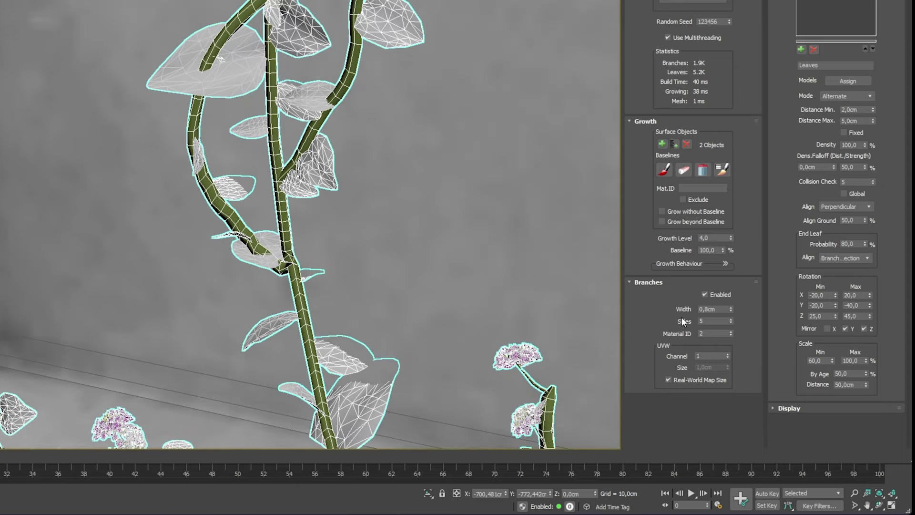
pyautogui.doubleClick(710, 322)
pyautogui.press('Return')
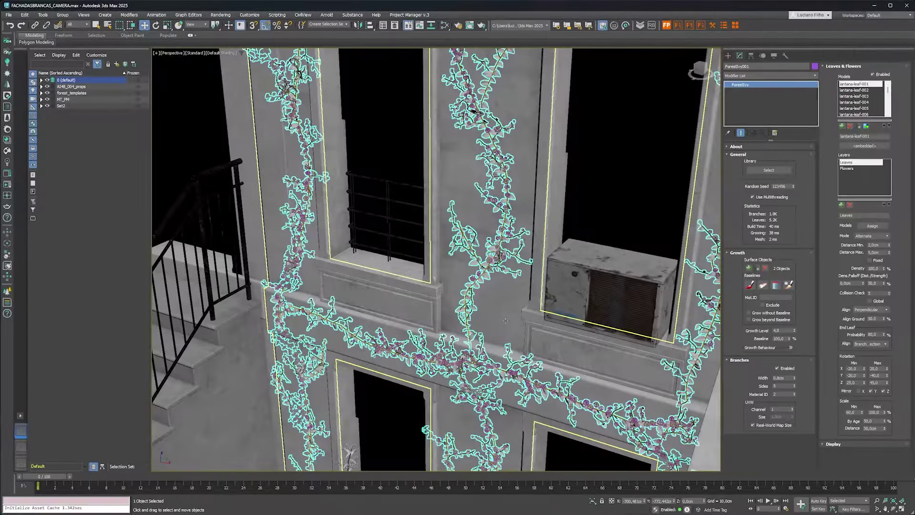
pyautogui.scroll(3, 486, 308)
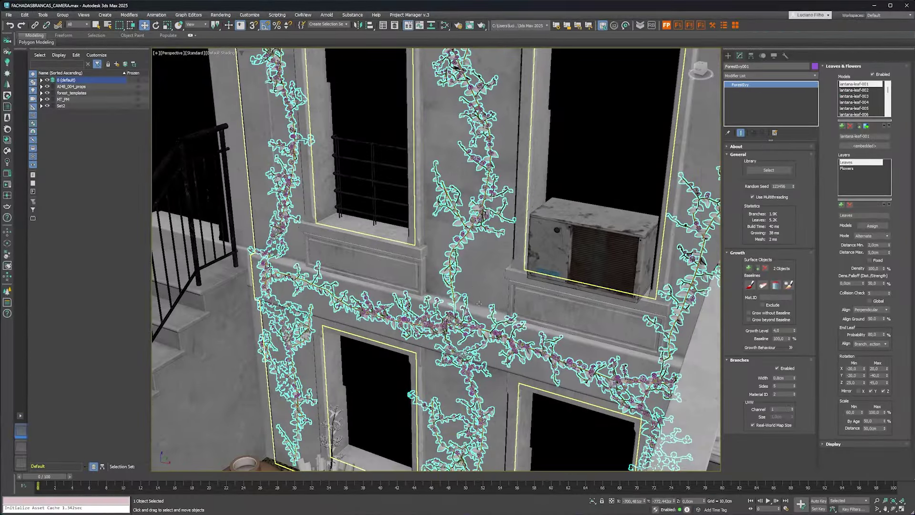
pyautogui.scroll(3, 477, 301)
pyautogui.scroll(5, 432, 279)
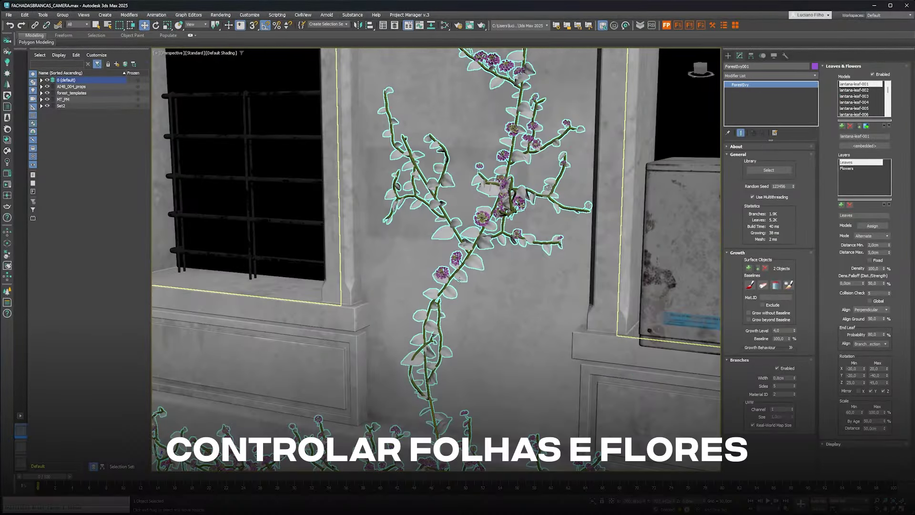
pyautogui.scroll(2, 511, 220)
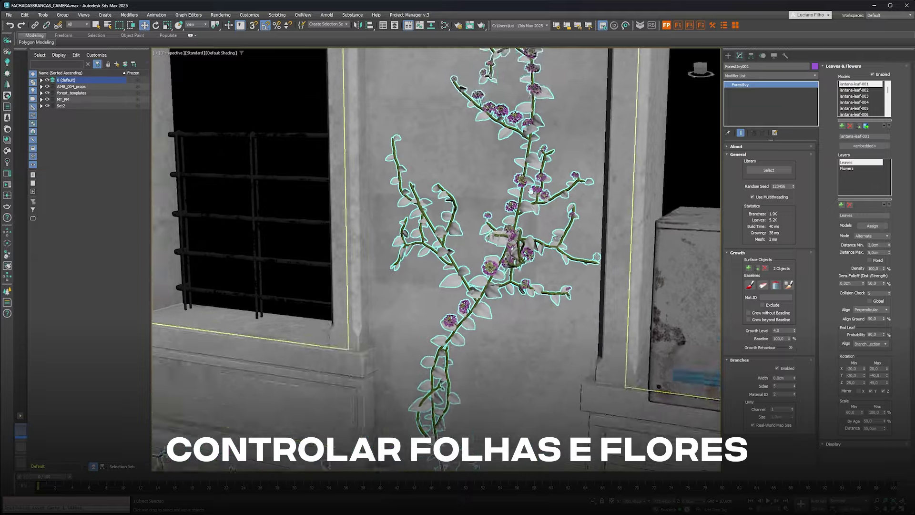
pyautogui.scroll(3, 513, 221)
pyautogui.scroll(-2, 513, 222)
pyautogui.scroll(-3, 513, 222)
pyautogui.scroll(-3, 513, 221)
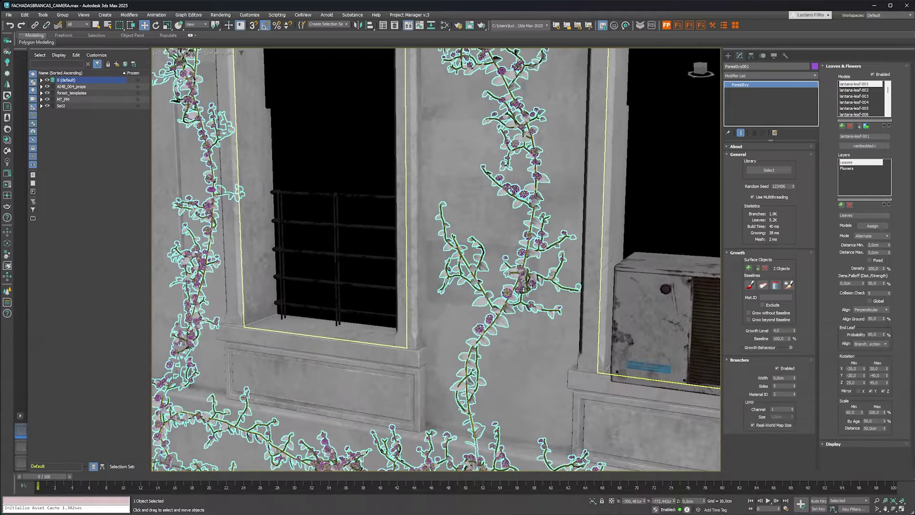
pyautogui.scroll(-1, 513, 221)
pyautogui.keyDown('alt'); pyautogui.moveTo(513, 222); pyautogui.dragTo(496, 224, button='middle'); pyautogui.keyUp('alt')
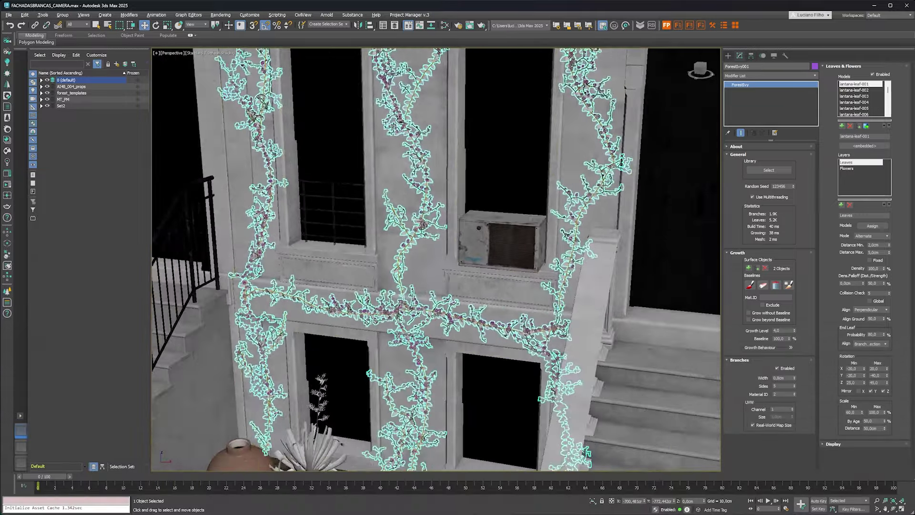
pyautogui.scroll(3, 513, 222)
pyautogui.keyDown('alt'); pyautogui.moveTo(381, 300); pyautogui.dragTo(398, 311, button='middle'); pyautogui.keyUp('alt')
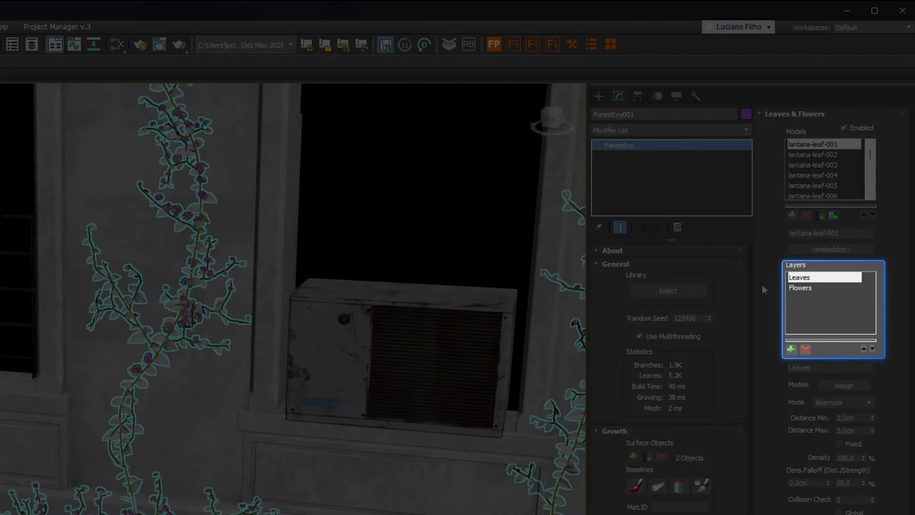
pyautogui.click(805, 287)
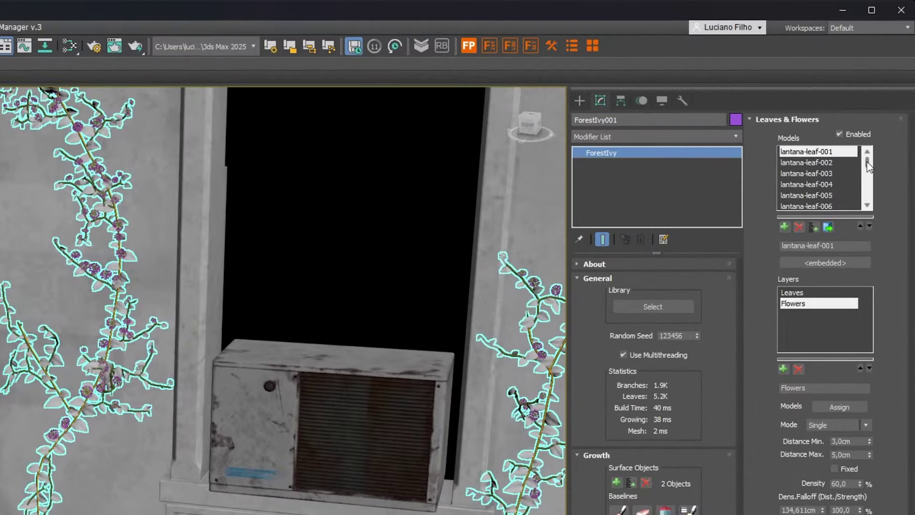
pyautogui.moveTo(888, 91); pyautogui.dragTo(888, 103)
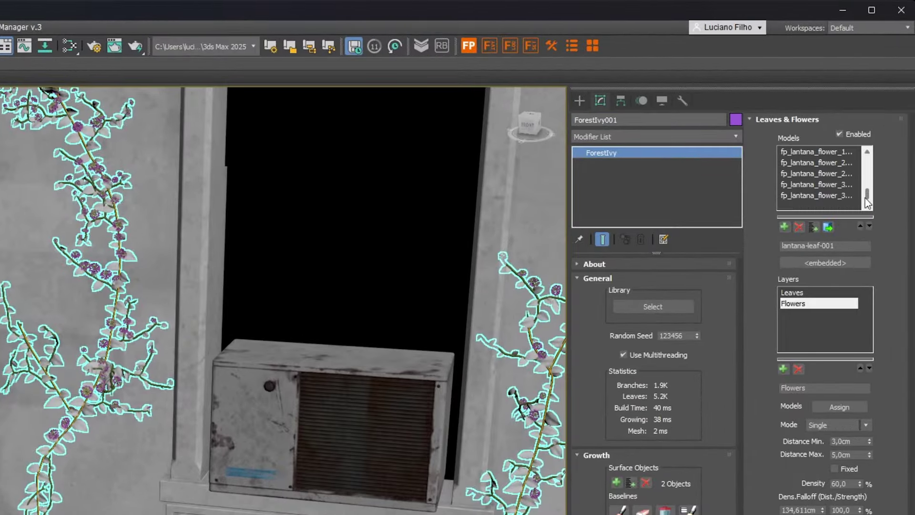
pyautogui.scroll(10, 820, 181)
pyautogui.click(808, 151)
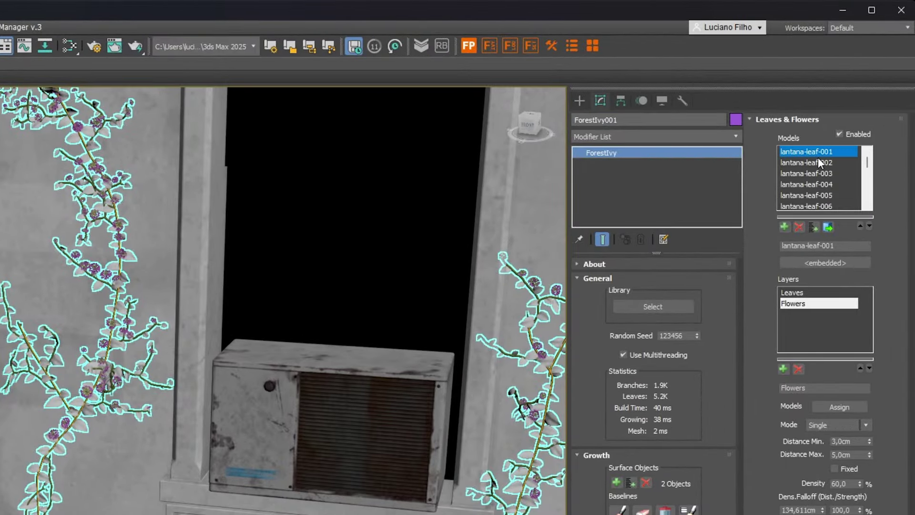
pyautogui.moveTo(867, 166); pyautogui.dragTo(866, 193)
pyautogui.click(818, 176)
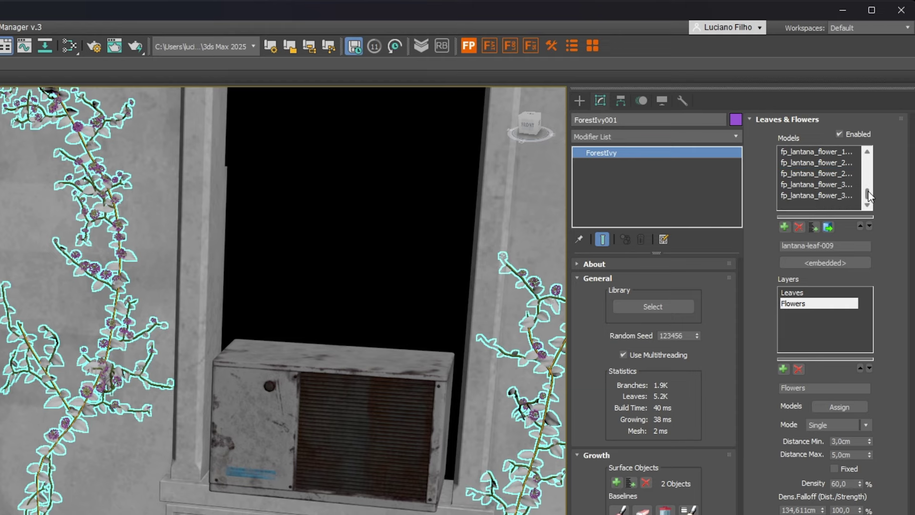
pyautogui.click(795, 293)
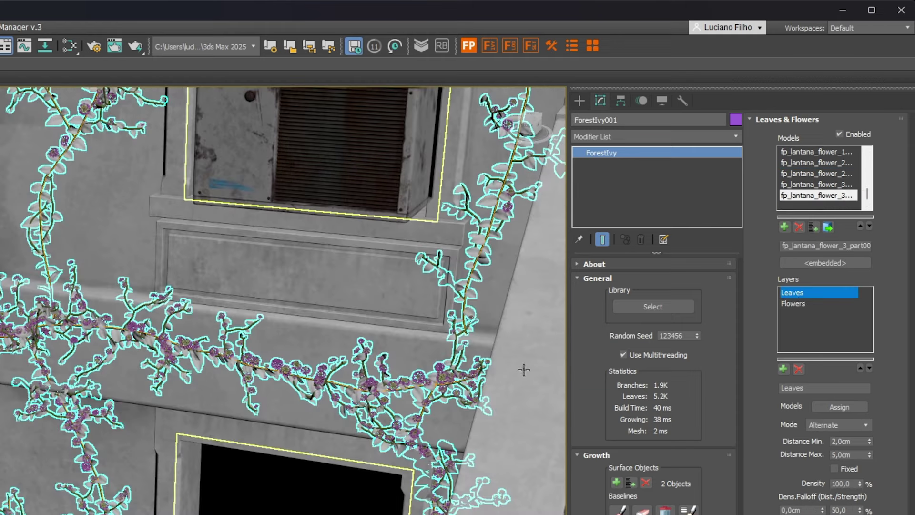
pyautogui.scroll(2, 283, 300)
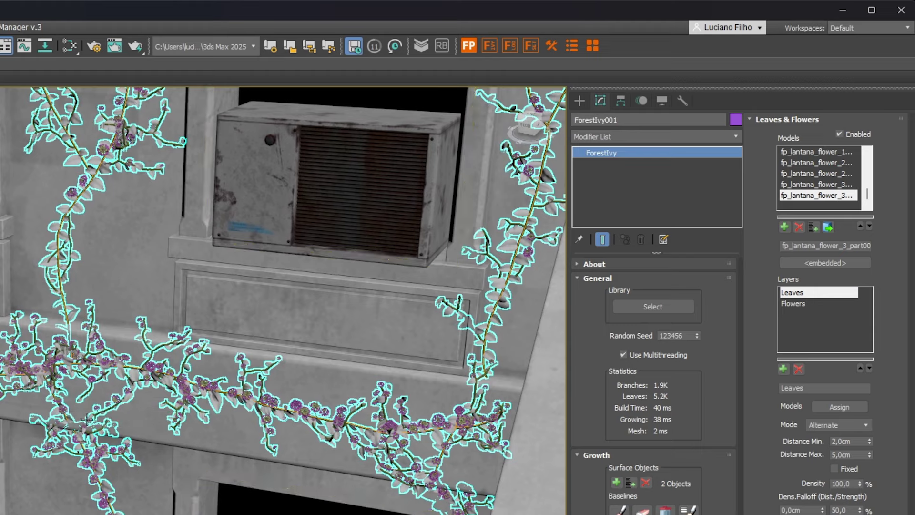
pyautogui.scroll(3, 57, 410)
pyautogui.keyDown('alt'); pyautogui.moveTo(75, 475); pyautogui.dragTo(429, 463, button='middle'); pyautogui.keyUp('alt')
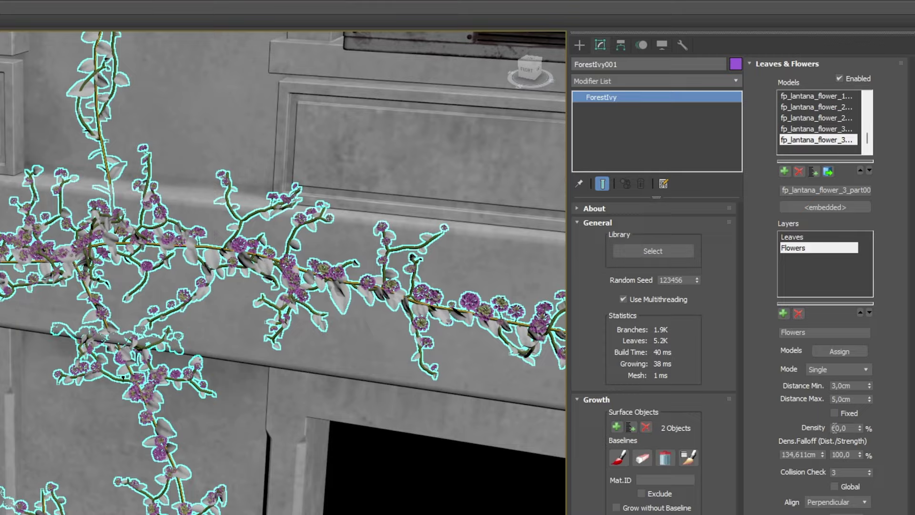
# Set the Flowers layer density to 0 and zoom in on the leaf-only vines
pyautogui.click(841, 404)
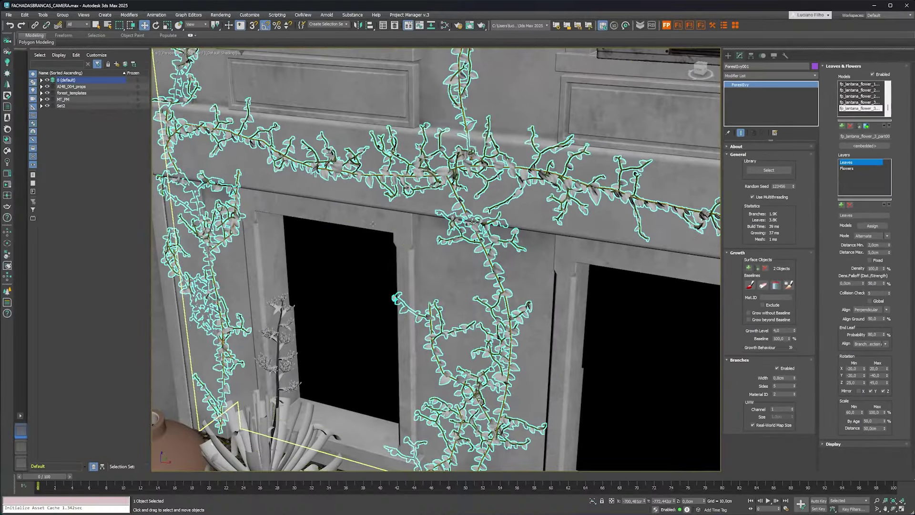
pyautogui.moveTo(398, 299); pyautogui.dragTo(440, 164, button='middle')
pyautogui.scroll(5, 477, 296)
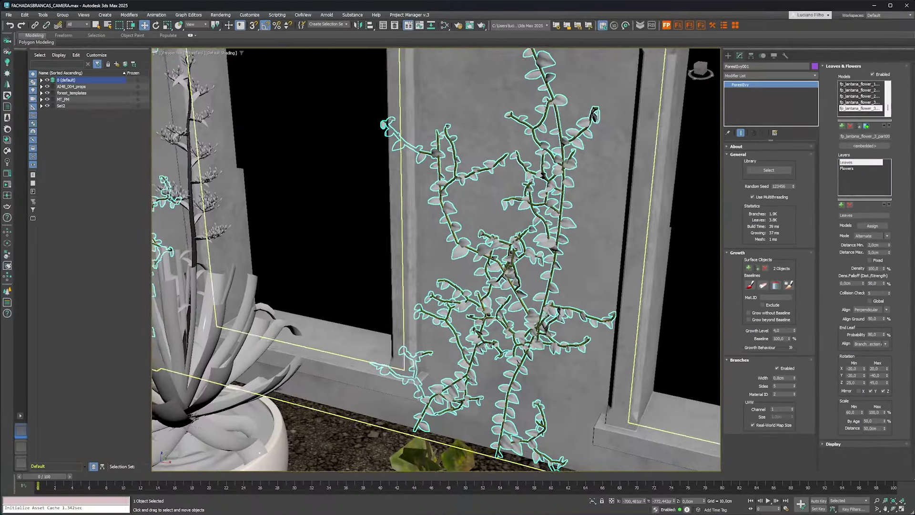
pyautogui.scroll(3, 524, 297)
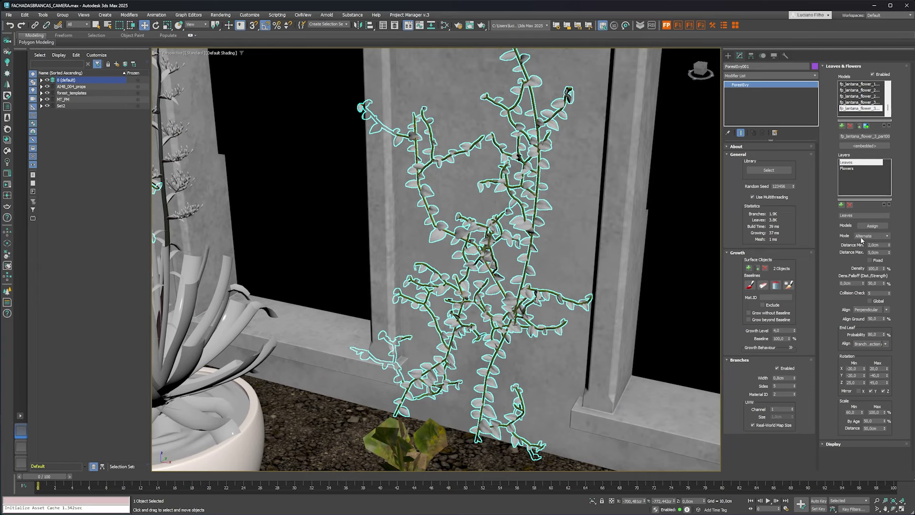
pyautogui.scroll(3, 510, 327)
pyautogui.scroll(2, 509, 326)
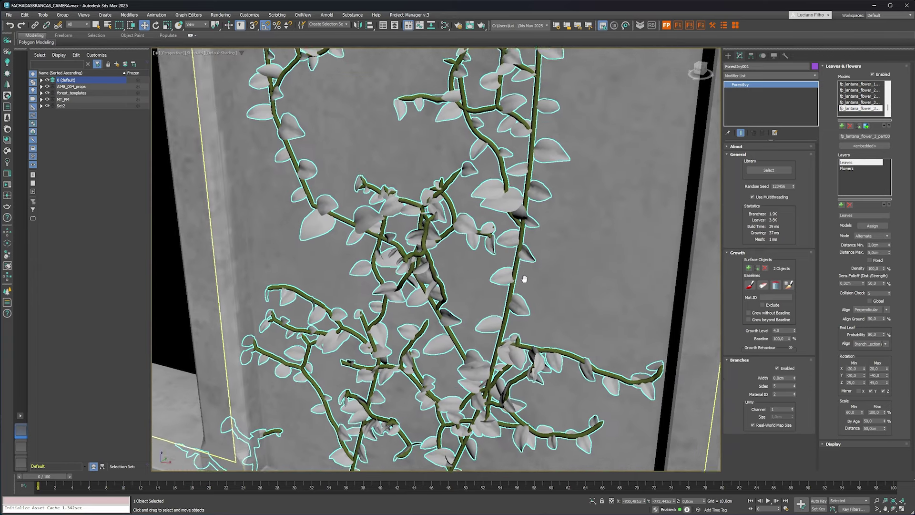
pyautogui.scroll(2, 509, 326)
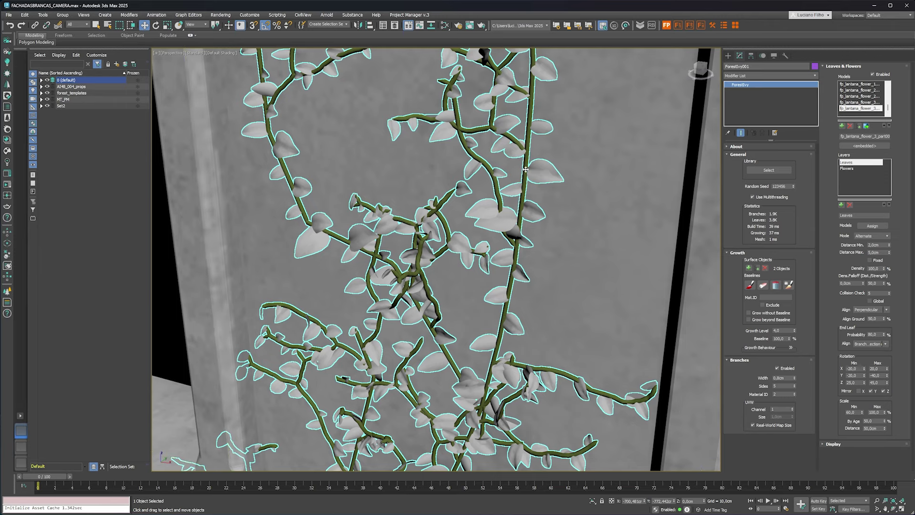
pyautogui.keyDown('alt'); pyautogui.moveTo(539, 278); pyautogui.dragTo(504, 300, button='middle'); pyautogui.keyUp('alt')
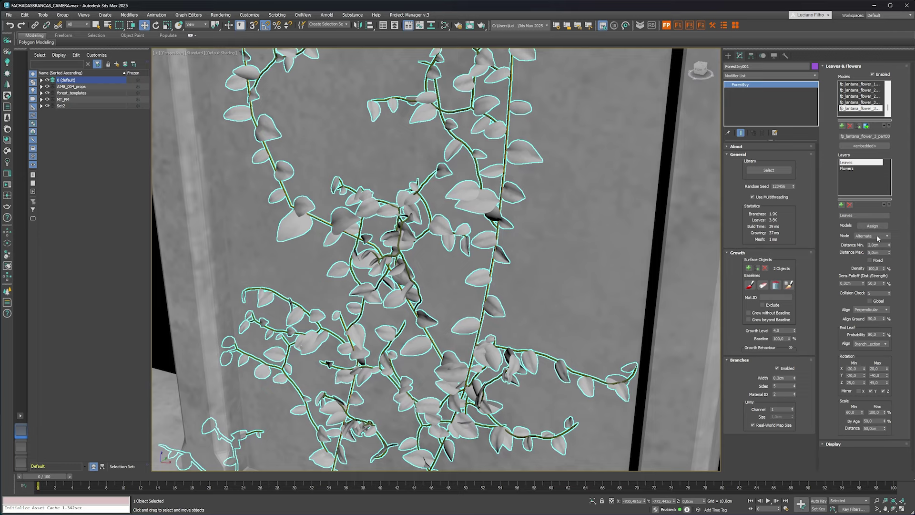
pyautogui.click(879, 237)
pyautogui.click(869, 252)
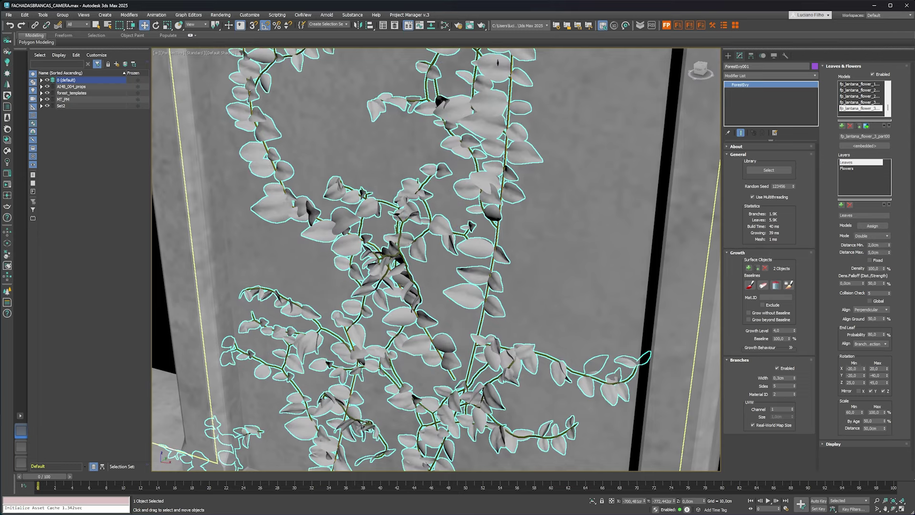
pyautogui.scroll(3, 501, 249)
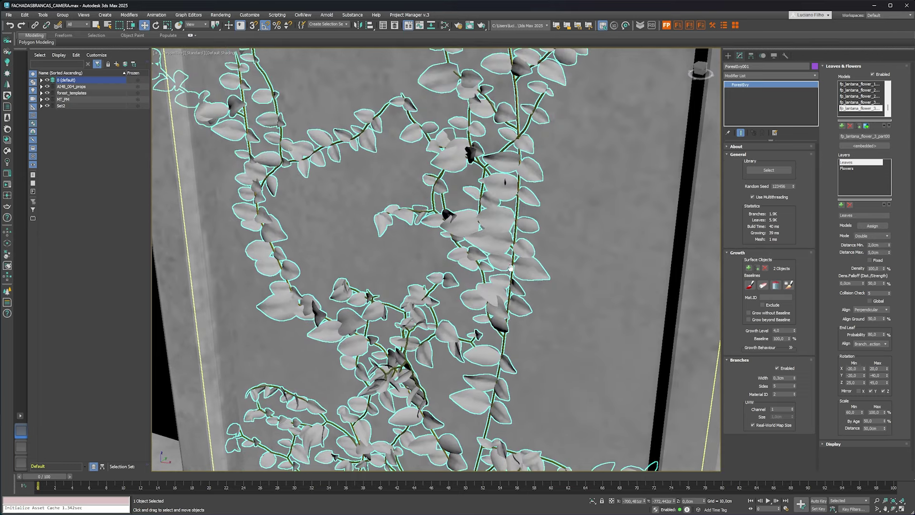
pyautogui.click(862, 237)
pyautogui.scroll(-5, 533, 375)
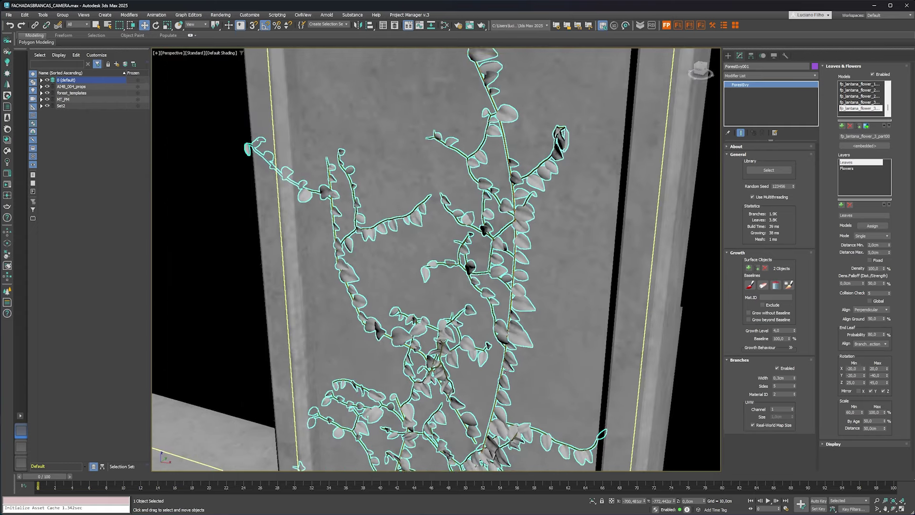
pyautogui.scroll(4, 504, 341)
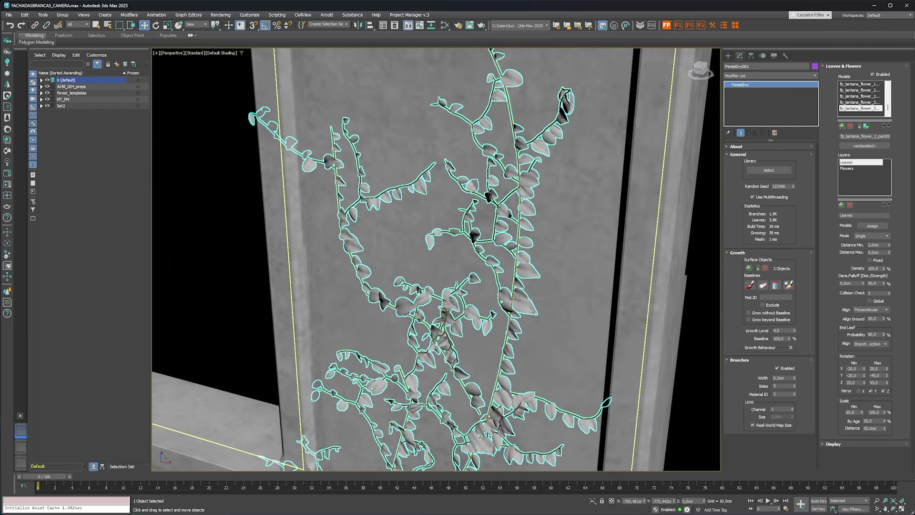
pyautogui.scroll(-4, 524, 277)
pyautogui.scroll(-1, 521, 265)
pyautogui.scroll(1, 522, 266)
pyautogui.scroll(3, 470, 351)
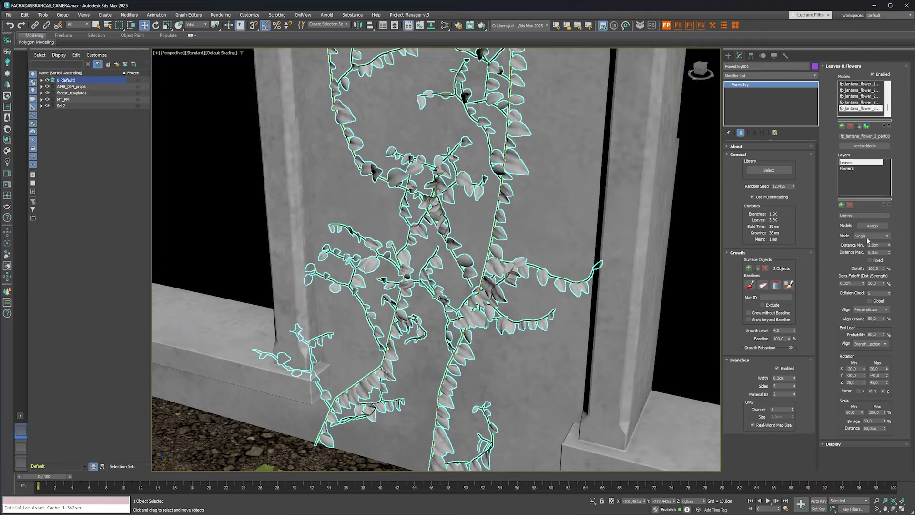
pyautogui.click(868, 237)
pyautogui.click(866, 253)
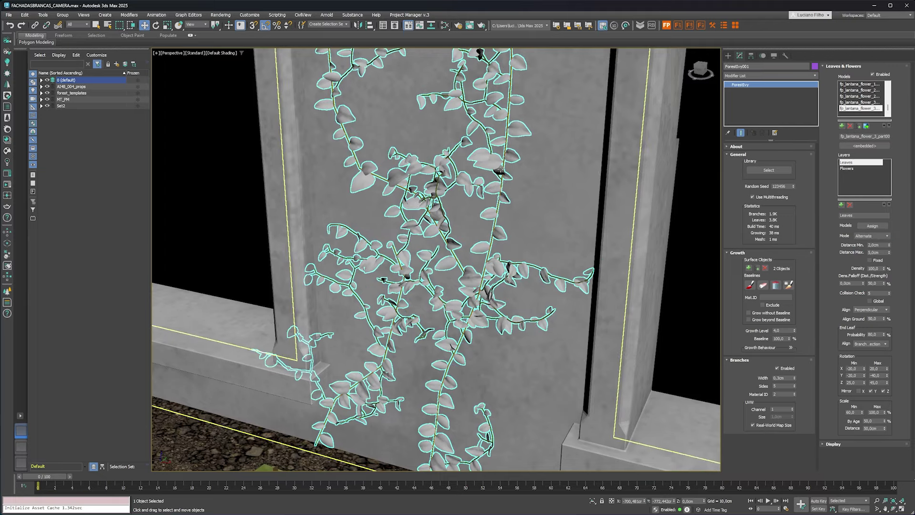
pyautogui.scroll(2, 524, 286)
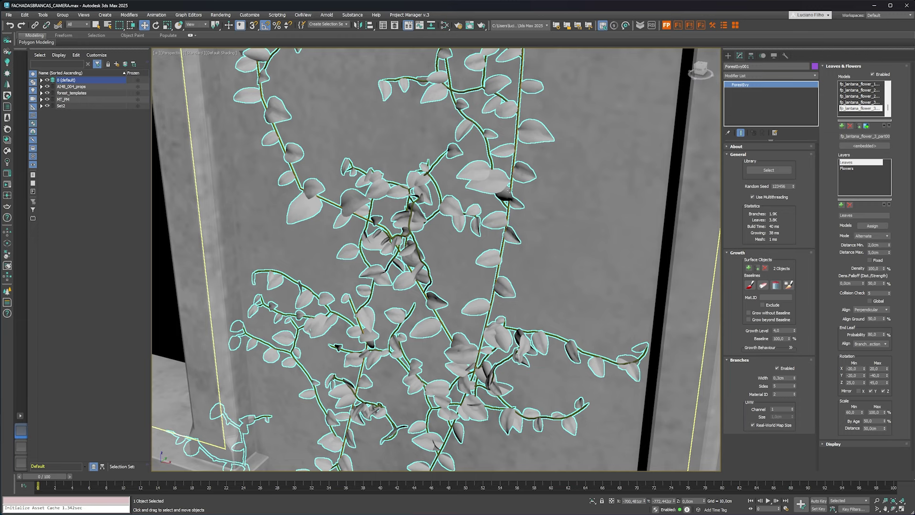
# Set the Leaves maximum spacing to 2,5cm as a first try
pyautogui.doubleClick(871, 251)
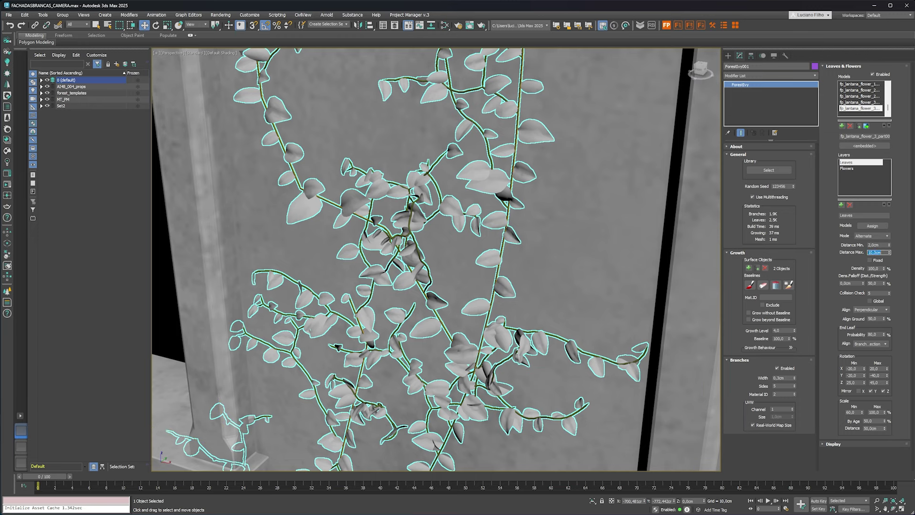
pyautogui.scroll(-2, 509, 327)
pyautogui.scroll(-3, 510, 327)
pyautogui.scroll(-2, 509, 327)
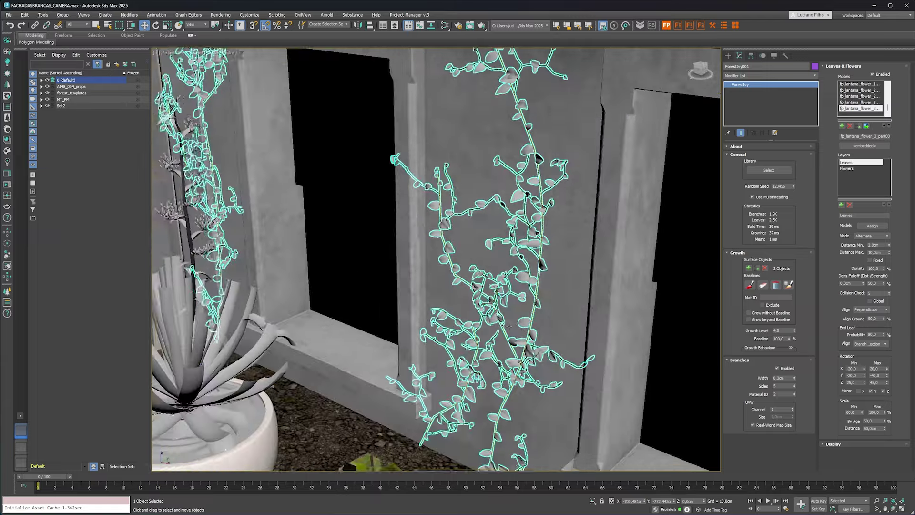
pyautogui.scroll(2, 509, 327)
pyautogui.scroll(2, 509, 327)
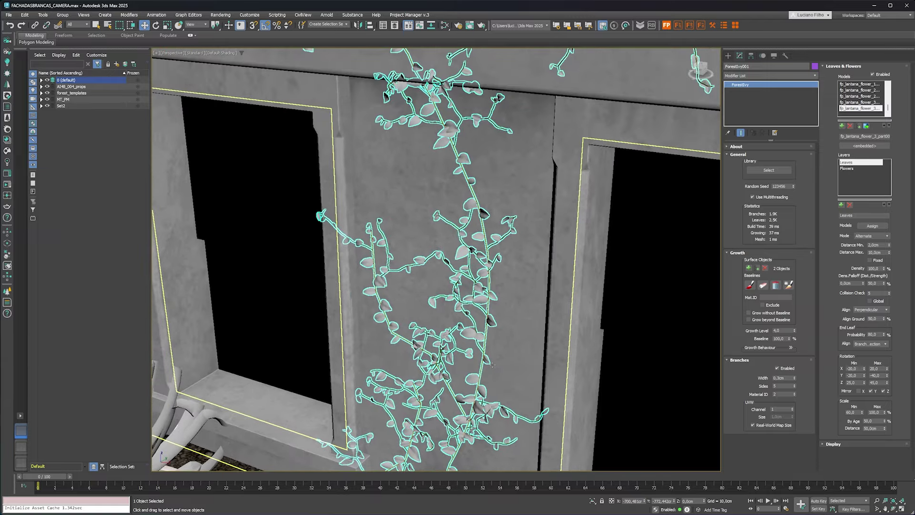
pyautogui.doubleClick(879, 253)
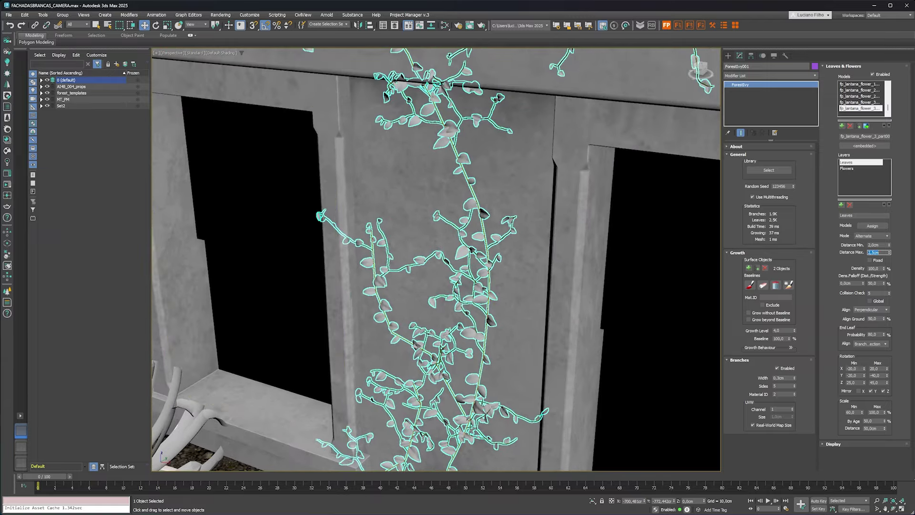
pyautogui.press('Return')
# Change the maximum leaf spacing to 4,0cm and review the ivy-covered wall
pyautogui.scroll(-2, 525, 266)
pyautogui.scroll(-2, 525, 266)
pyautogui.scroll(-2, 525, 265)
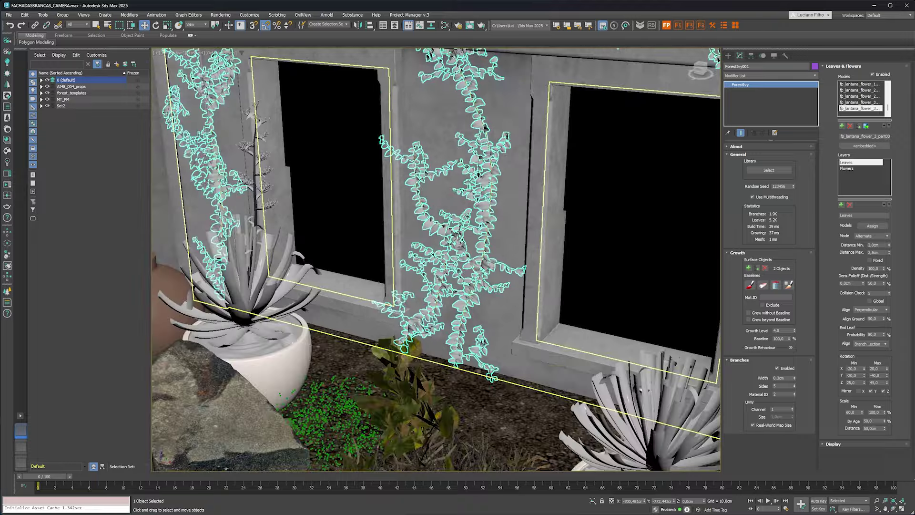
pyautogui.keyDown('alt'); pyautogui.moveTo(486, 127); pyautogui.dragTo(453, 368, button='middle'); pyautogui.keyUp('alt')
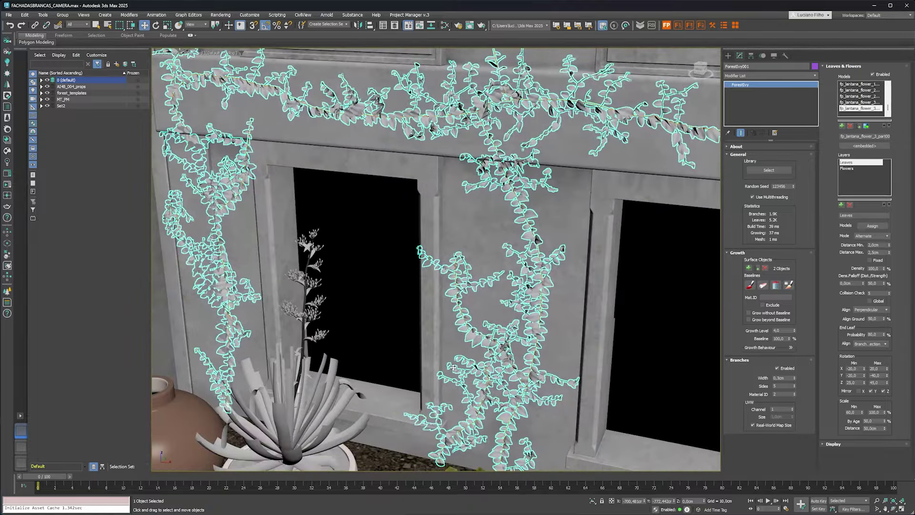
pyautogui.doubleClick(879, 252)
pyautogui.write('4')
pyautogui.press('Return')
pyautogui.keyDown('alt'); pyautogui.moveTo(429, 238); pyautogui.dragTo(429, 310, button='middle'); pyautogui.keyUp('alt')
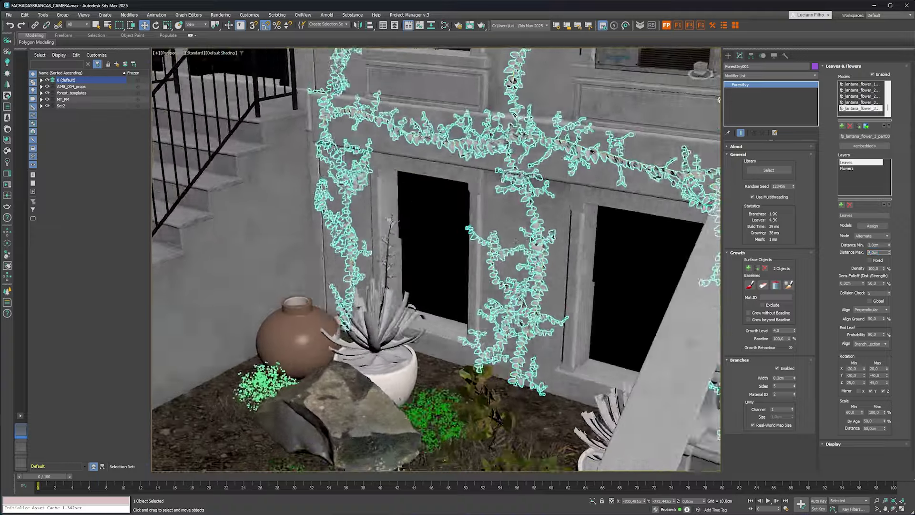
pyautogui.keyDown('alt'); pyautogui.moveTo(298, 310); pyautogui.dragTo(489, 286, button='middle'); pyautogui.keyUp('alt')
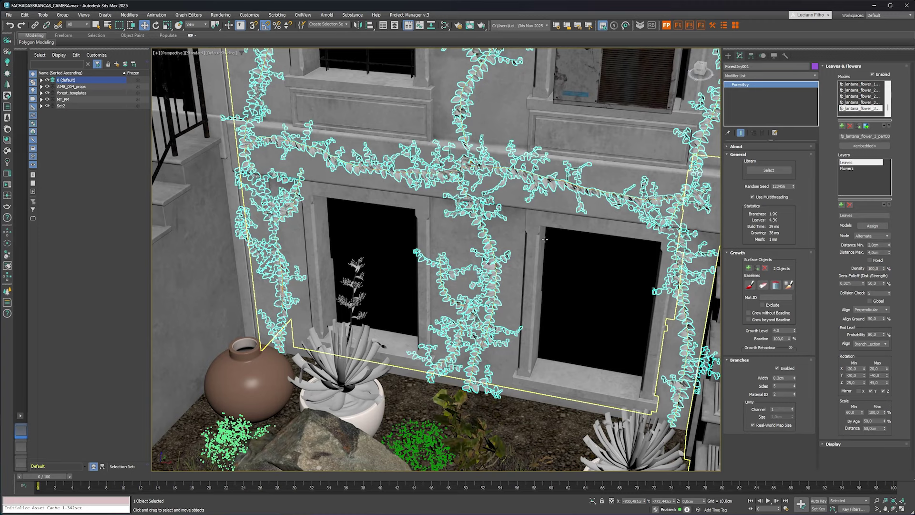
# Set the Leaves layer density to 60 and check the thinner facade vines
pyautogui.moveTo(538, 240)
pyautogui.mouseDown(button='middle')
pyautogui.moveTo(535, 249)
pyautogui.moveTo(497, 152)
pyautogui.mouseUp(button='middle')
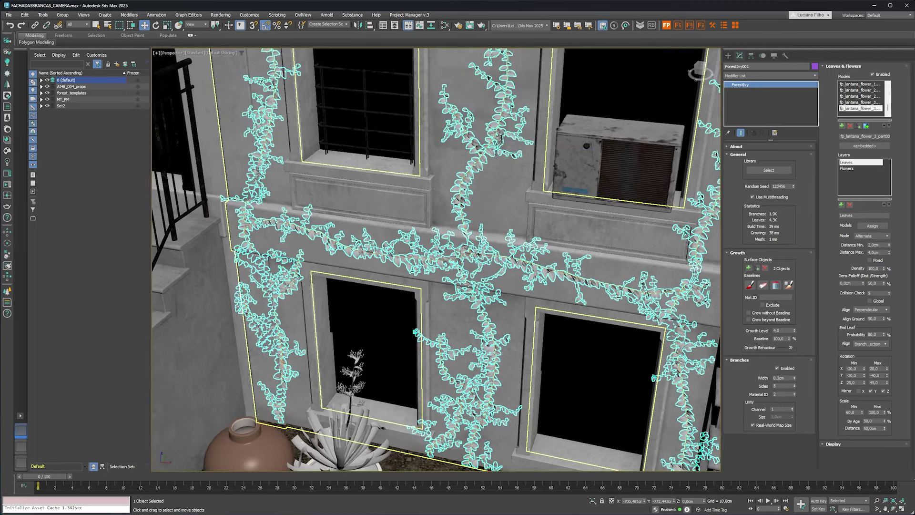
pyautogui.keyDown('alt'); pyautogui.moveTo(347, 240); pyautogui.dragTo(344, 223, button='middle'); pyautogui.keyUp('alt')
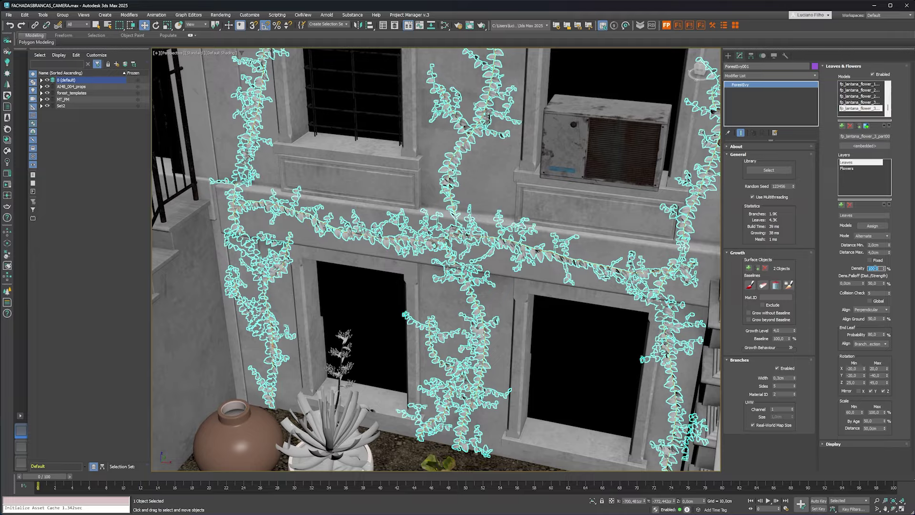
pyautogui.write('60')
pyautogui.press('Return')
pyautogui.moveTo(520, 305)
pyautogui.keyDown('alt'); pyautogui.mouseDown(button='middle')
pyautogui.moveTo(526, 296)
pyautogui.moveTo(505, 277)
pyautogui.mouseUp(button='middle'); pyautogui.keyUp('alt')
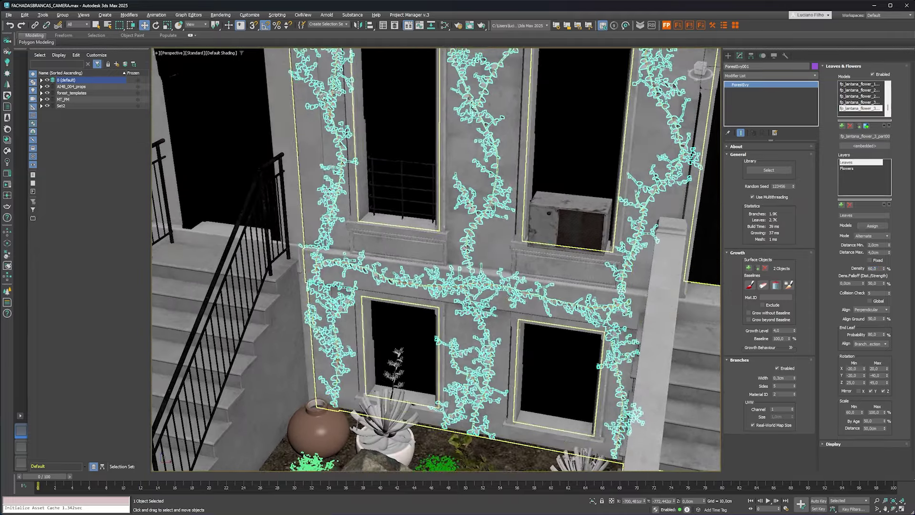
pyautogui.scroll(2, 505, 277)
pyautogui.scroll(2, 506, 276)
pyautogui.scroll(2, 505, 276)
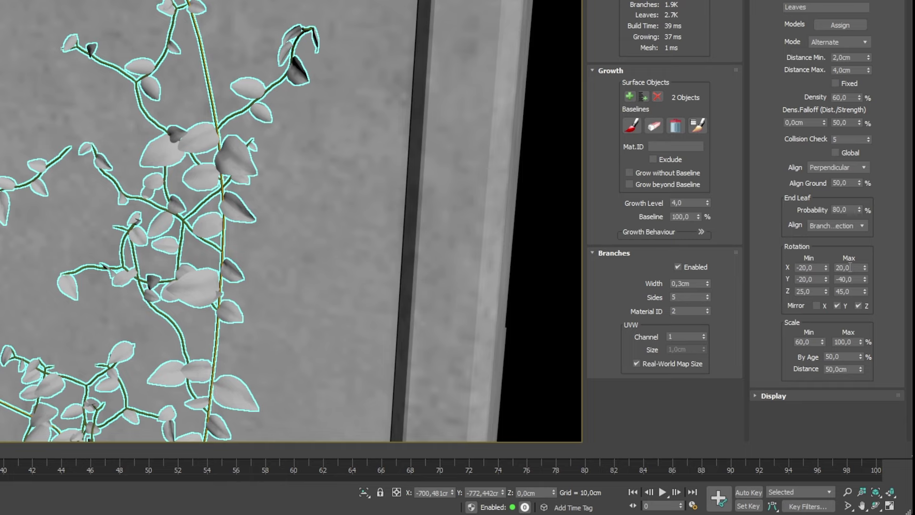
pyautogui.doubleClick(814, 268)
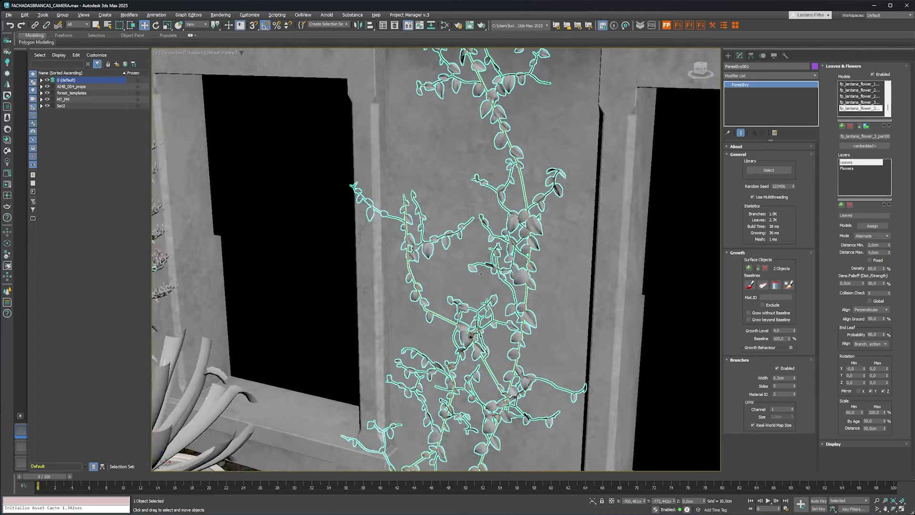
# Frame the vine between the windows and try a leaf scale range of 100–150
pyautogui.keyDown('alt'); pyautogui.moveTo(481, 272); pyautogui.dragTo(545, 258, button='middle'); pyautogui.keyUp('alt')
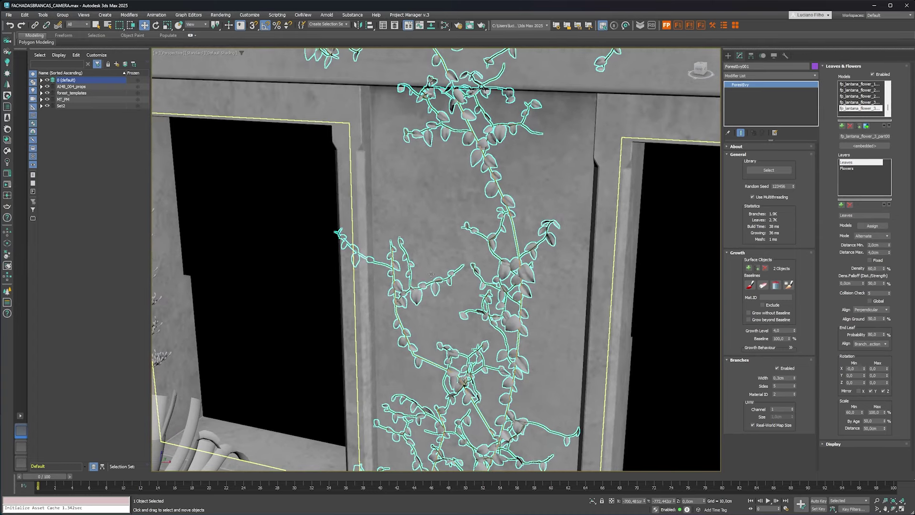
pyautogui.scroll(3, 437, 302)
pyautogui.scroll(1, 483, 300)
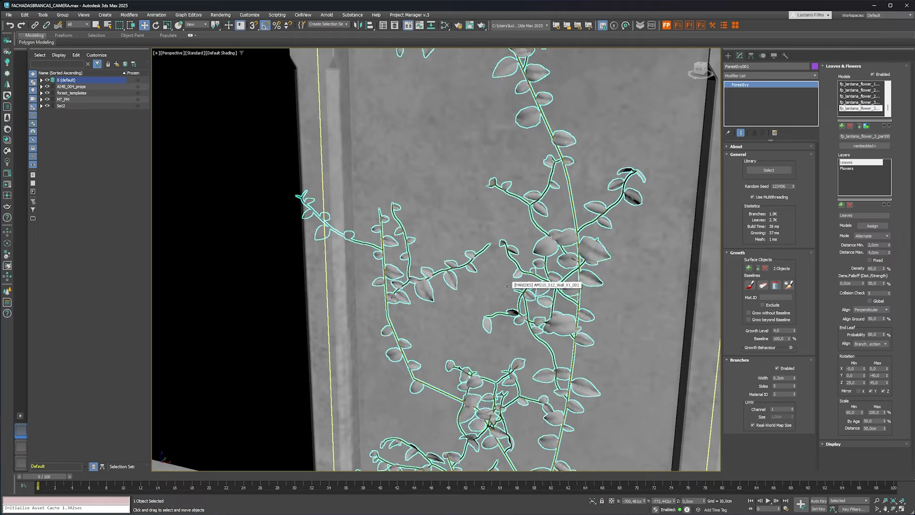
pyautogui.scroll(-8, 512, 286)
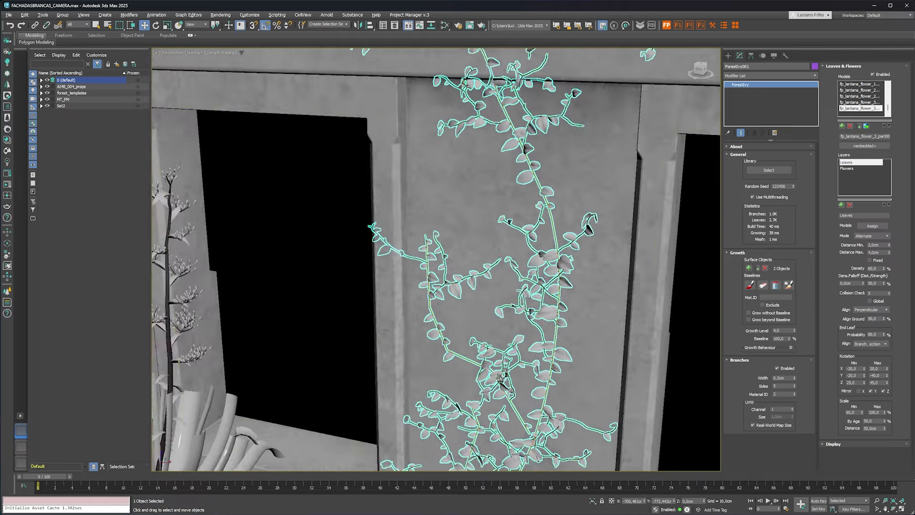
pyautogui.scroll(3, 533, 299)
pyautogui.scroll(3, 532, 299)
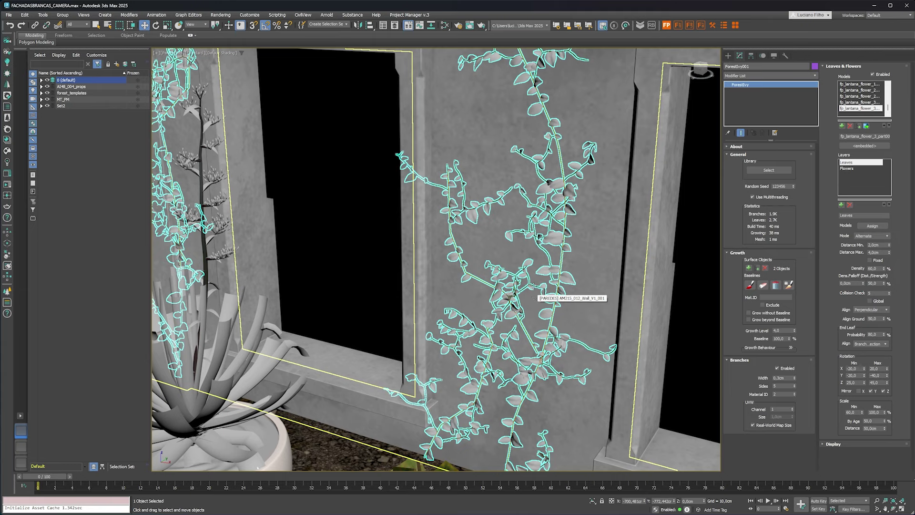
pyautogui.moveTo(587, 148)
pyautogui.keyDown('alt'); pyautogui.mouseDown(button='middle')
pyautogui.moveTo(470, 193)
pyautogui.moveTo(522, 244)
pyautogui.mouseUp(button='middle'); pyautogui.keyUp('alt')
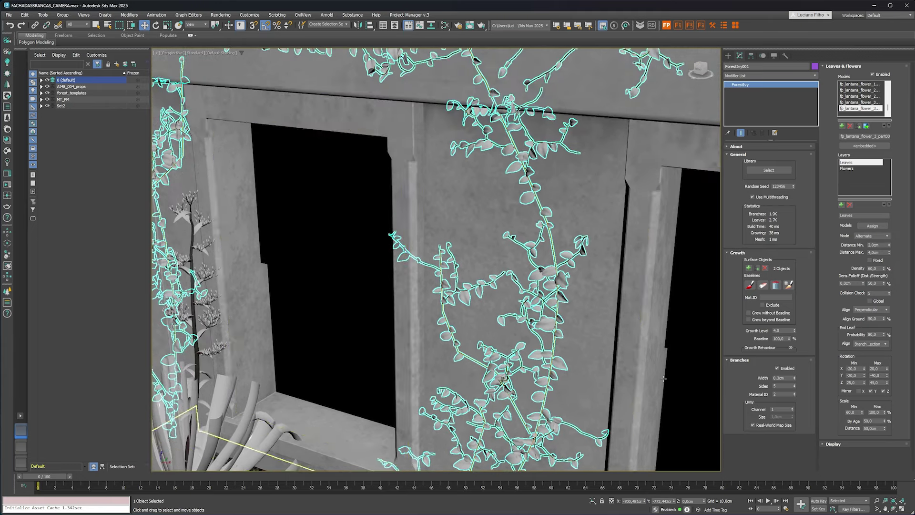
pyautogui.scroll(1, 531, 292)
pyautogui.scroll(-5, 530, 292)
pyautogui.scroll(-2, 531, 293)
pyautogui.scroll(1, 531, 293)
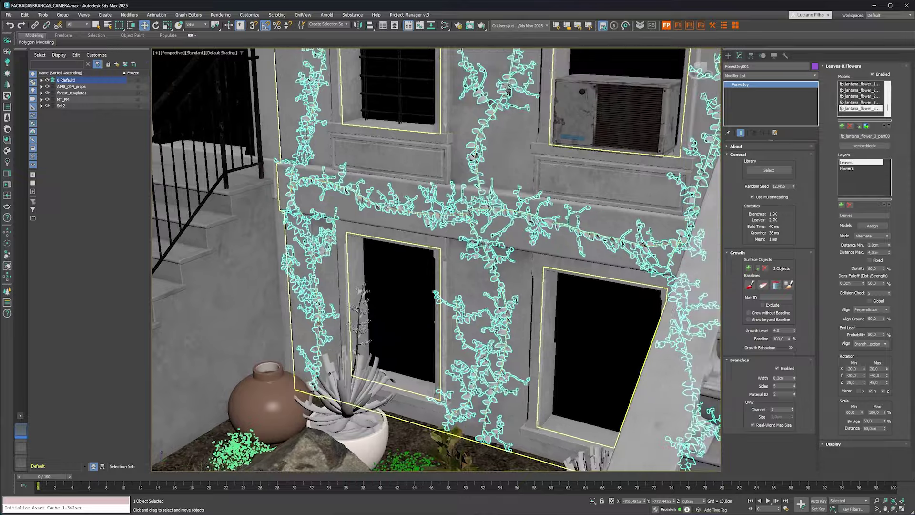
pyautogui.scroll(1, 530, 292)
pyautogui.moveTo(512, 356); pyautogui.dragTo(509, 333, button='middle')
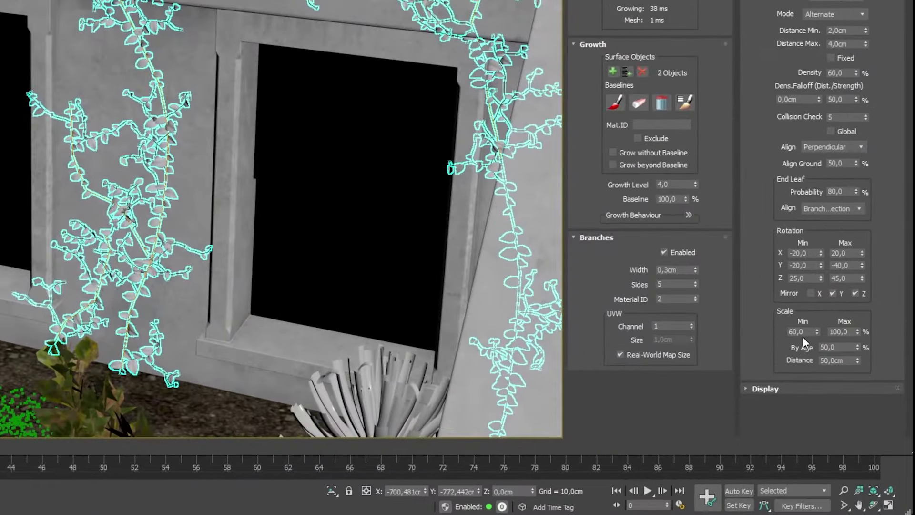
pyautogui.doubleClick(805, 331)
pyautogui.press('Tab')
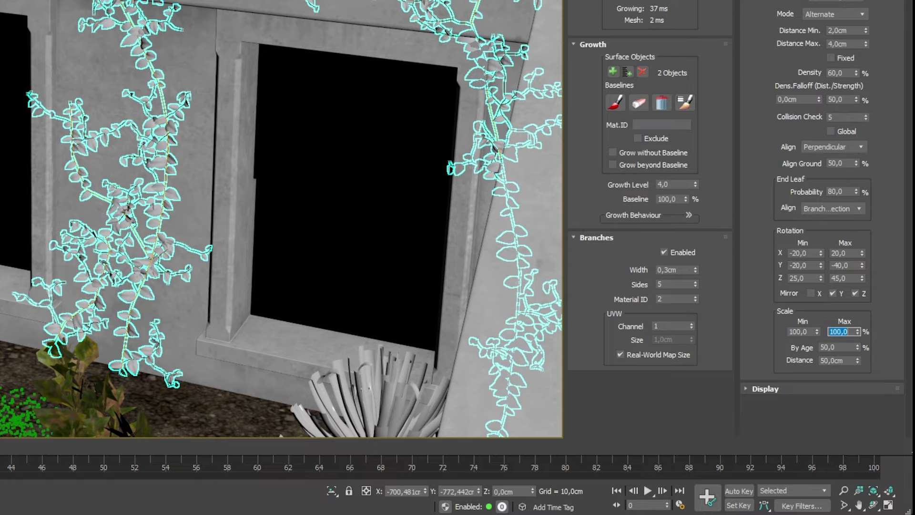
pyautogui.press('Return')
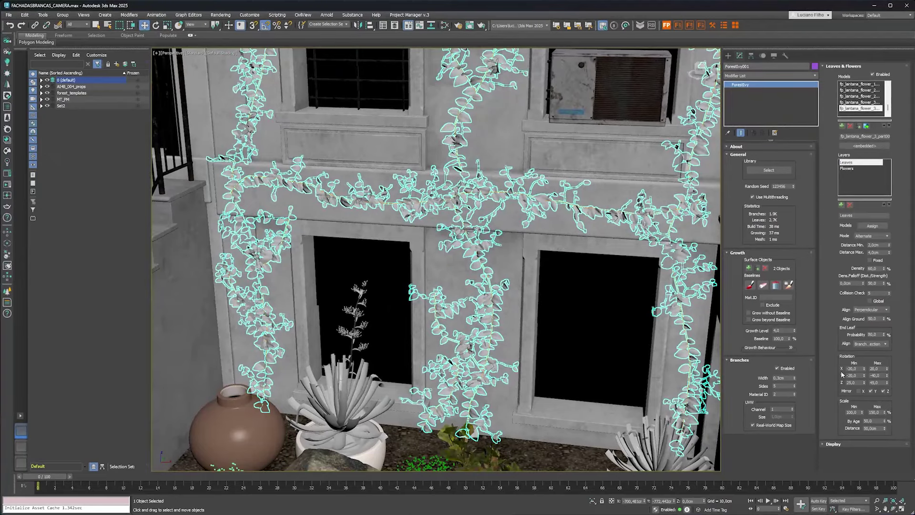
# Try leaf scale 50–70, then settle on Min 70 and Max 110
pyautogui.write('50')
pyautogui.press('Tab')
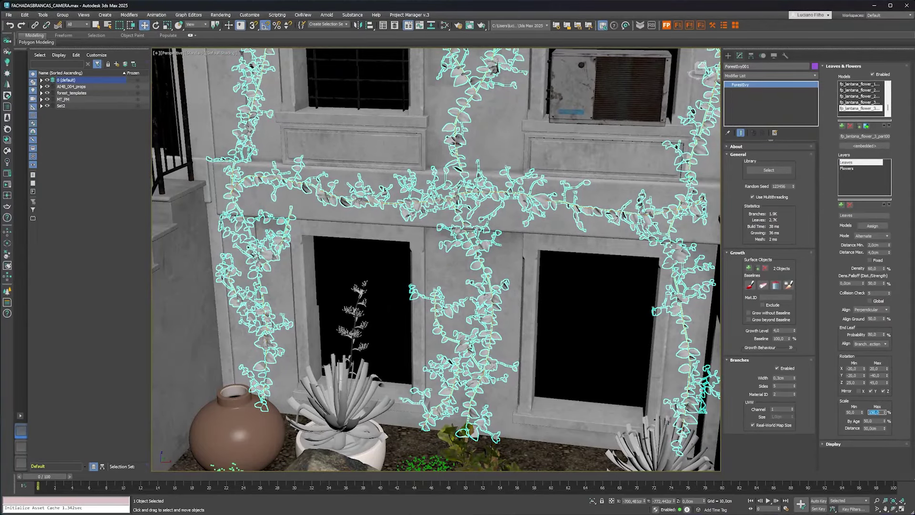
pyautogui.press('Return')
pyautogui.keyDown('alt'); pyautogui.moveTo(429, 86); pyautogui.dragTo(505, 85, button='middle'); pyautogui.keyUp('alt')
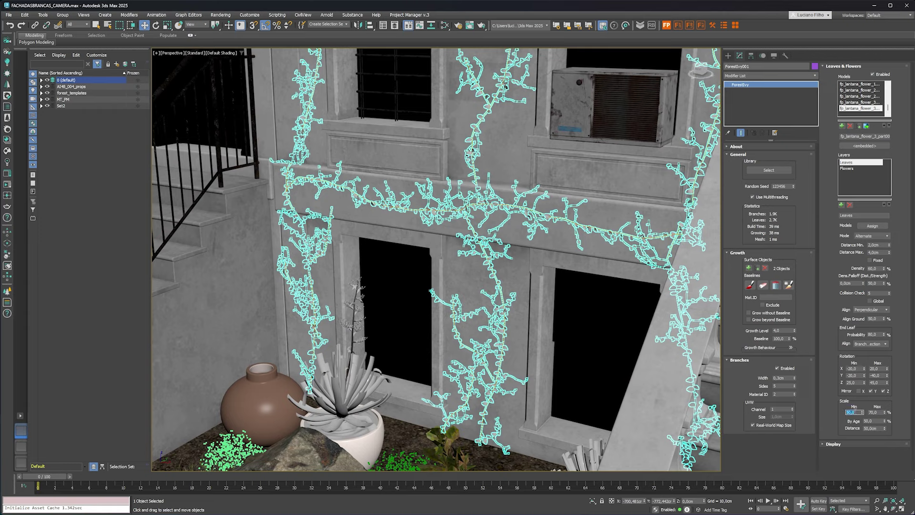
pyautogui.press('Tab')
pyautogui.write('130')
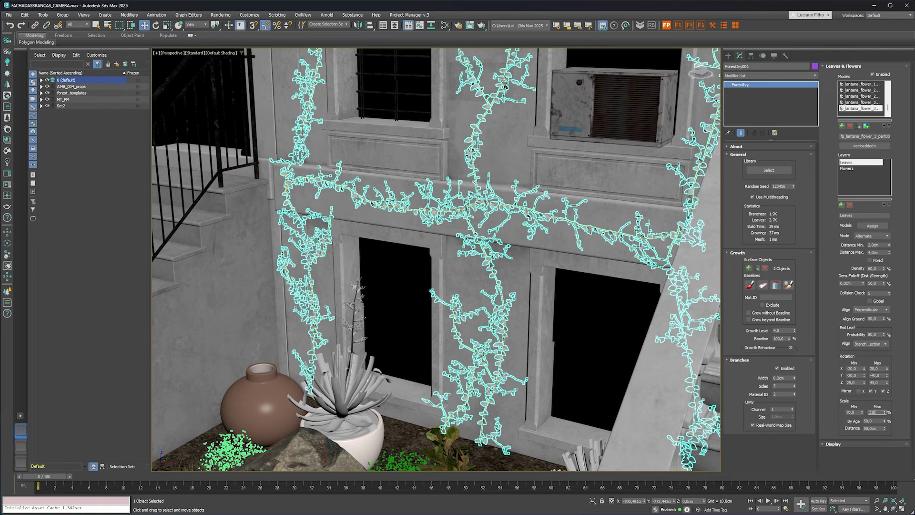
pyautogui.press('Return')
pyautogui.moveTo(505, 85); pyautogui.dragTo(462, 278, button='middle')
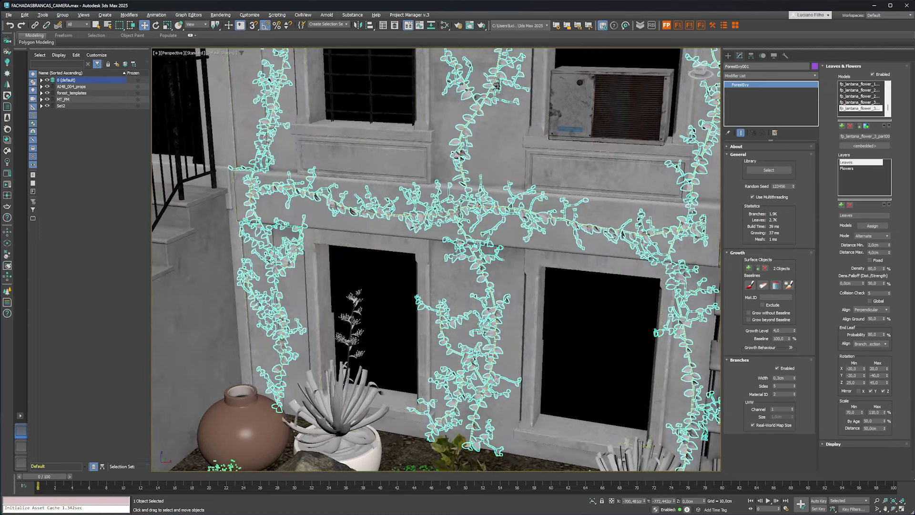
pyautogui.scroll(-1, 495, 266)
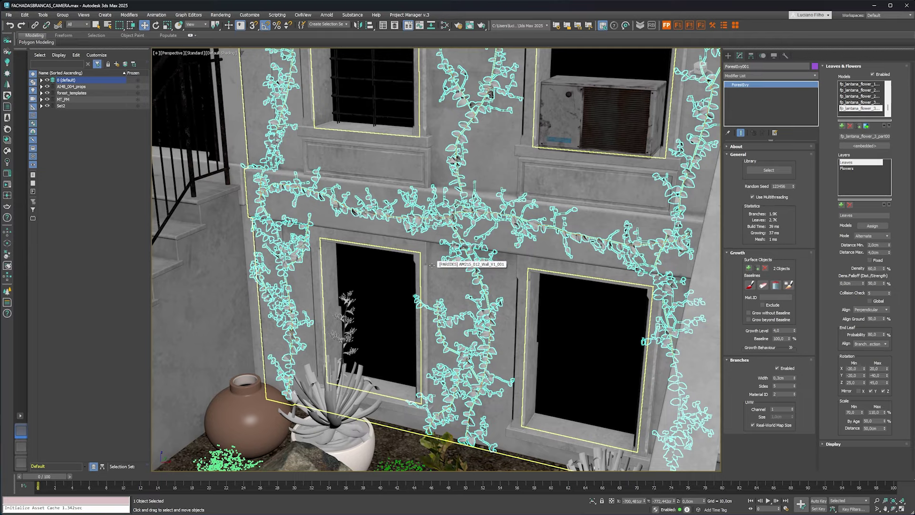
pyautogui.moveTo(435, 260); pyautogui.dragTo(462, 277, button='middle')
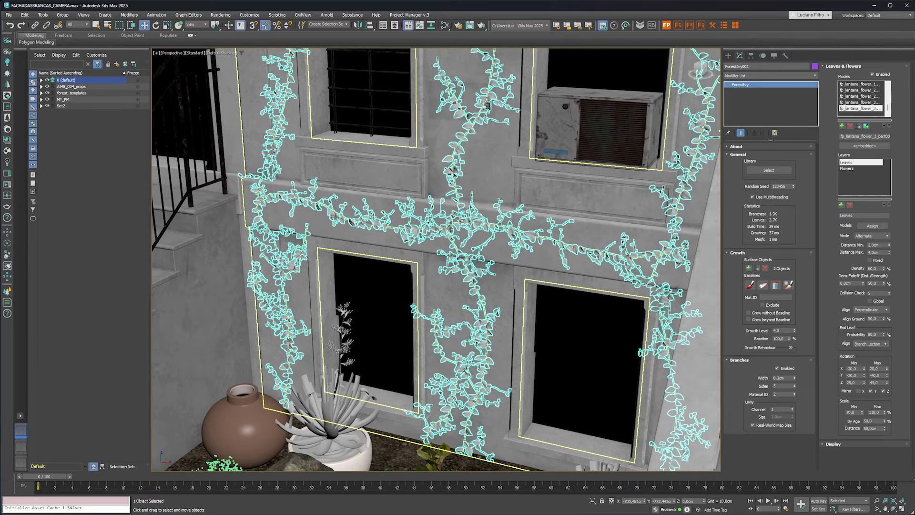
# Select the Flowers layer and set its density to 100
pyautogui.click(851, 169)
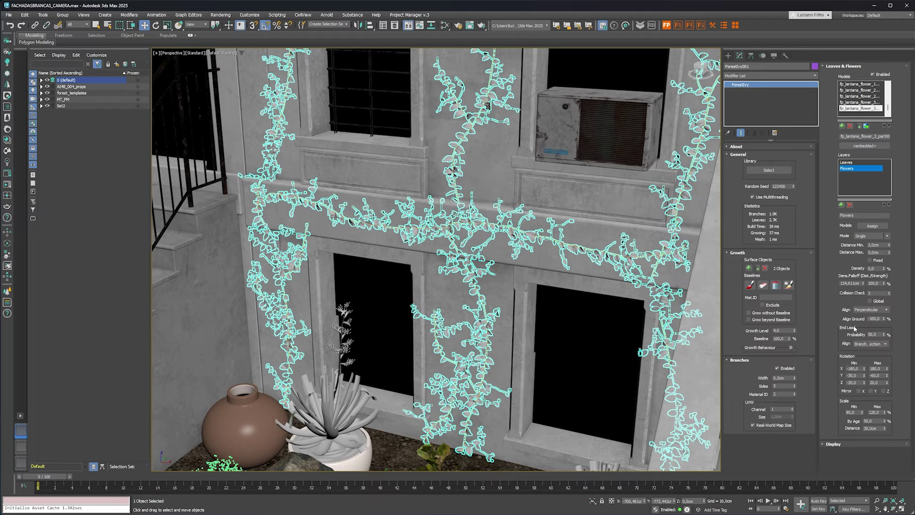
pyautogui.doubleClick(870, 268)
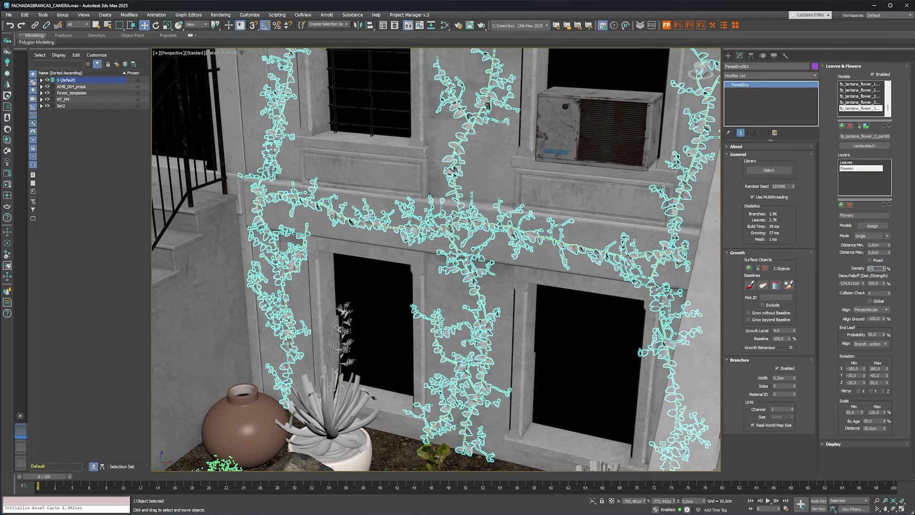
pyautogui.write('100')
pyautogui.press('Return')
pyautogui.scroll(2, 434, 187)
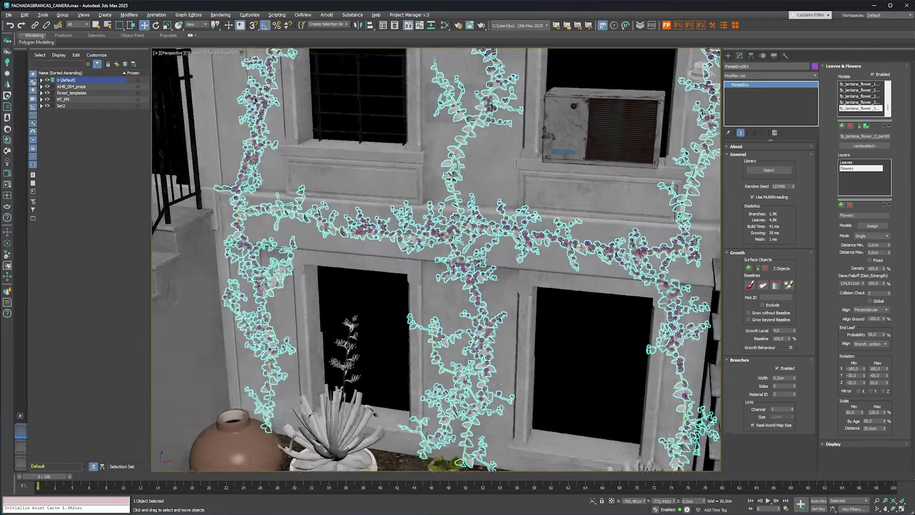
pyautogui.scroll(2, 433, 187)
pyautogui.scroll(3, 433, 187)
pyautogui.scroll(-5, 453, 244)
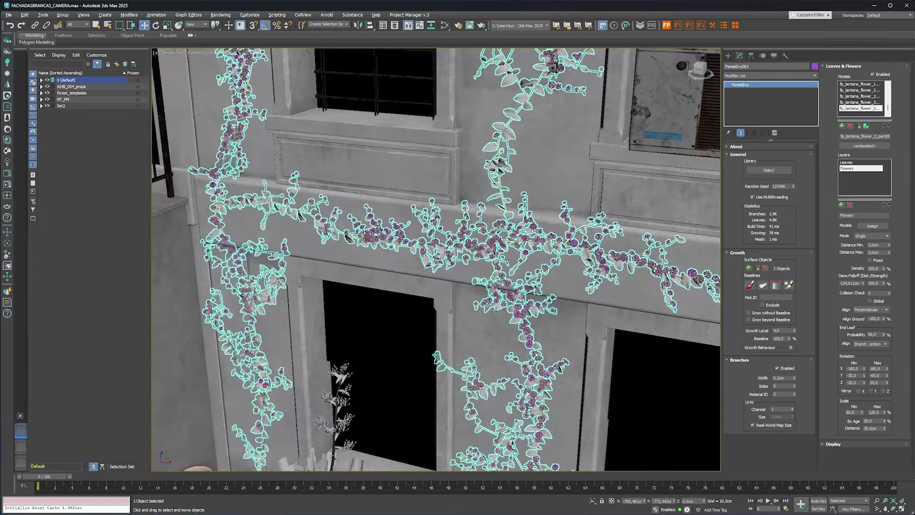
# Scale the flowers between 100% and 150%
pyautogui.keyDown('alt'); pyautogui.moveTo(453, 244); pyautogui.dragTo(457, 270, button='middle'); pyautogui.keyUp('alt')
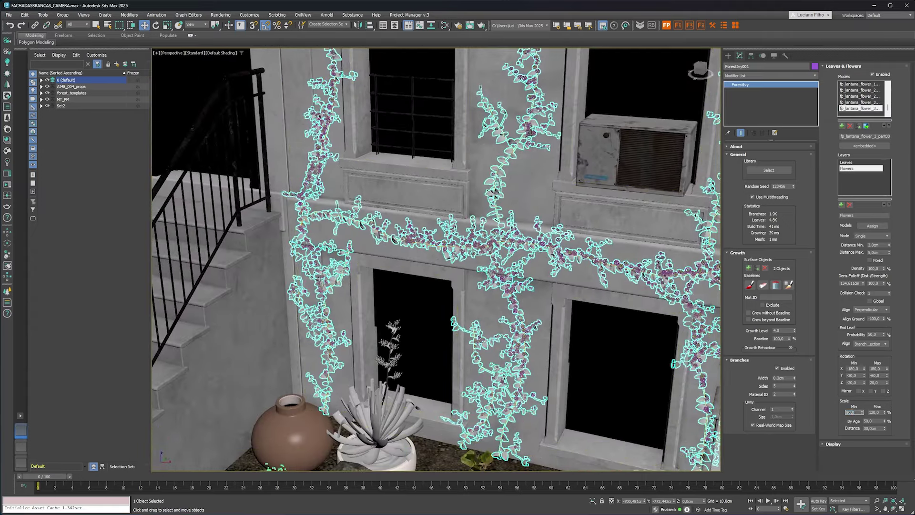
pyautogui.write('100')
pyautogui.press('Tab')
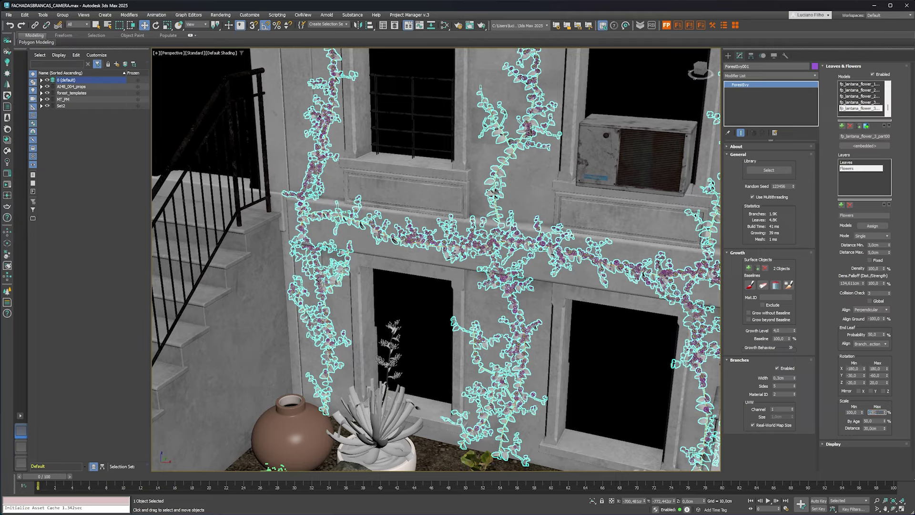
pyautogui.press('Return')
pyautogui.moveTo(524, 286)
pyautogui.keyDown('alt'); pyautogui.mouseDown(button='middle')
pyautogui.moveTo(582, 289)
pyautogui.moveTo(538, 304)
pyautogui.mouseUp(button='middle'); pyautogui.keyUp('alt')
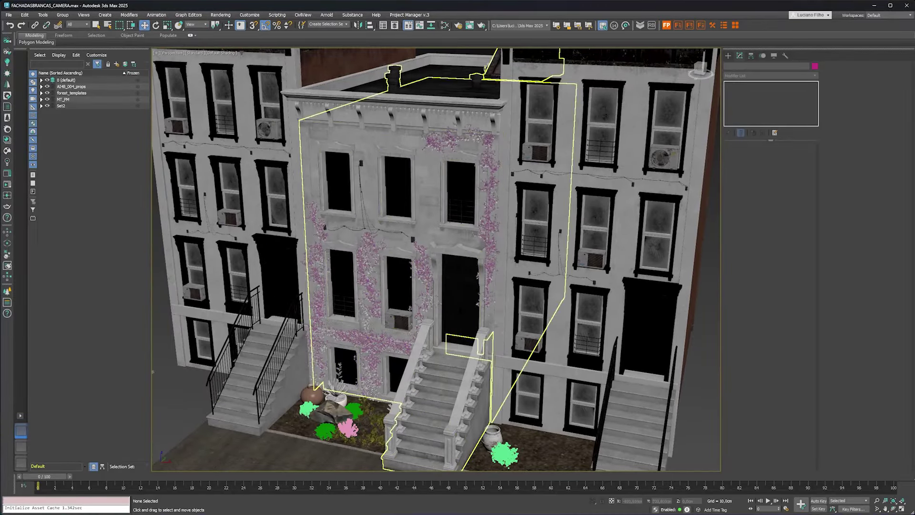
# Zoom to the whole facade and choose ForestIvy under Create > Itoo Software
pyautogui.scroll(-3, 410, 367)
pyautogui.scroll(5, 490, 65)
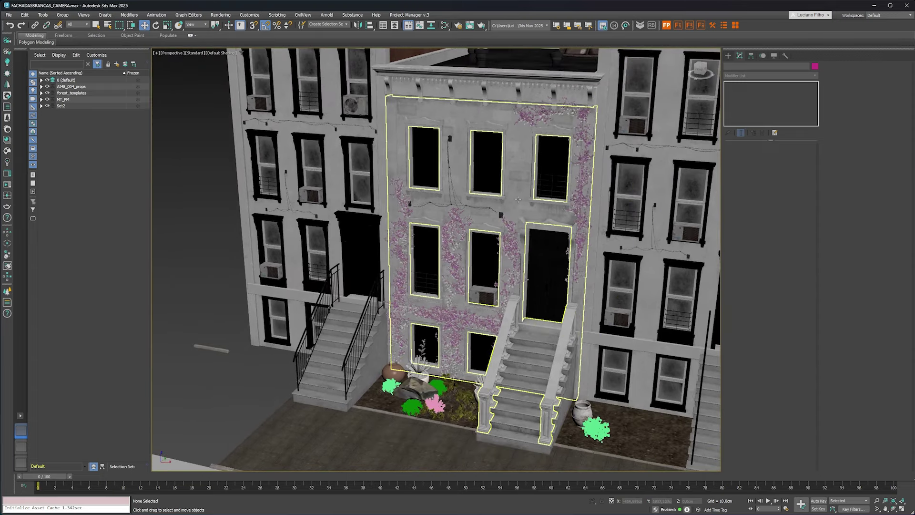
pyautogui.click(678, 26)
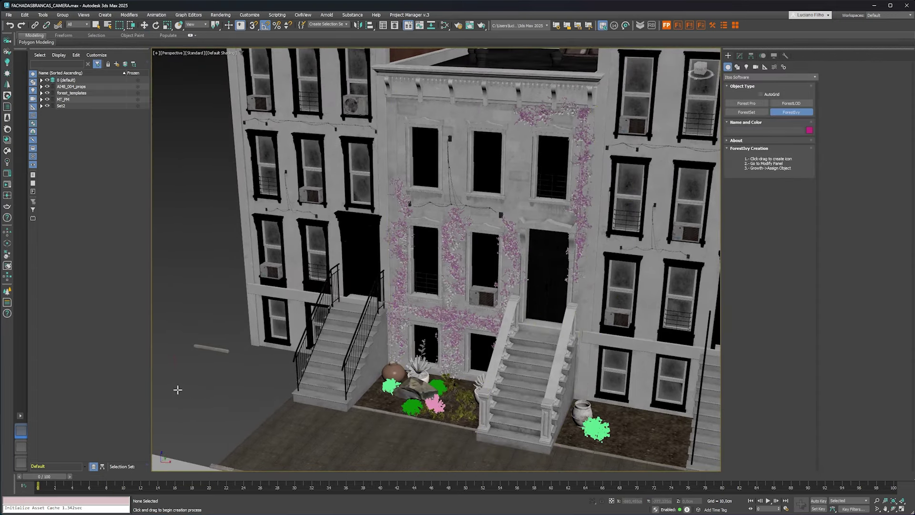
# Place ForestIvy002 and load the 'Common lantana - flowering pink and white' library preset
pyautogui.moveTo(177, 390); pyautogui.dragTo(214, 396)
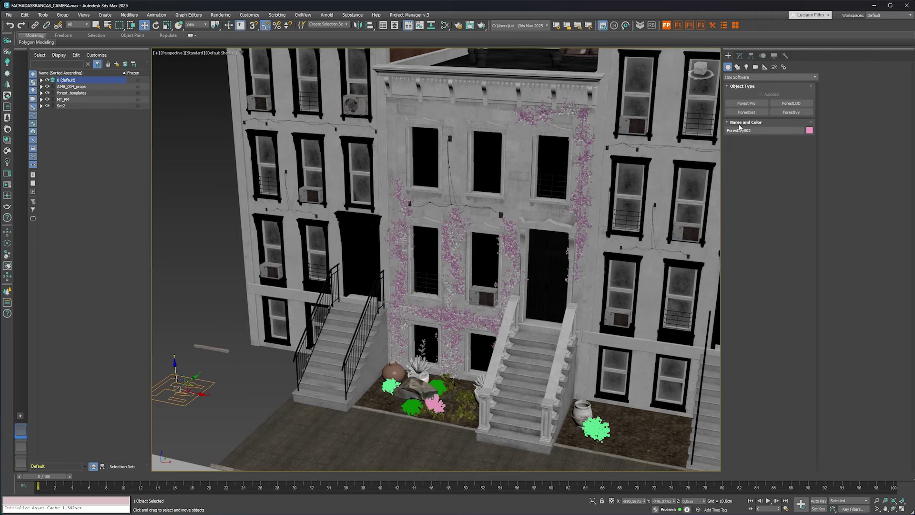
pyautogui.click(740, 55)
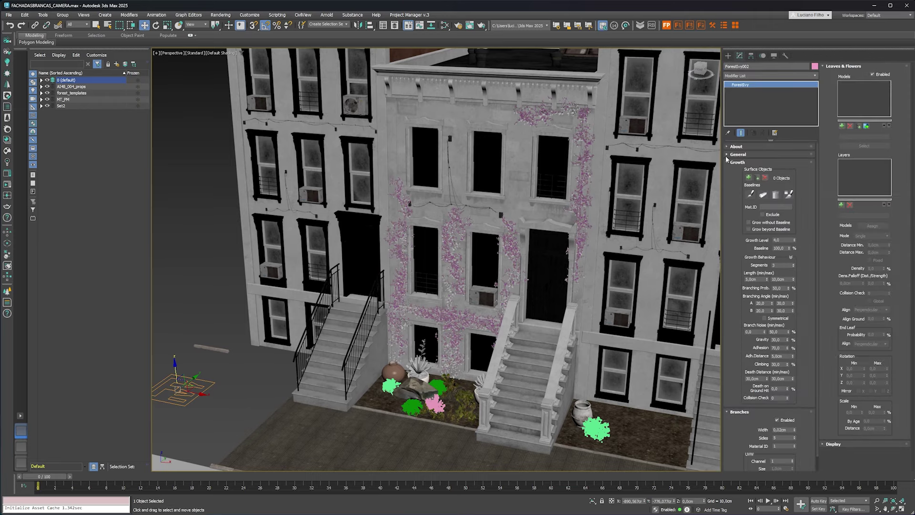
pyautogui.click(730, 155)
pyautogui.click(769, 170)
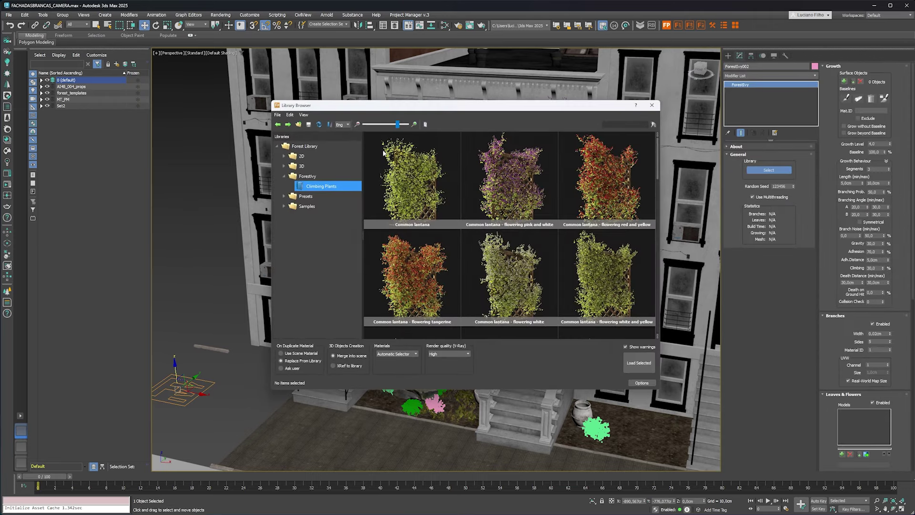
pyautogui.doubleClick(516, 158)
pyautogui.scroll(3, 562, 222)
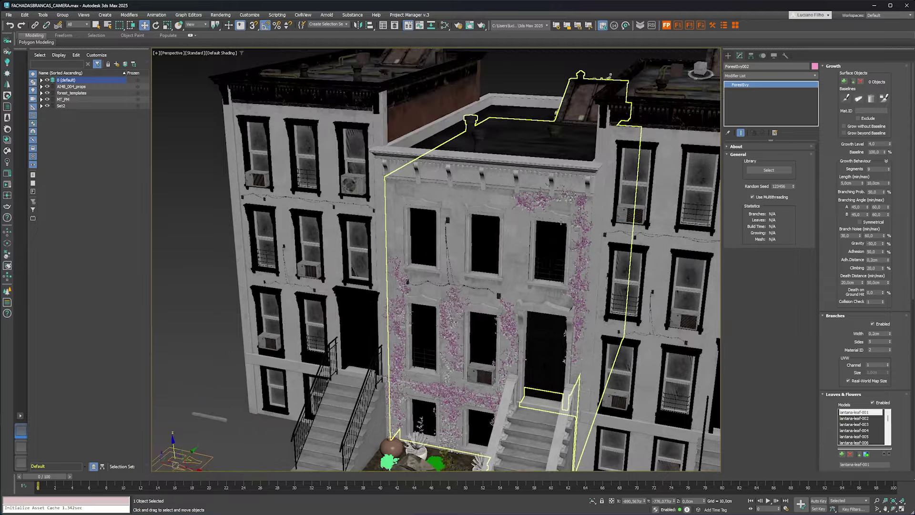
pyautogui.scroll(5, 562, 221)
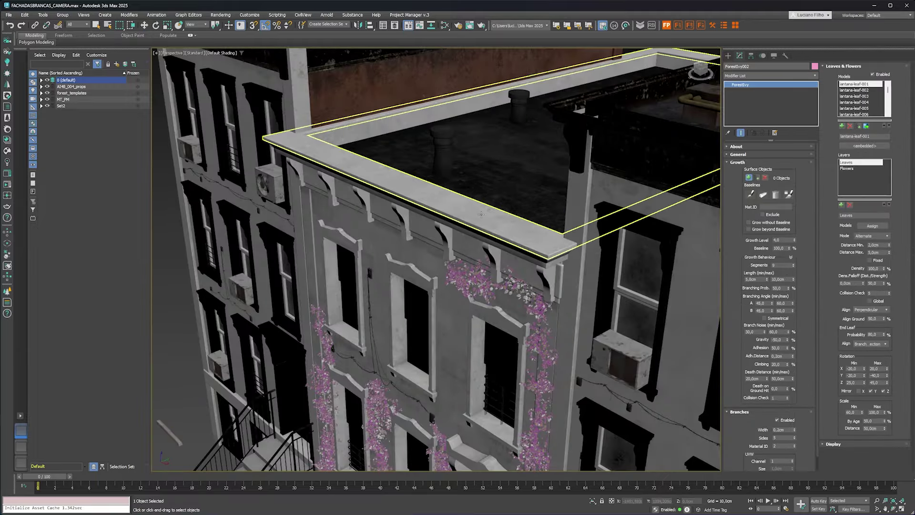
# Paint a growth baseline along the top of the roof cornice
pyautogui.keyDown('alt'); pyautogui.moveTo(515, 228); pyautogui.dragTo(484, 258, button='middle'); pyautogui.keyUp('alt')
pyautogui.click(751, 194)
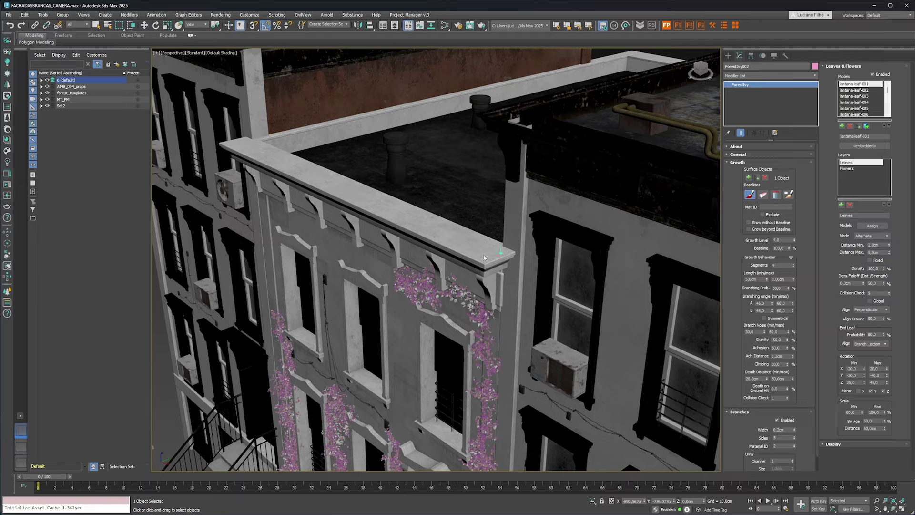
pyautogui.moveTo(483, 265); pyautogui.dragTo(218, 144)
pyautogui.keyDown('alt'); pyautogui.moveTo(218, 143); pyautogui.dragTo(267, 157, button='middle'); pyautogui.keyUp('alt')
pyautogui.keyDown('alt'); pyautogui.moveTo(309, 187); pyautogui.dragTo(405, 202, button='middle'); pyautogui.keyUp('alt')
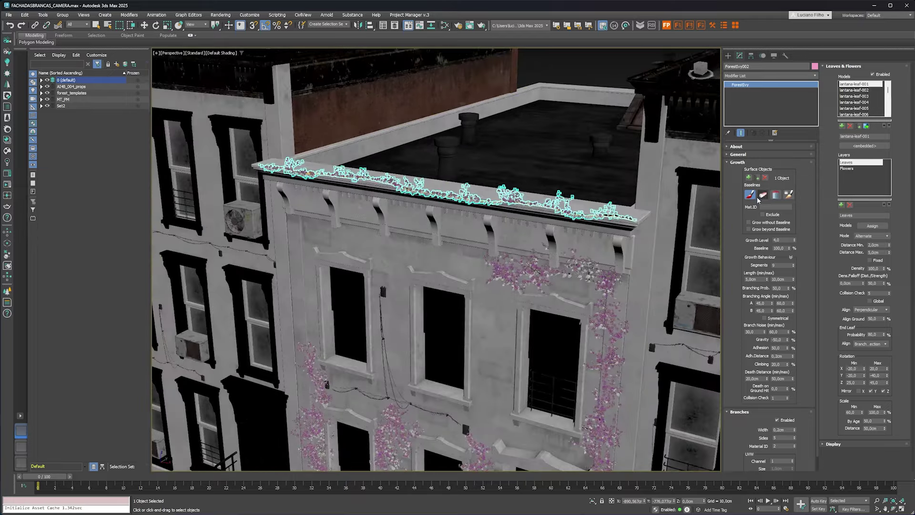
# Leave baseline painting and set the Growth Level to 8
pyautogui.click(768, 257)
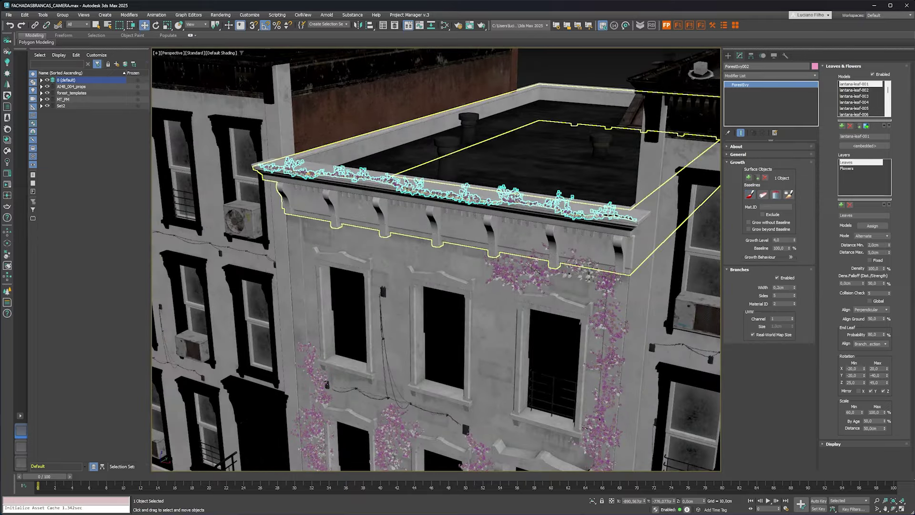
pyautogui.press('w')
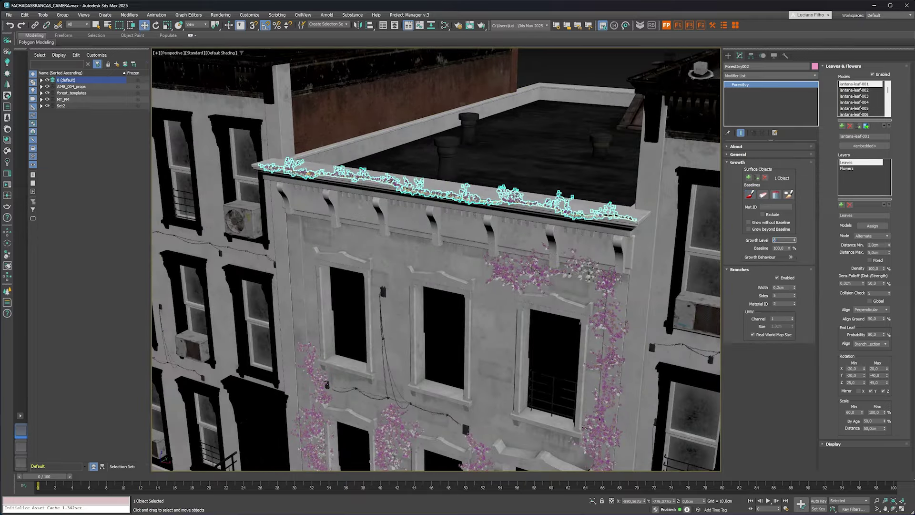
pyautogui.press('Return')
pyautogui.moveTo(429, 334)
pyautogui.keyDown('alt'); pyautogui.mouseDown(button='middle')
pyautogui.moveTo(458, 433)
pyautogui.moveTo(470, 240)
pyautogui.mouseUp(button='middle'); pyautogui.keyUp('alt')
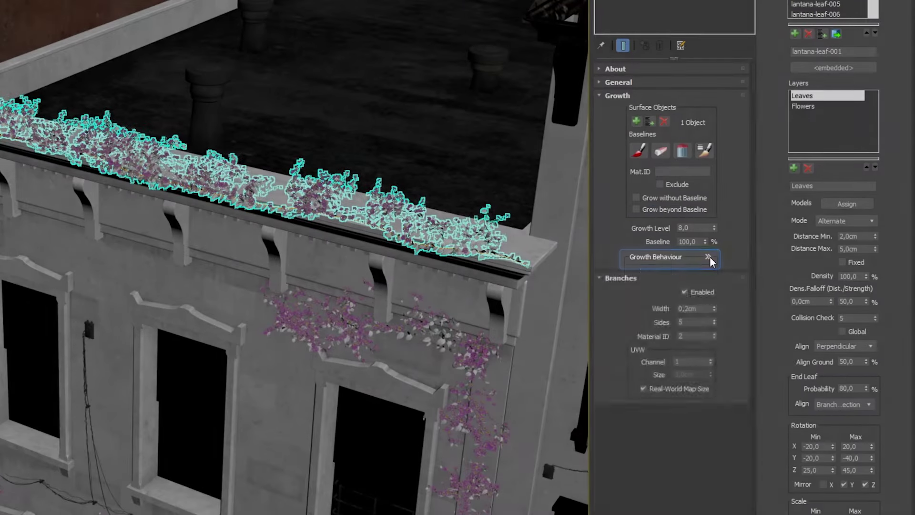
# Set the branch Length to 15 cm minimum and 30 cm maximum
pyautogui.click(710, 257)
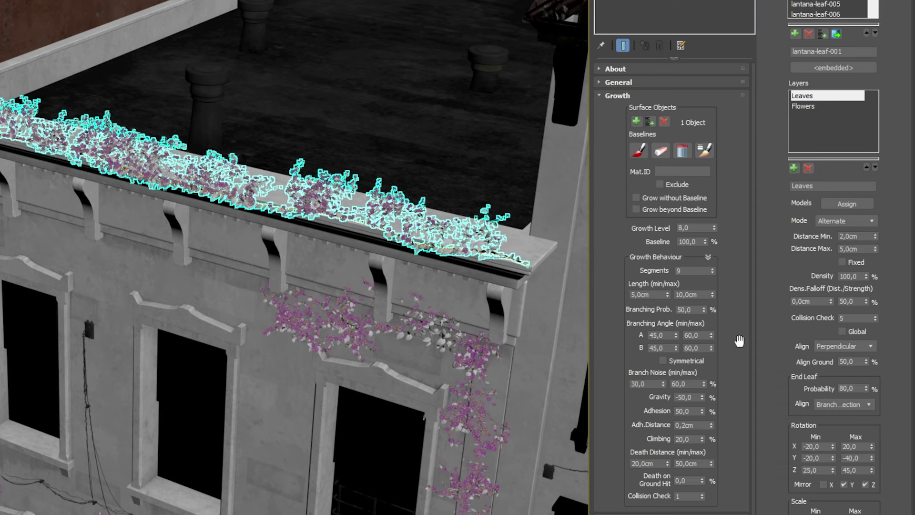
pyautogui.moveTo(630, 295); pyautogui.dragTo(652, 295)
pyautogui.press('Tab')
pyautogui.write('30')
pyautogui.press('Return')
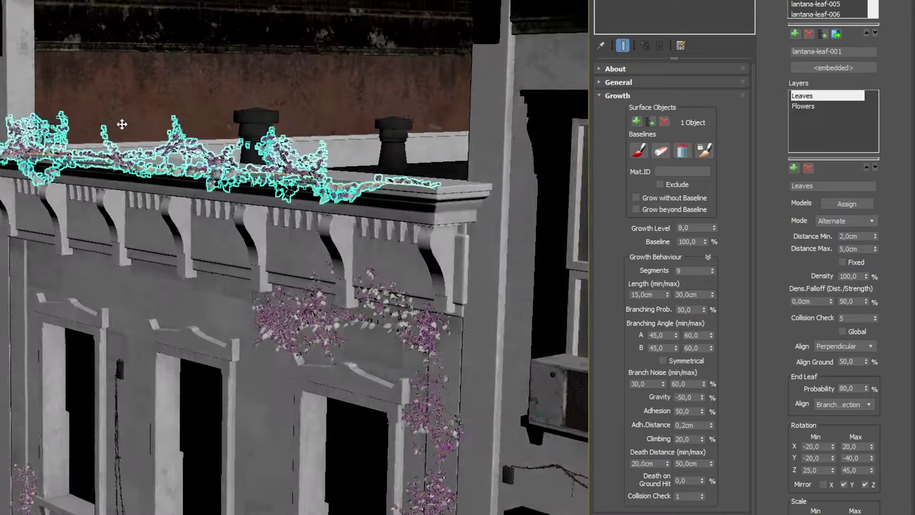
pyautogui.moveTo(122, 125)
pyautogui.keyDown('alt'); pyautogui.mouseDown(button='middle')
pyautogui.moveTo(169, 187)
pyautogui.moveTo(200, 205)
pyautogui.mouseUp(button='middle'); pyautogui.keyUp('alt')
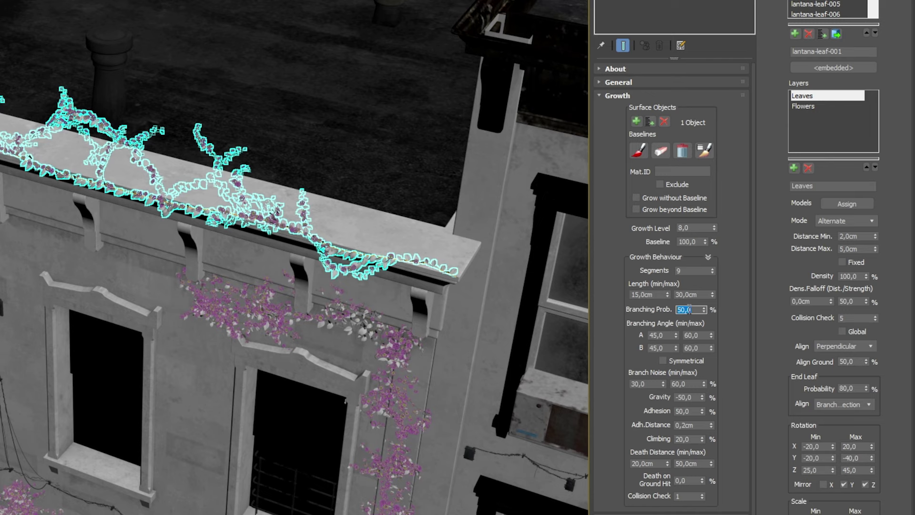
# Set Branching Prob. to 70 and try growth levels 12 and 15
pyautogui.write('70')
pyautogui.press('Return')
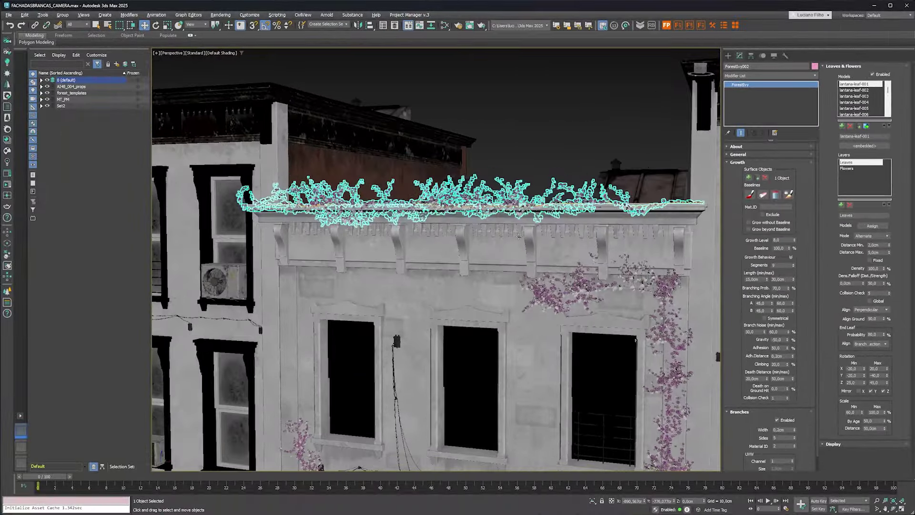
pyautogui.keyDown('alt'); pyautogui.moveTo(519, 236); pyautogui.dragTo(523, 236, button='middle'); pyautogui.keyUp('alt')
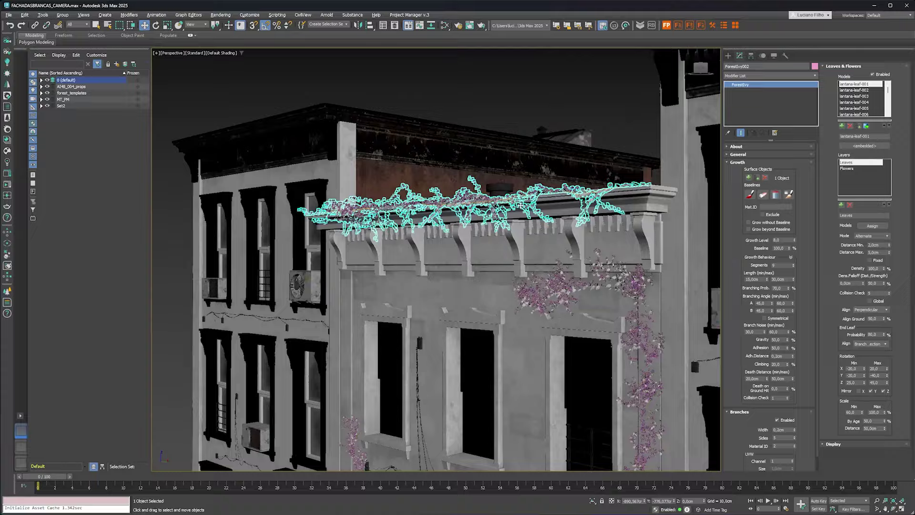
pyautogui.keyDown('alt'); pyautogui.moveTo(467, 215); pyautogui.dragTo(548, 219, button='middle'); pyautogui.keyUp('alt')
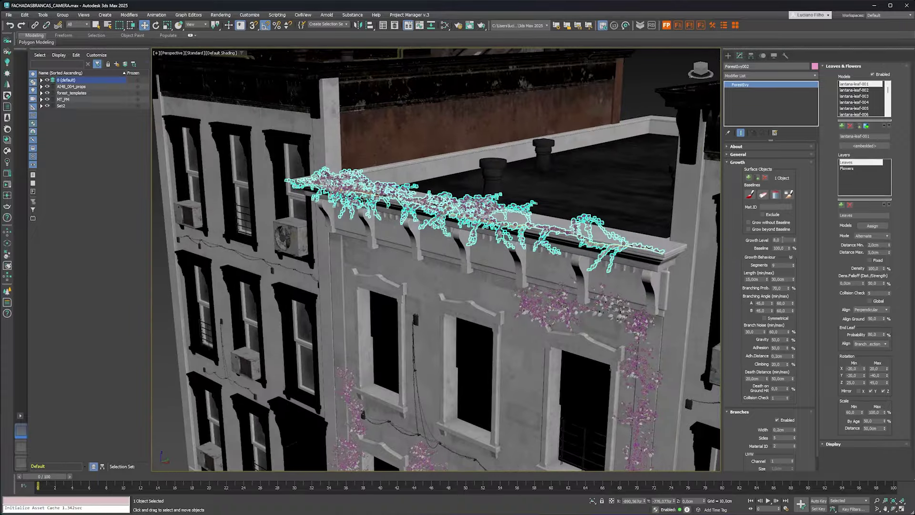
pyautogui.press('Return')
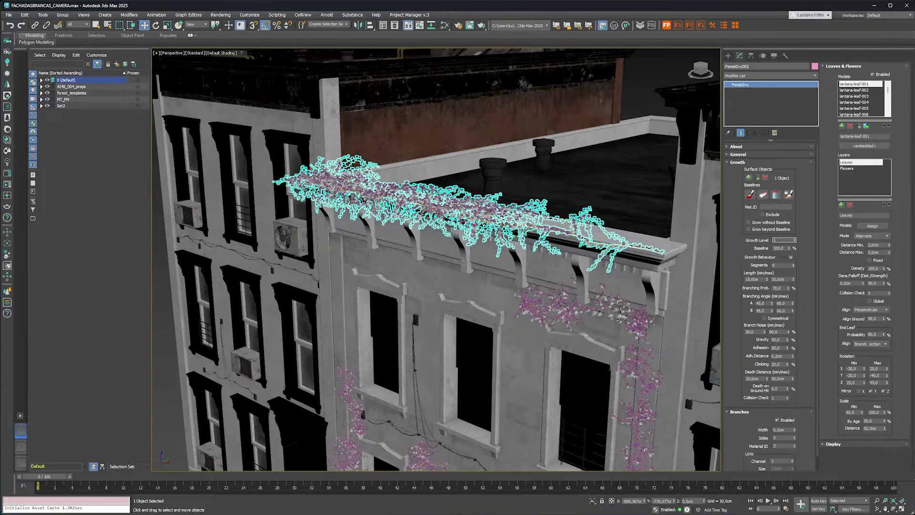
pyautogui.write('5')
pyautogui.press('Return')
pyautogui.keyDown('alt'); pyautogui.moveTo(443, 200); pyautogui.dragTo(396, 191, button='middle'); pyautogui.keyUp('alt')
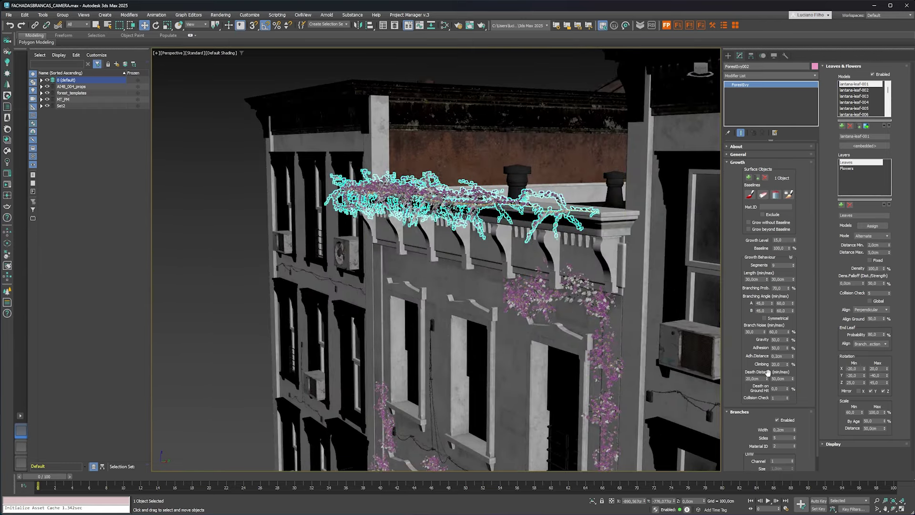
# Set the minimum Death Distance to 50 cm and lower the Growth Level to 10
pyautogui.click(752, 378)
pyautogui.write('0')
pyautogui.press('Tab')
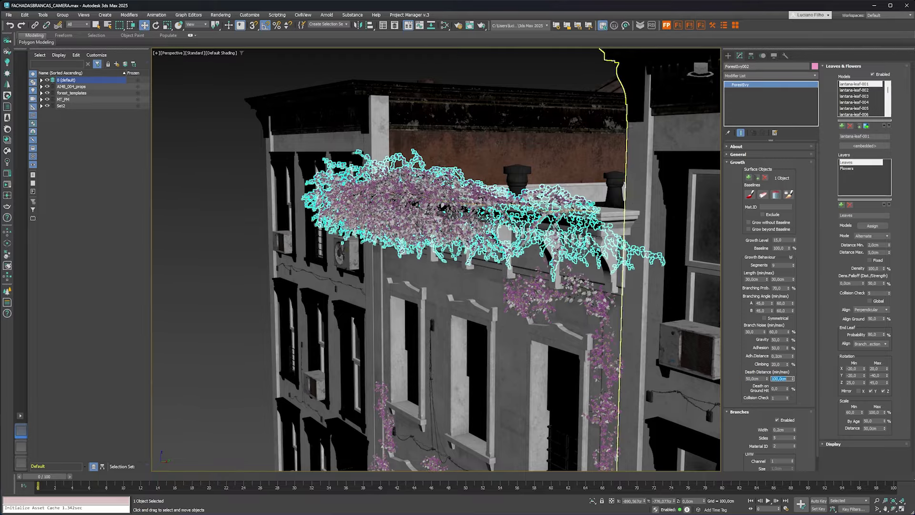
pyautogui.keyDown('alt'); pyautogui.moveTo(430, 262); pyautogui.dragTo(382, 267, button='middle'); pyautogui.keyUp('alt')
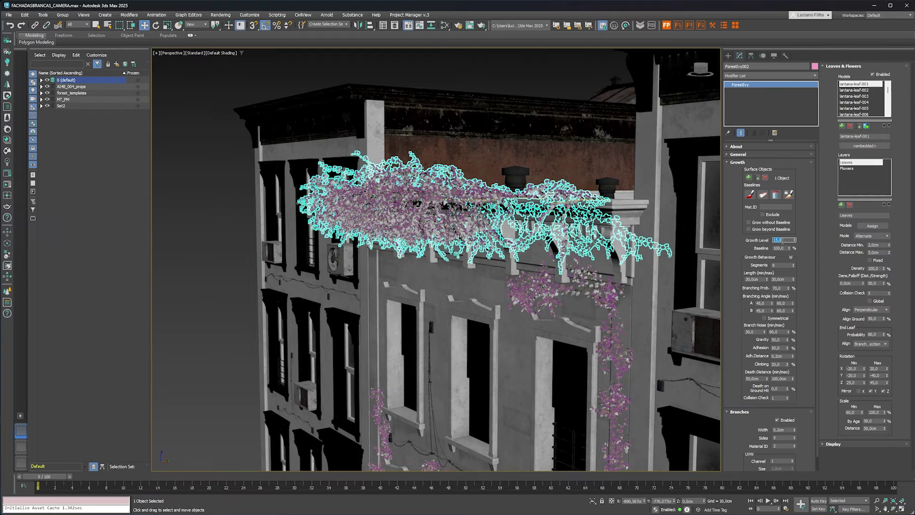
pyautogui.write('10')
pyautogui.press('Return')
pyautogui.keyDown('alt'); pyautogui.moveTo(429, 262); pyautogui.dragTo(381, 267, button='middle'); pyautogui.keyUp('alt')
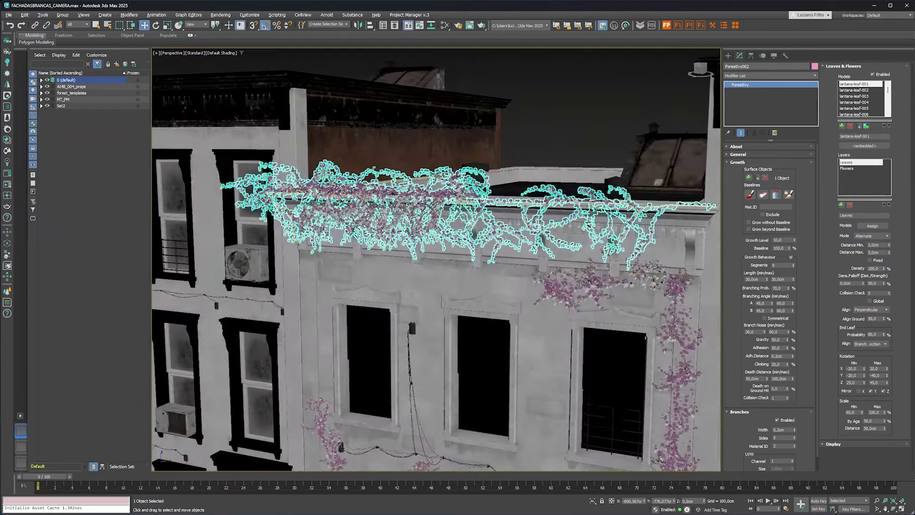
# View the facade through CoronaCamera001 and isolate the lower-facade ivy ForestIvy001
pyautogui.press('c')
pyautogui.doubleClick(435, 210)
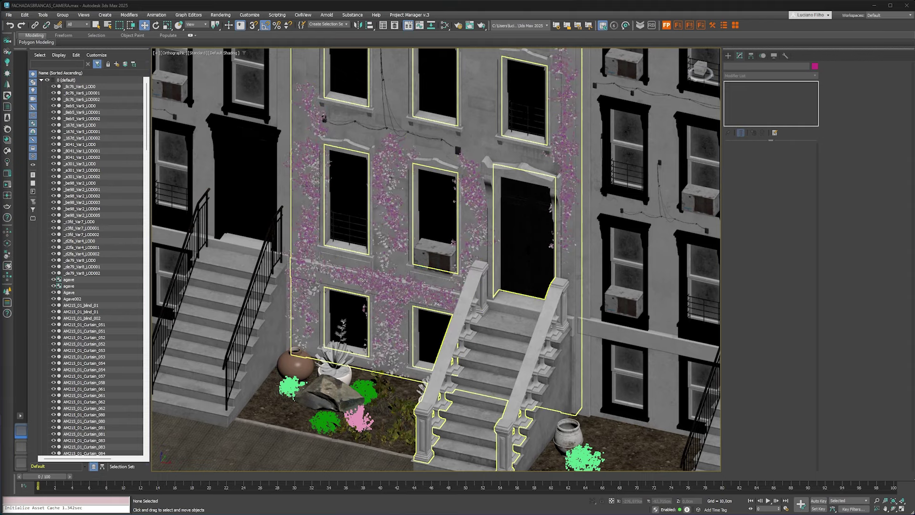
pyautogui.click(364, 280)
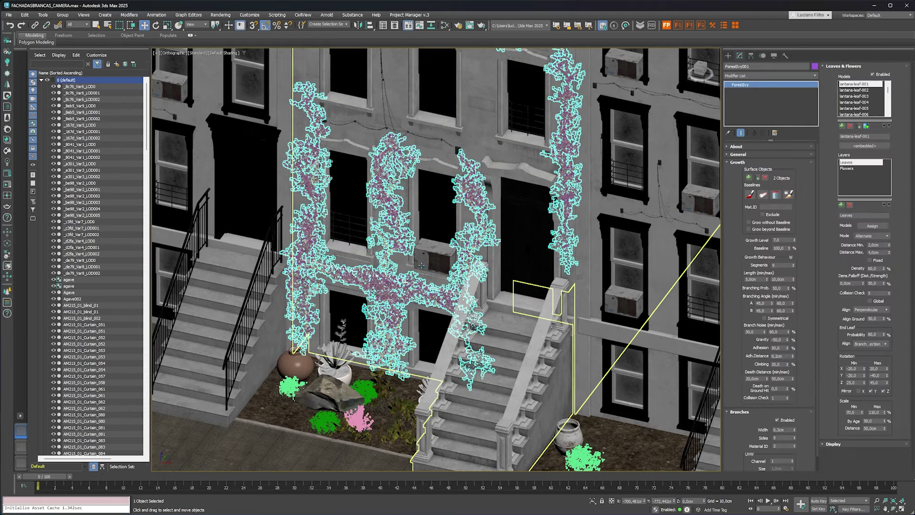
pyautogui.hotkey('alt', 'q')
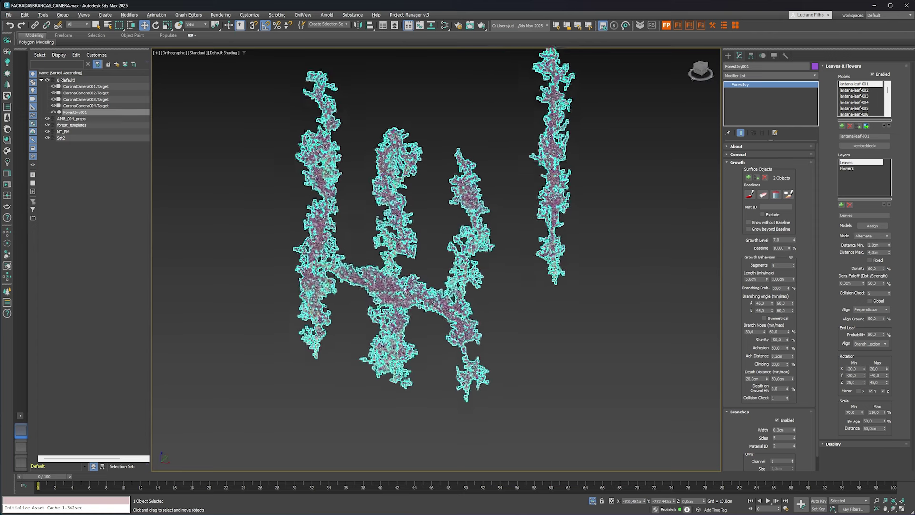
# Deselect the ivy and exit isolation to bring back the rest of the scene
pyautogui.click(354, 351)
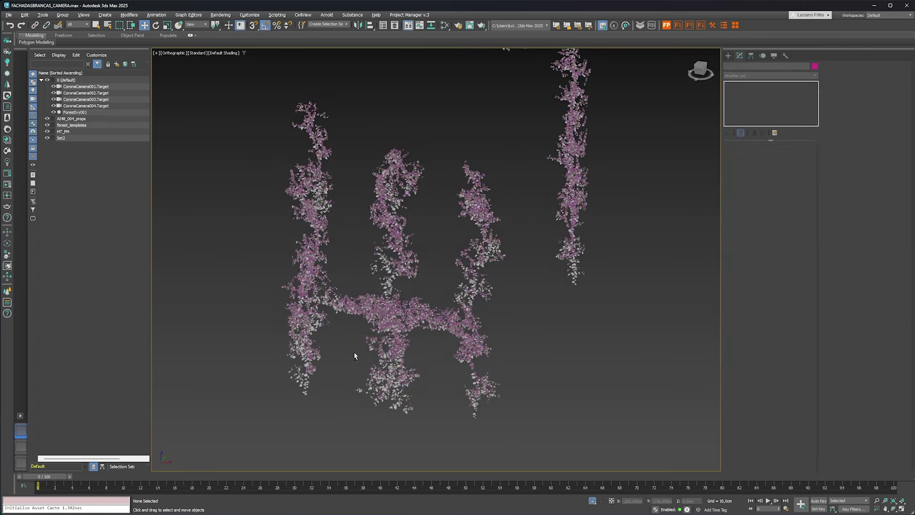
pyautogui.moveTo(353, 351); pyautogui.dragTo(435, 327, button='middle')
pyautogui.hotkey('alt', 'q')
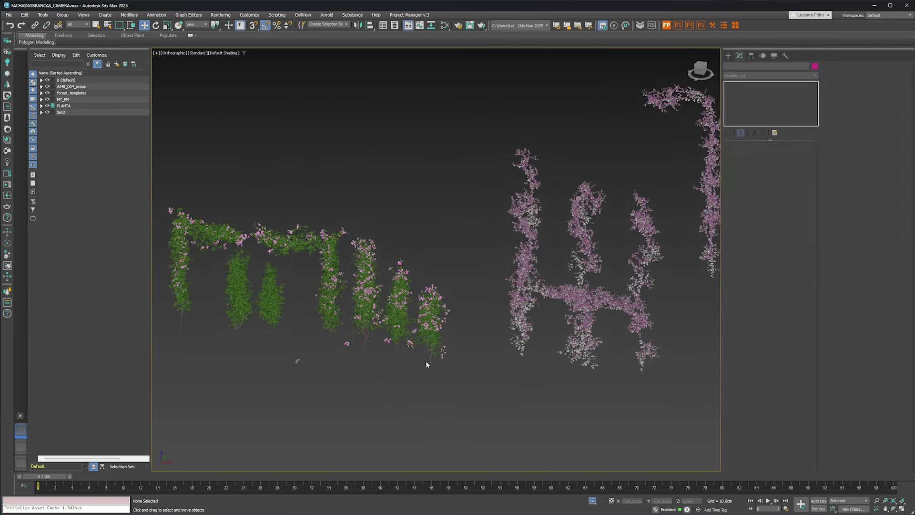
pyautogui.keyDown('alt'); pyautogui.moveTo(392, 372); pyautogui.dragTo(338, 341, button='middle'); pyautogui.keyUp('alt')
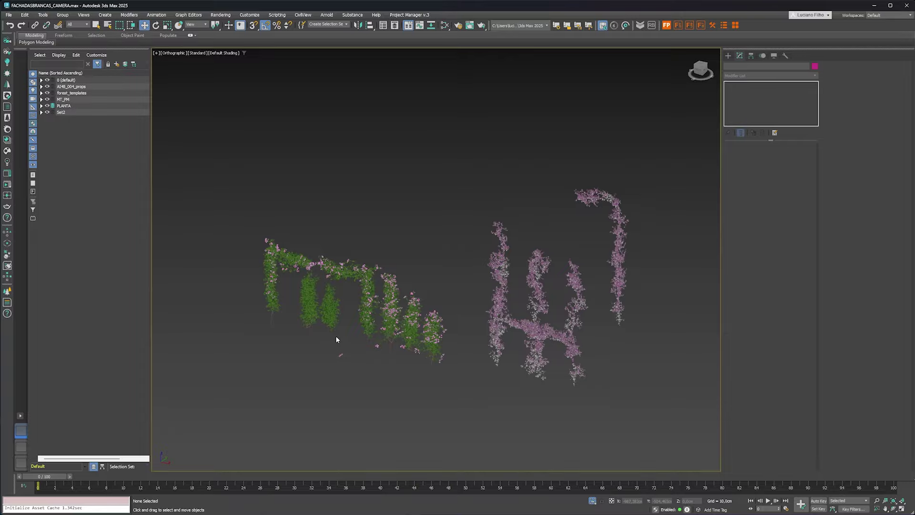
pyautogui.scroll(3, 352, 361)
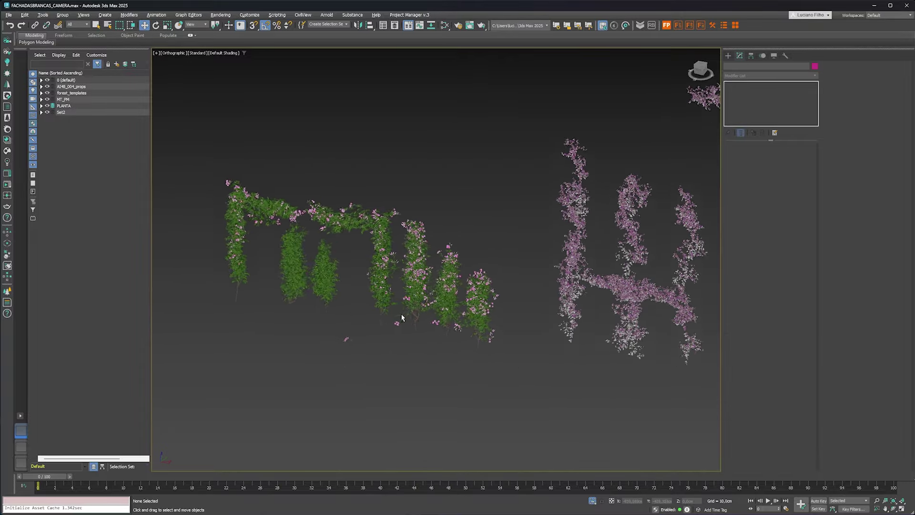
pyautogui.scroll(2, 402, 318)
pyautogui.scroll(4, 419, 305)
# Inspect the central hanging plant's individual leaf and flower pieces at Element level
pyautogui.click(473, 336)
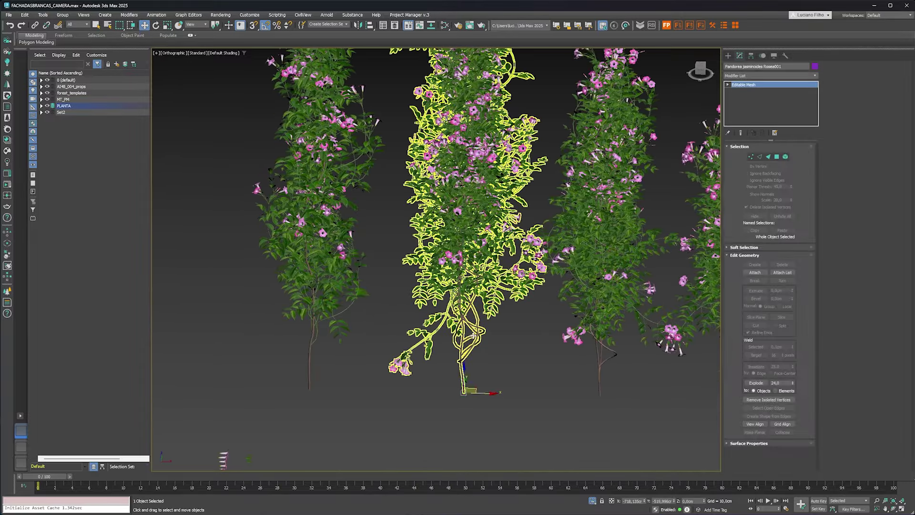
pyautogui.click(786, 157)
pyautogui.scroll(4, 409, 339)
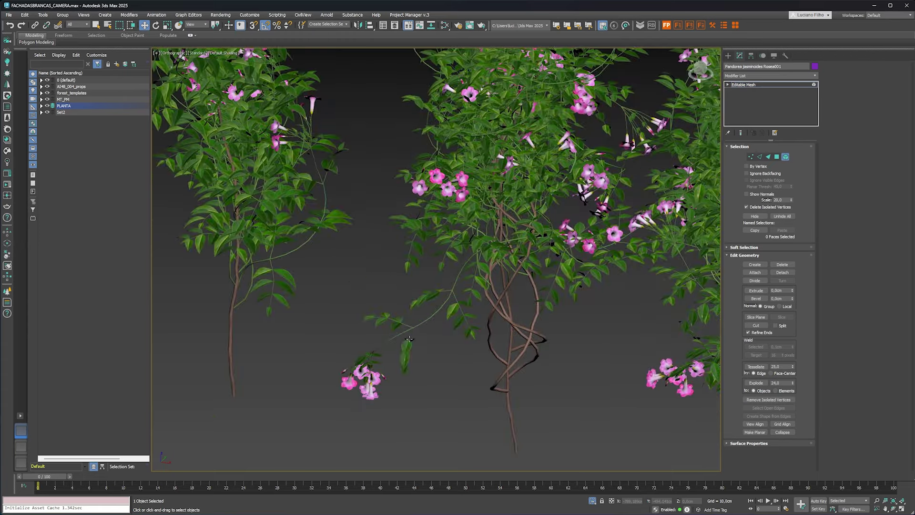
pyautogui.click(408, 339)
pyautogui.click(369, 391)
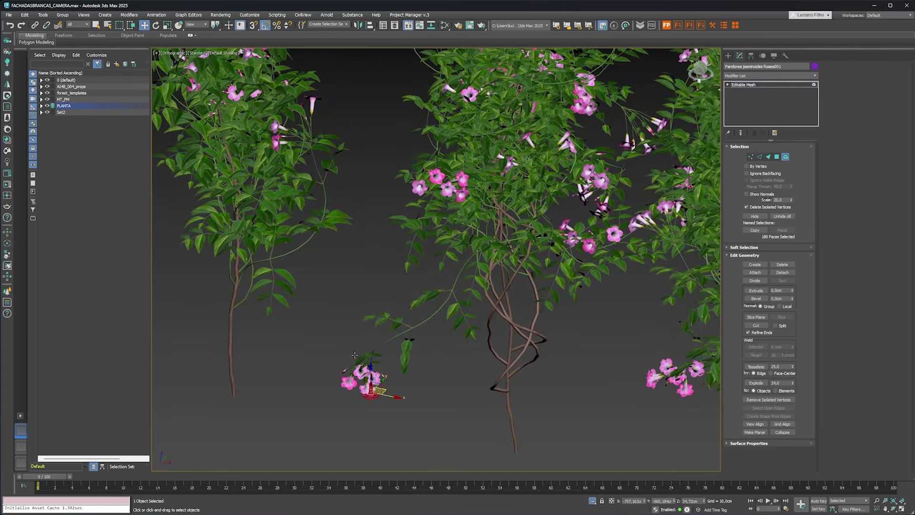
pyautogui.click(786, 156)
pyautogui.scroll(-3, 302, 347)
pyautogui.scroll(-3, 305, 355)
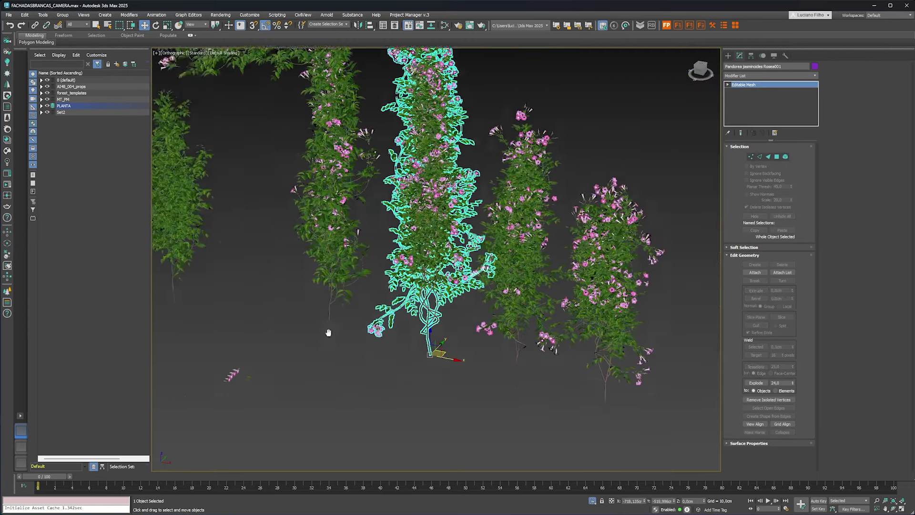
# Marquee-select the small flower and leaf models and isolate them
pyautogui.moveTo(309, 370); pyautogui.dragTo(253, 329)
pyautogui.hotkey('alt', 'q')
pyautogui.scroll(3, 267, 350)
# Orbit out from the flower models to bring the green hanging plants into view
pyautogui.scroll(3, 270, 316)
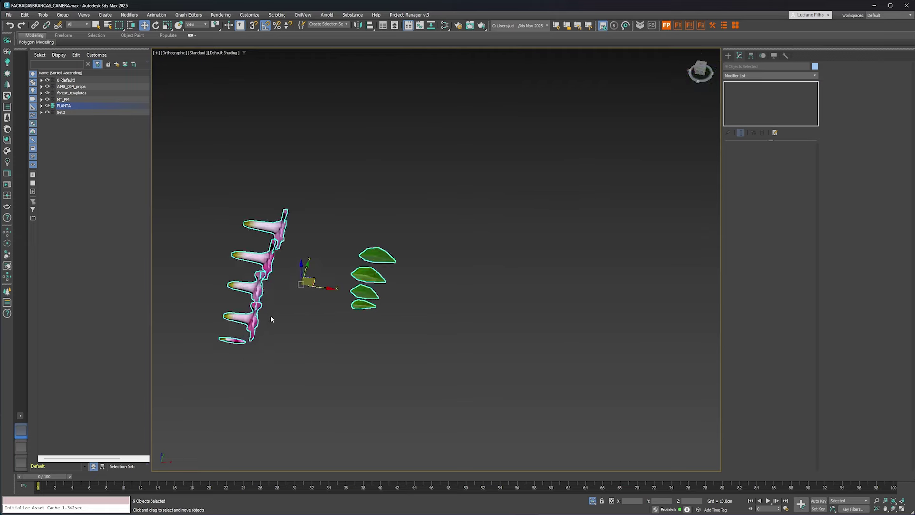
pyautogui.scroll(2, 251, 313)
pyautogui.scroll(-3, 253, 314)
pyautogui.moveTo(265, 319)
pyautogui.keyDown('alt'); pyautogui.mouseDown(button='middle')
pyautogui.moveTo(324, 339)
pyautogui.moveTo(340, 333)
pyautogui.moveTo(394, 375)
pyautogui.mouseUp(button='middle'); pyautogui.keyUp('alt')
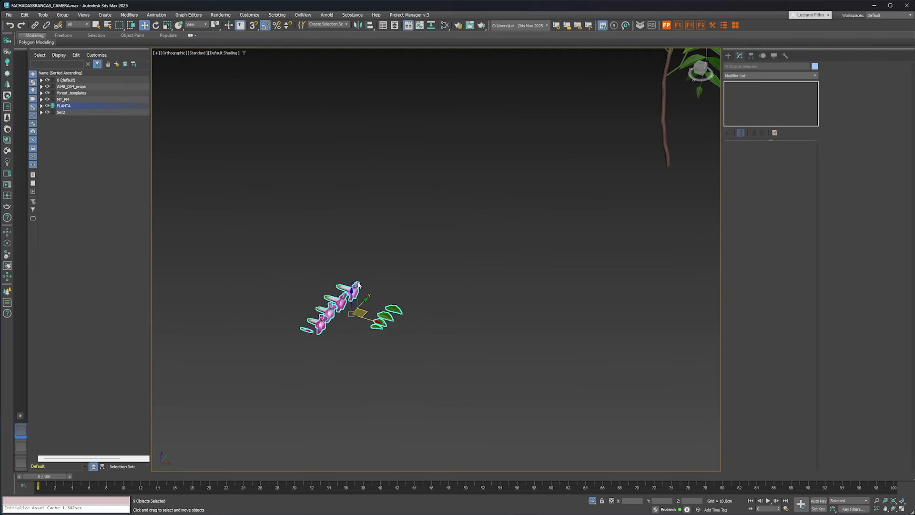
pyautogui.scroll(-3, 359, 285)
pyautogui.keyDown('alt'); pyautogui.moveTo(359, 285); pyautogui.dragTo(624, 336, button='middle'); pyautogui.keyUp('alt')
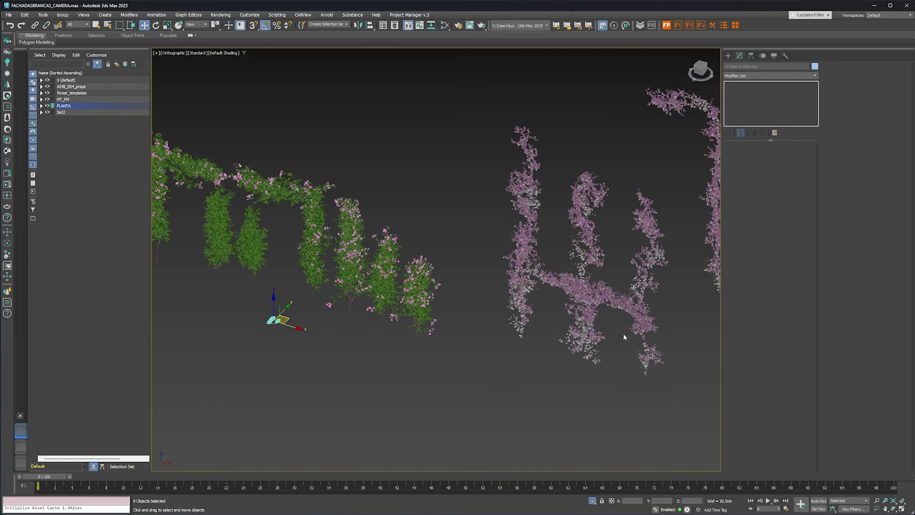
pyautogui.keyDown('alt'); pyautogui.moveTo(533, 336); pyautogui.dragTo(510, 359, button='middle'); pyautogui.keyUp('alt')
pyautogui.click(367, 356)
pyautogui.scroll(5, 306, 300)
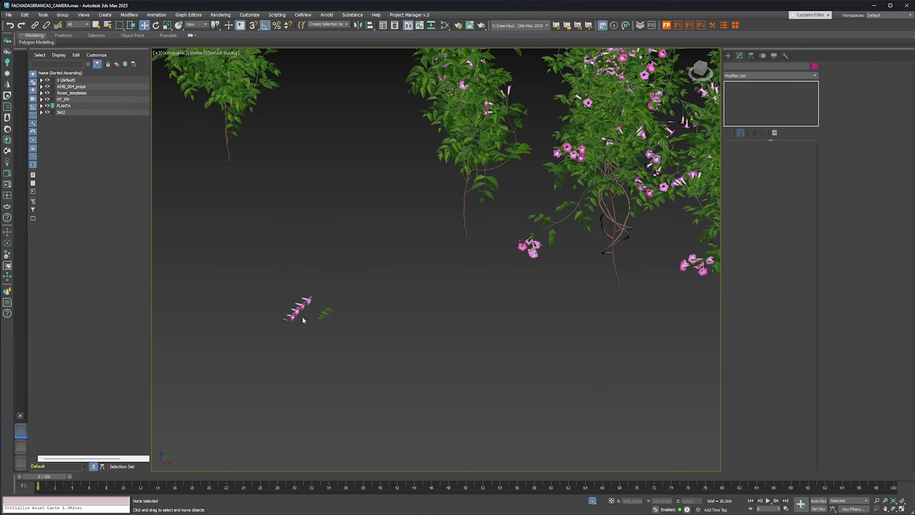
pyautogui.moveTo(374, 304)
pyautogui.keyDown('alt'); pyautogui.mouseDown(button='middle')
pyautogui.moveTo(385, 305)
pyautogui.moveTo(337, 334)
pyautogui.mouseUp(button='middle'); pyautogui.keyUp('alt')
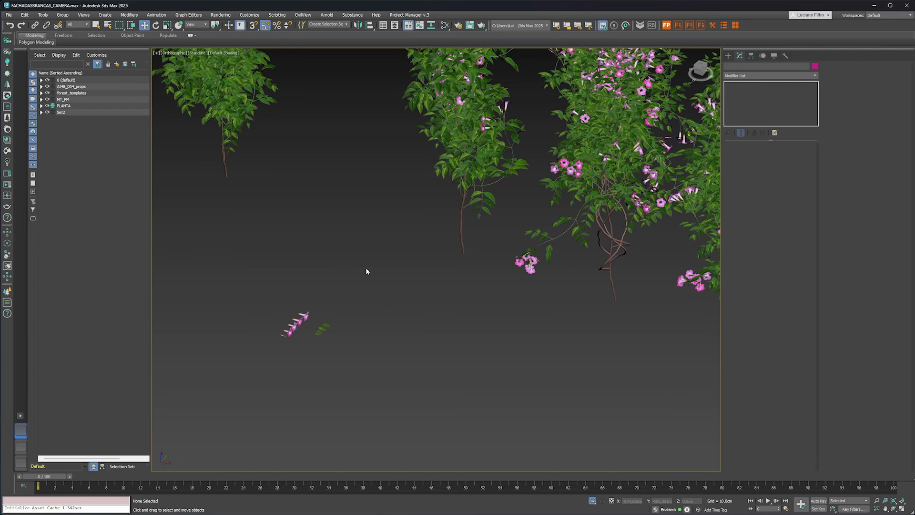
pyautogui.scroll(-5, 366, 271)
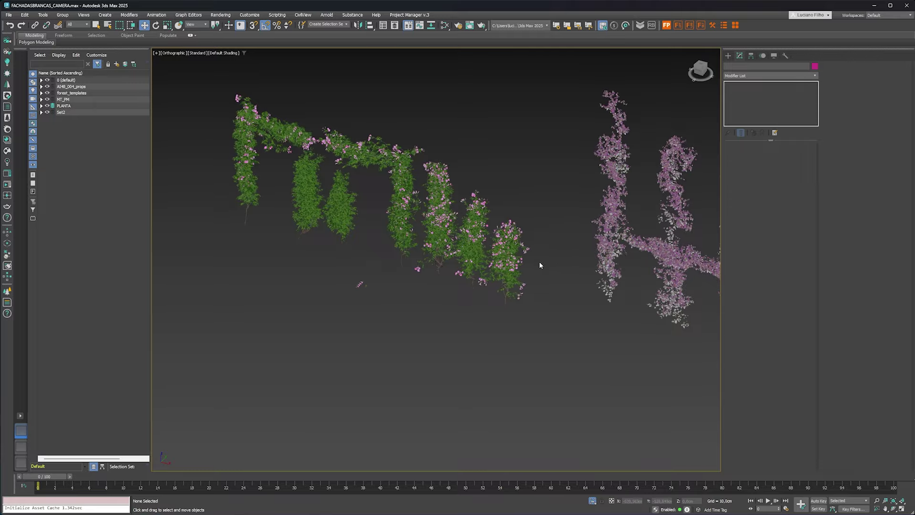
# Select and hide the seven PLANTA hanging plants, viewing the remaining models from Top
pyautogui.moveTo(278, 115); pyautogui.dragTo(219, 101)
pyautogui.keyDown('alt'); pyautogui.moveTo(248, 143); pyautogui.dragTo(318, 212, button='middle'); pyautogui.keyUp('alt')
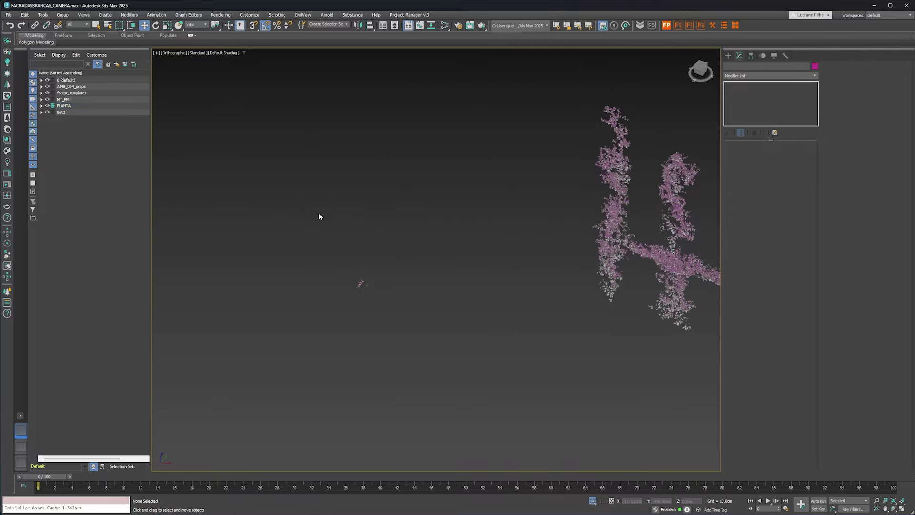
pyautogui.press('t')
pyautogui.scroll(-3, 355, 269)
pyautogui.scroll(-2, 395, 288)
pyautogui.click(494, 271)
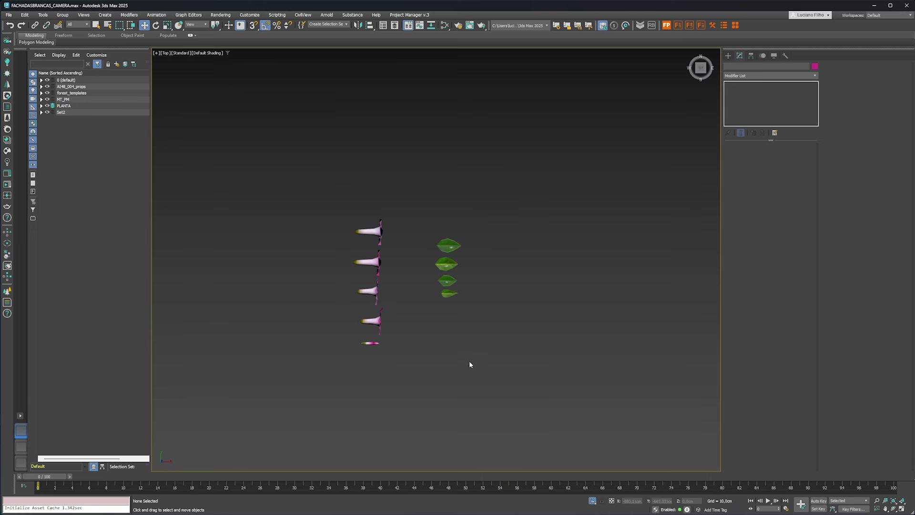
pyautogui.click(363, 233)
pyautogui.scroll(5, 355, 246)
pyautogui.scroll(5, 353, 248)
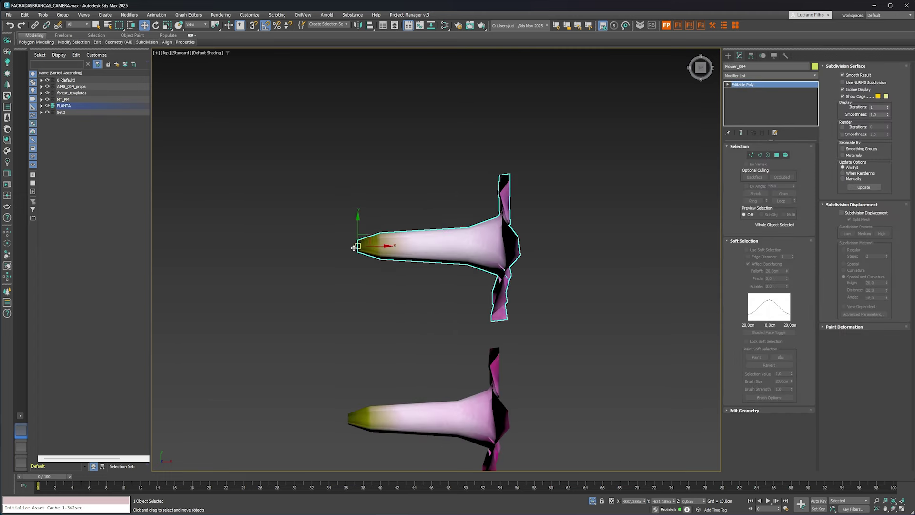
pyautogui.keyDown('alt'); pyautogui.moveTo(378, 288); pyautogui.dragTo(380, 288, button='middle'); pyautogui.keyUp('alt')
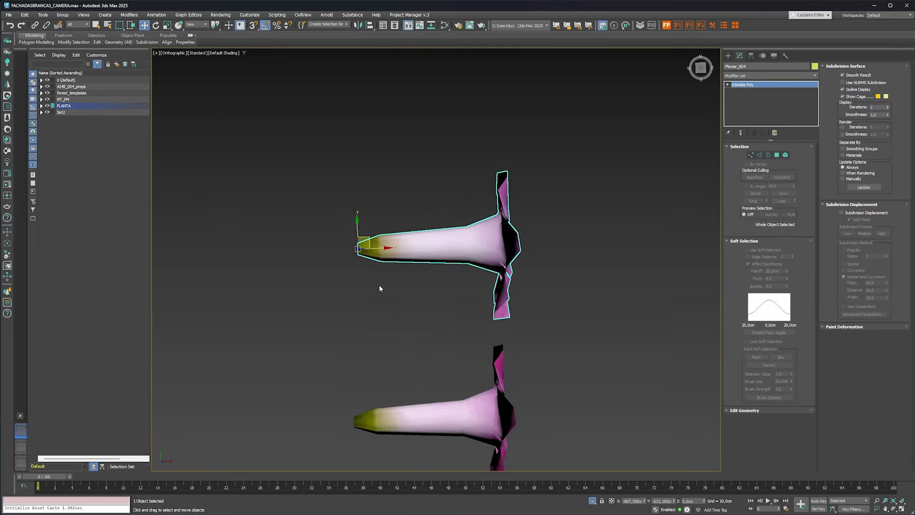
pyautogui.scroll(-5, 380, 288)
pyautogui.click(380, 339)
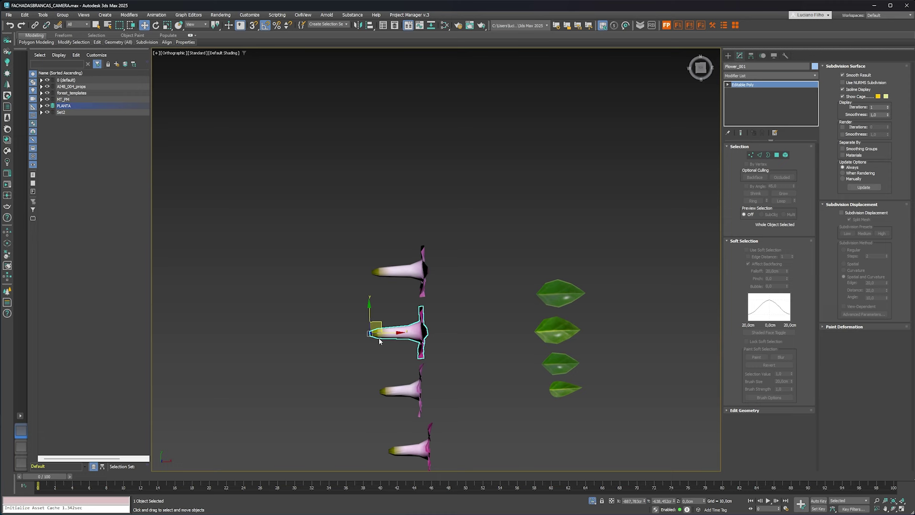
pyautogui.click(401, 389)
pyautogui.press('t')
pyautogui.press('z')
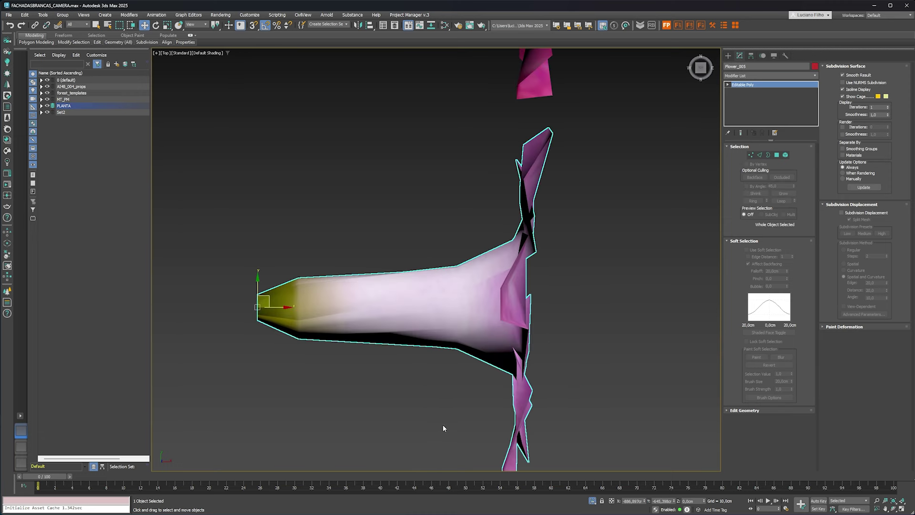
pyautogui.scroll(-5, 448, 400)
pyautogui.scroll(-3, 454, 353)
pyautogui.scroll(2, 465, 335)
pyautogui.scroll(-1, 465, 335)
pyautogui.moveTo(465, 335); pyautogui.dragTo(416, 342, button='middle')
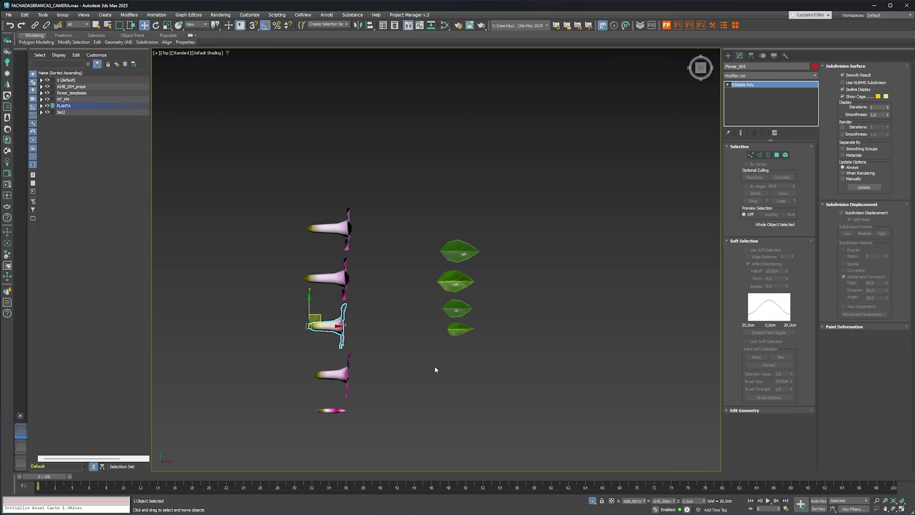
pyautogui.click(417, 262)
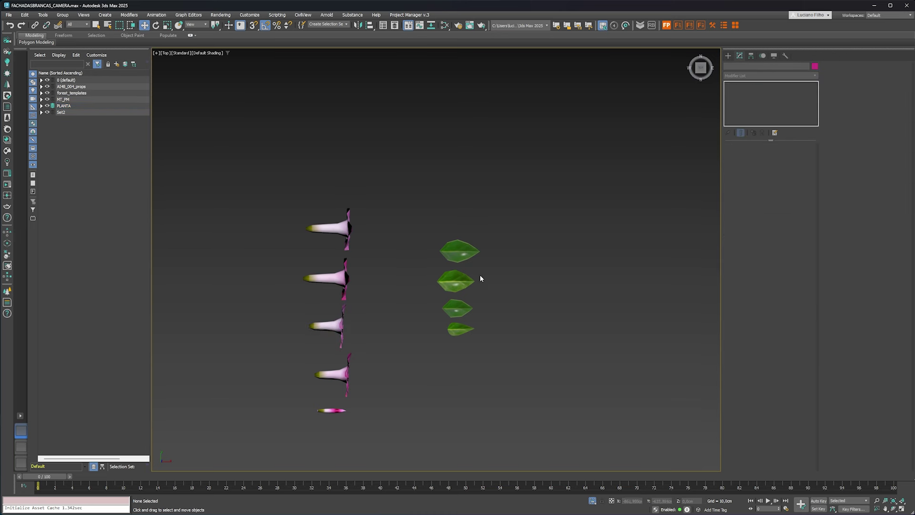
# Reset XForm on all nine selected flower and leaf models
pyautogui.moveTo(515, 181); pyautogui.dragTo(293, 459)
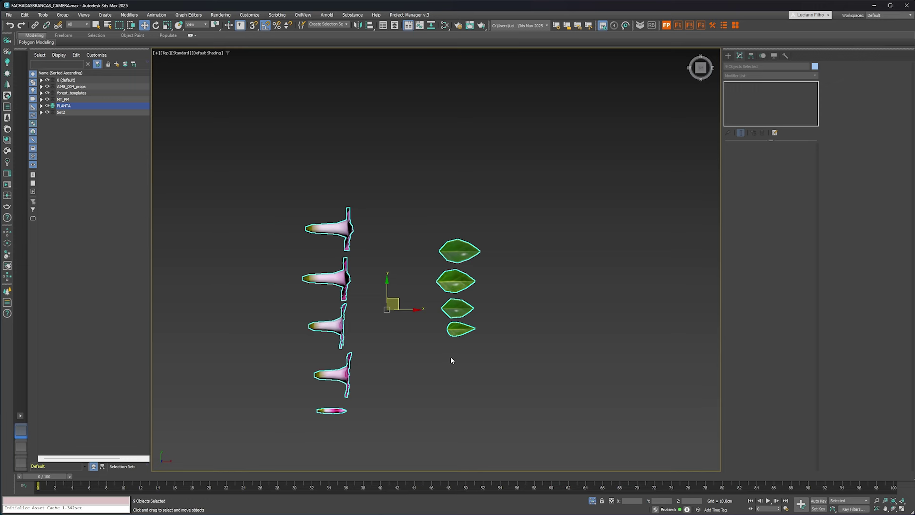
pyautogui.click(786, 57)
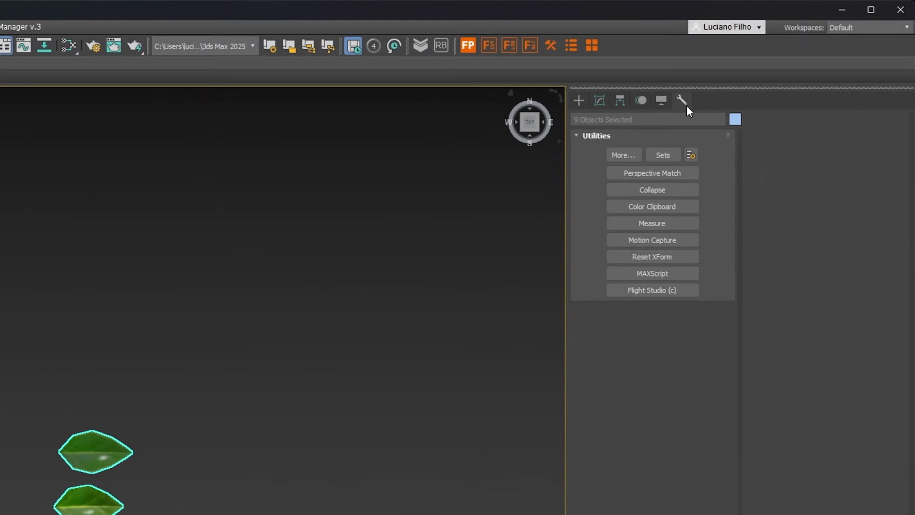
pyautogui.click(654, 256)
pyautogui.click(648, 332)
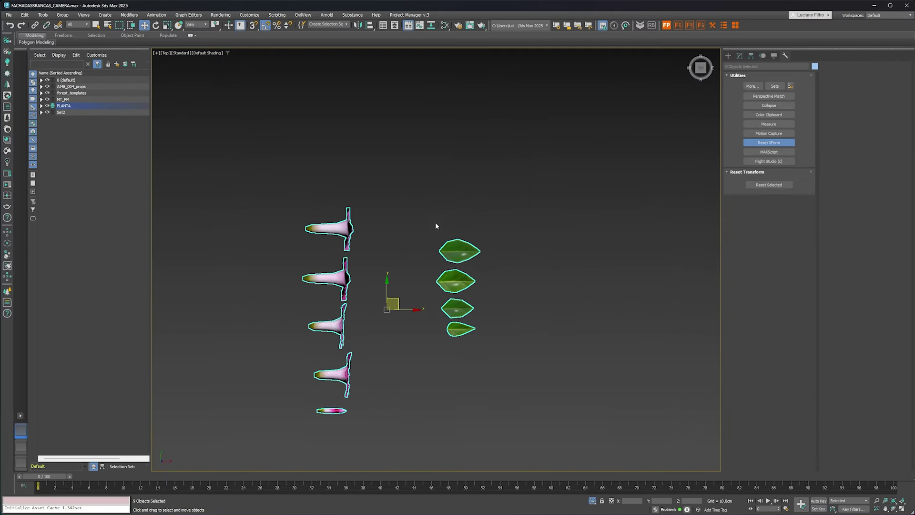
# Convert the nine flower and leaf models to Editable Poly
pyautogui.rightClick(436, 226)
pyautogui.moveTo(450, 311)
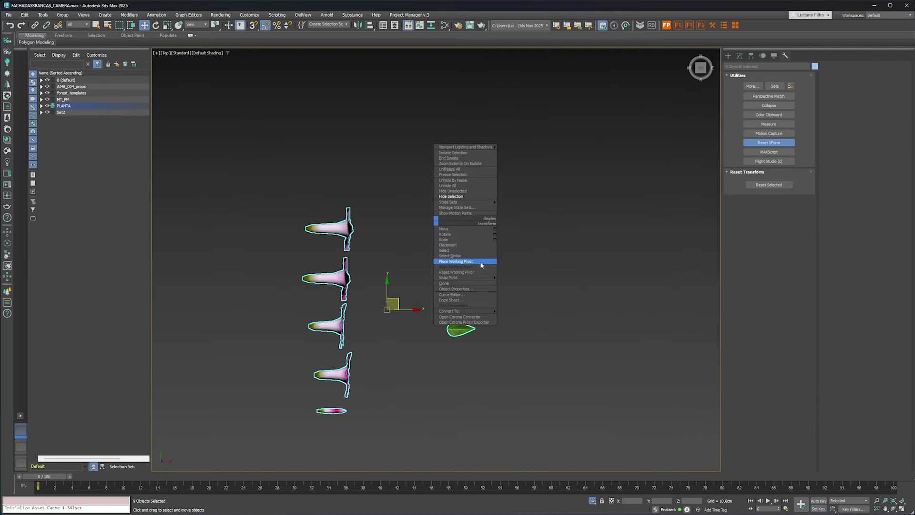
pyautogui.click(518, 317)
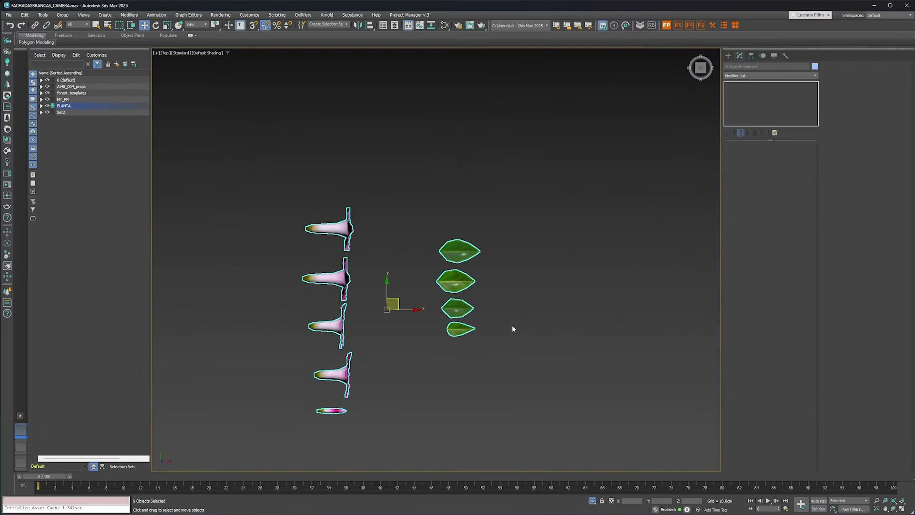
pyautogui.scroll(-2, 520, 328)
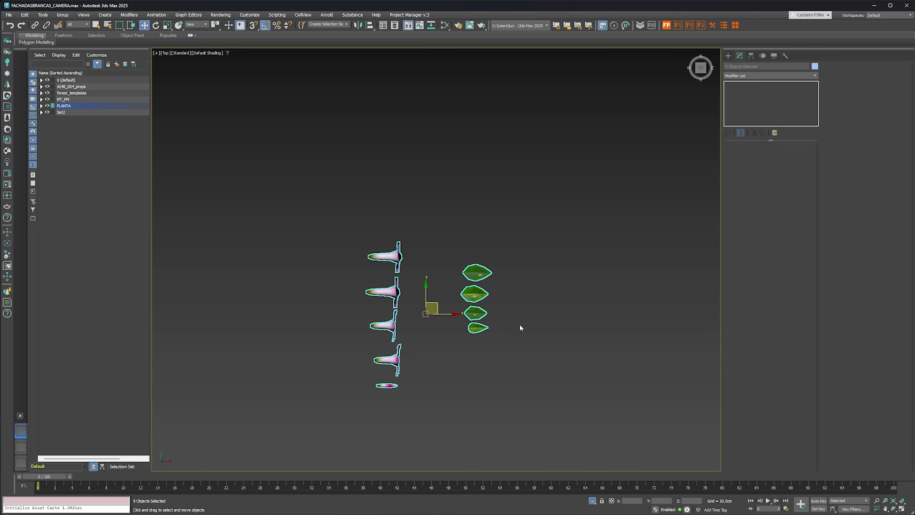
pyautogui.click(520, 327)
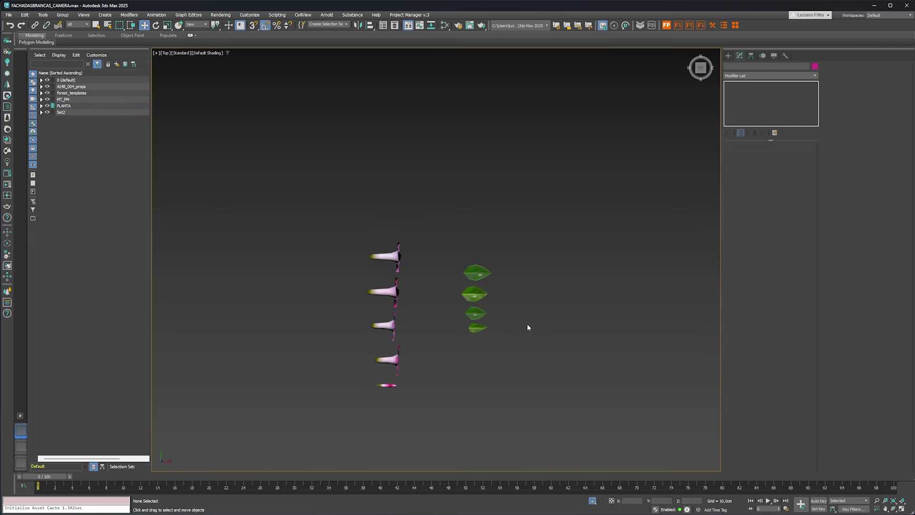
pyautogui.scroll(-2, 524, 326)
pyautogui.scroll(-4, 523, 325)
# Move the nine flower and leaf models next to the ForestIvy001 vines
pyautogui.moveTo(566, 315); pyautogui.dragTo(526, 365, button='middle')
pyautogui.moveTo(492, 380); pyautogui.dragTo(427, 331)
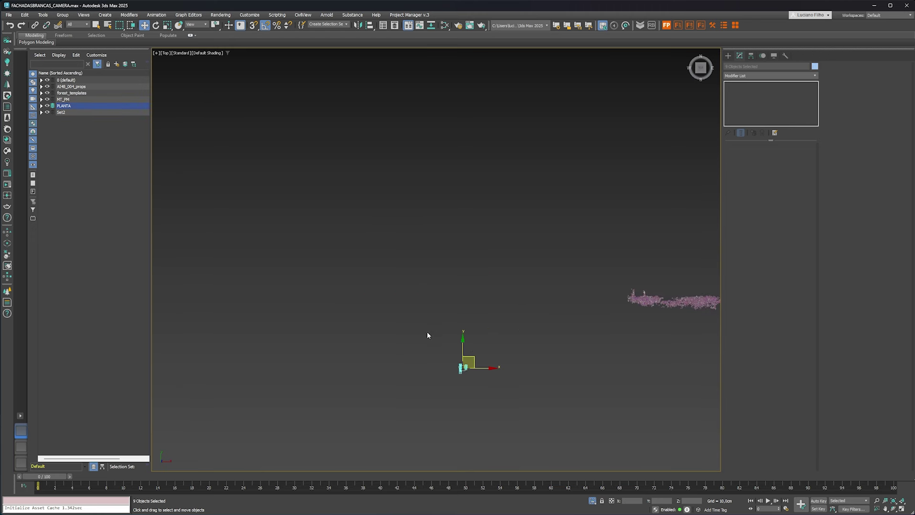
pyautogui.moveTo(472, 355); pyautogui.dragTo(643, 310)
pyautogui.keyDown('alt'); pyautogui.moveTo(661, 346); pyautogui.dragTo(515, 352, button='middle'); pyautogui.keyUp('alt')
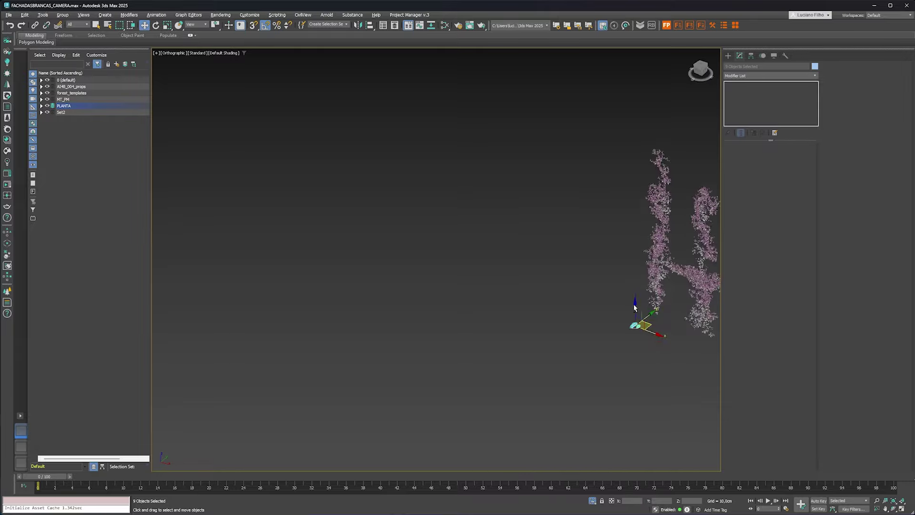
pyautogui.scroll(3, 547, 358)
# Select ForestIvy001 and look over its General settings and statistics
pyautogui.click(559, 363)
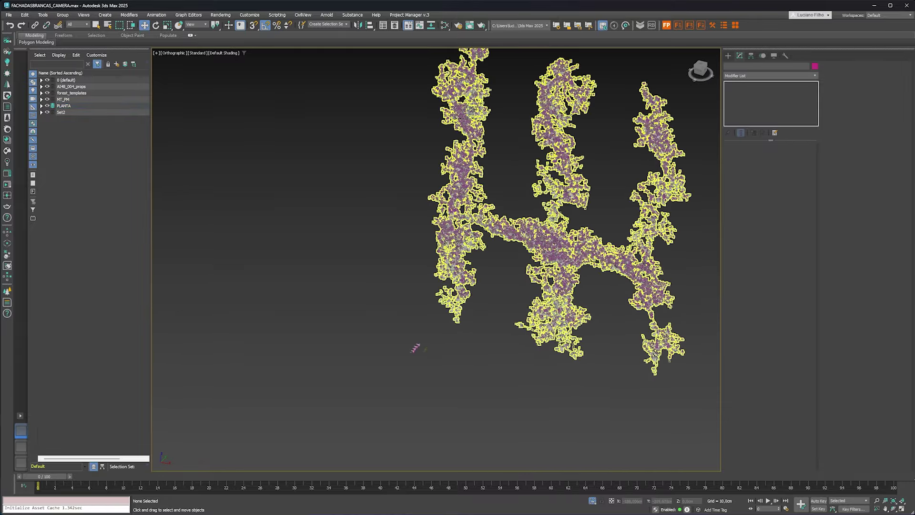
pyautogui.click(529, 351)
pyautogui.moveTo(501, 359); pyautogui.dragTo(420, 374, button='middle')
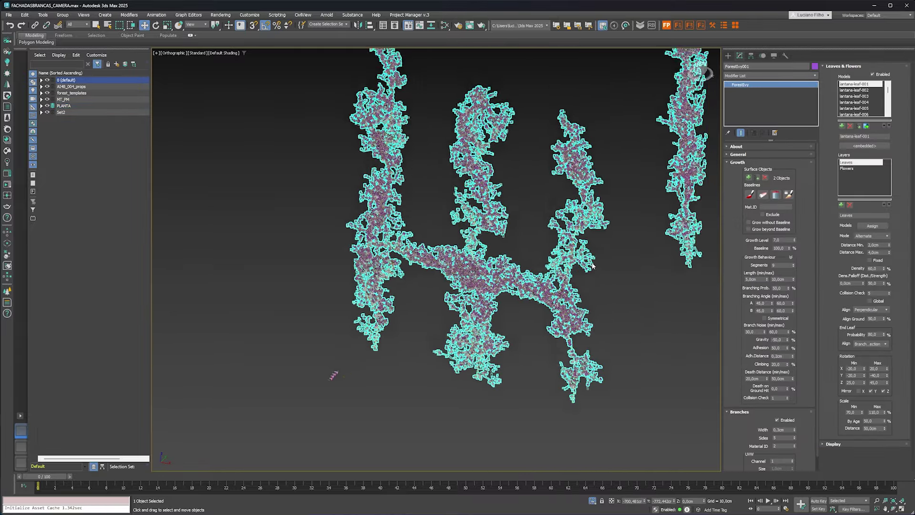
pyautogui.moveTo(593, 273); pyautogui.dragTo(543, 311, button='middle')
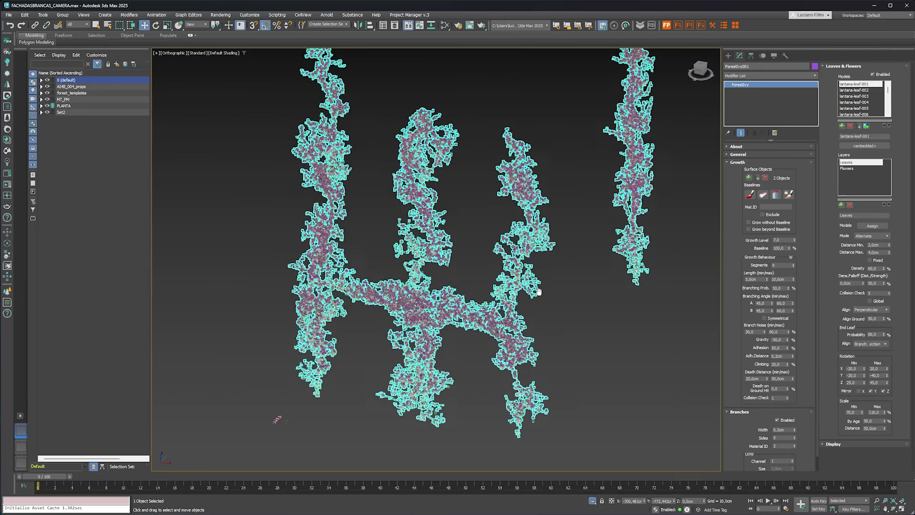
pyautogui.click(739, 154)
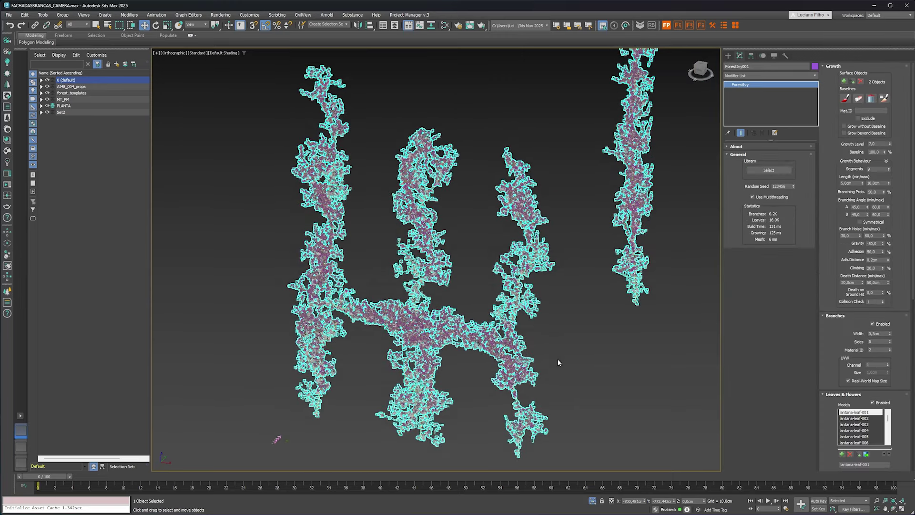
pyautogui.click(739, 156)
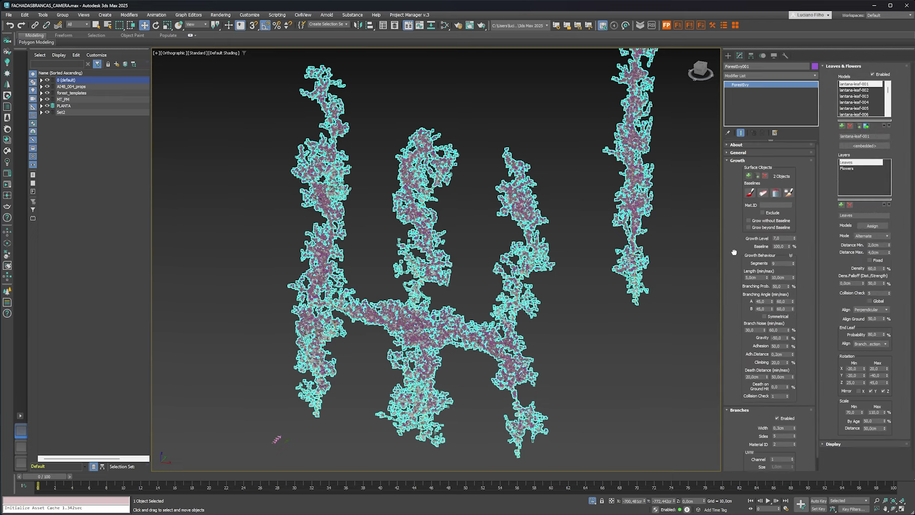
# Zoom in close on the ivy's lantana leaves and flowers
pyautogui.scroll(-1, 734, 243)
pyautogui.scroll(-1, 735, 253)
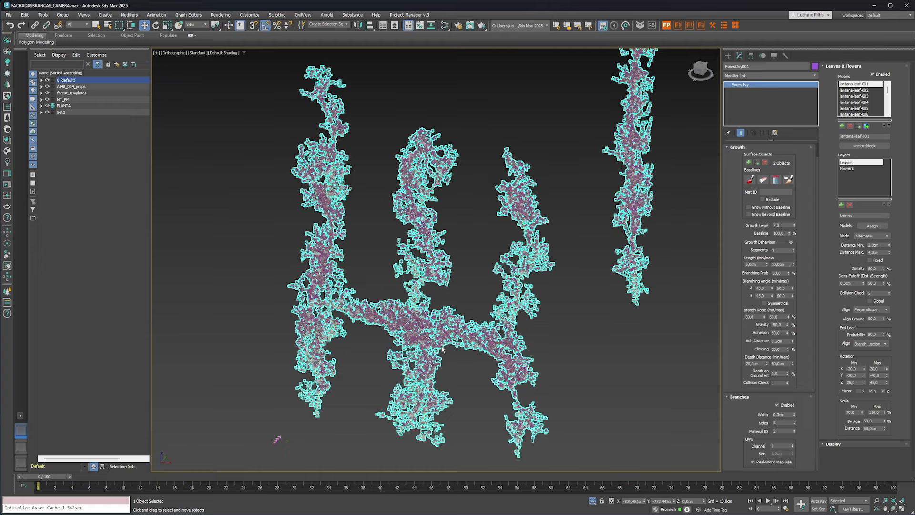
pyautogui.moveTo(382, 367); pyautogui.dragTo(400, 348, button='middle')
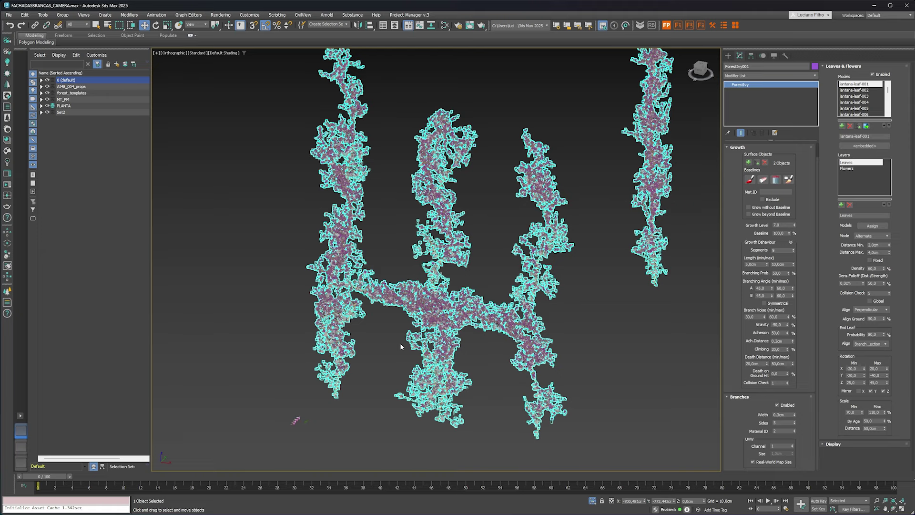
pyautogui.scroll(2, 403, 347)
pyautogui.scroll(3, 372, 339)
pyautogui.scroll(3, 336, 334)
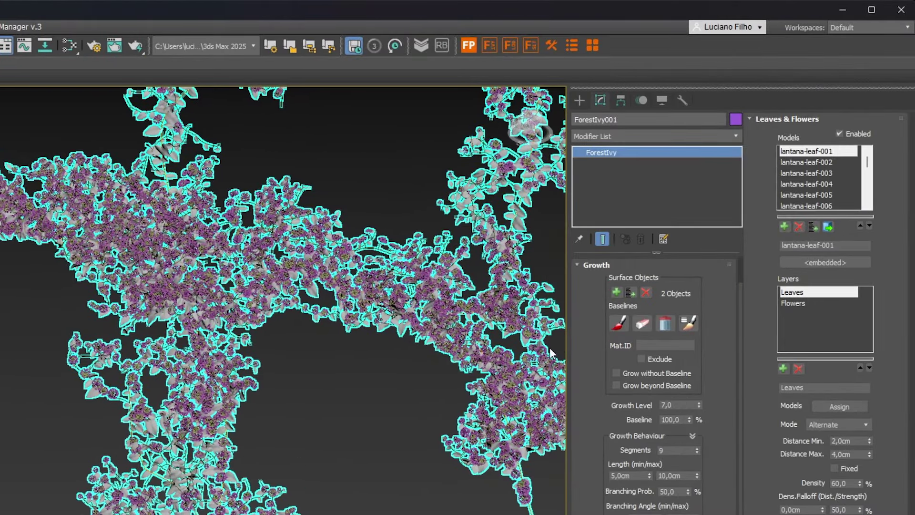
# Delete every lantana-leaf model from the ivy's Models list until it is empty
pyautogui.click(812, 152)
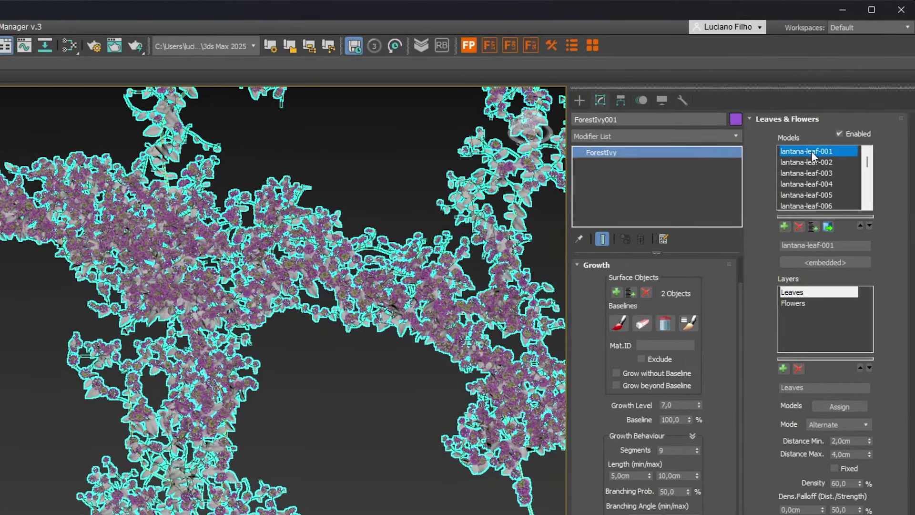
pyautogui.click(799, 225)
pyautogui.click(799, 227)
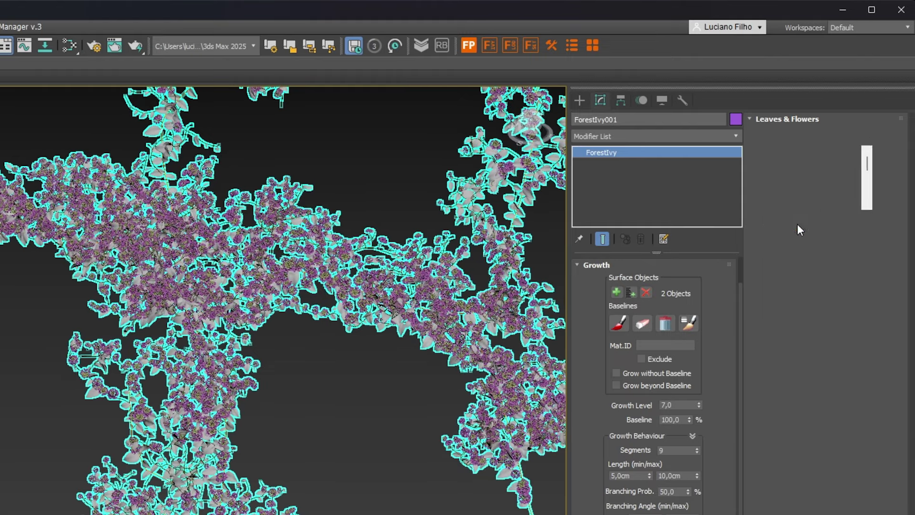
pyautogui.click(800, 227)
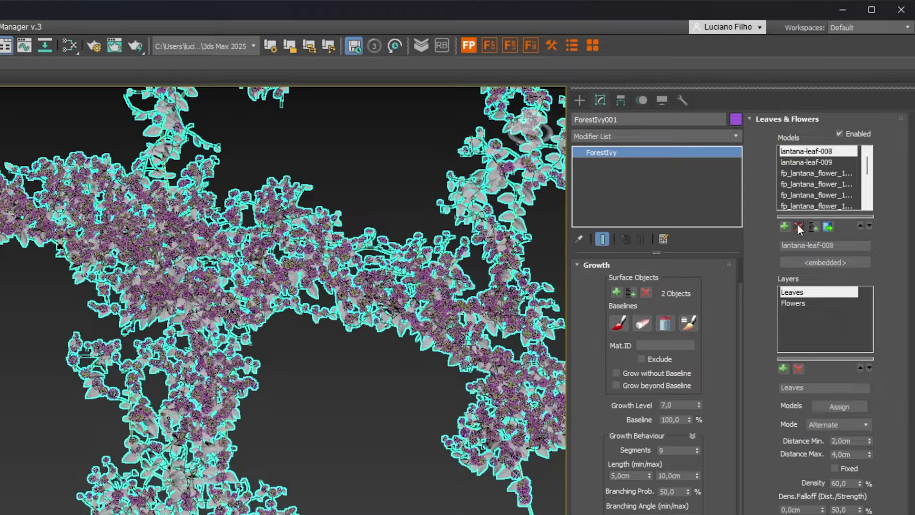
pyautogui.click(799, 227)
# Zoom in and out to inspect the bare ivy branches
pyautogui.scroll(2, 486, 299)
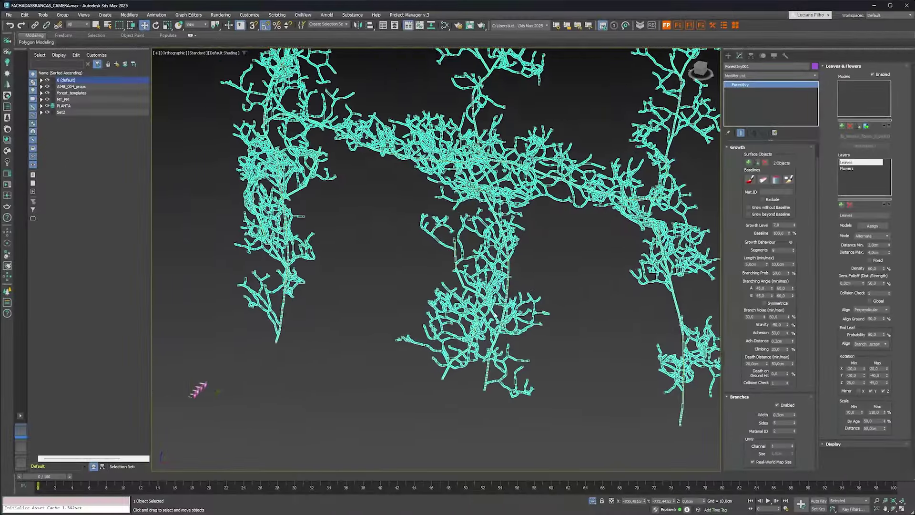
pyautogui.scroll(2, 491, 303)
pyautogui.scroll(2, 495, 308)
pyautogui.scroll(1, 499, 312)
pyautogui.scroll(2, 496, 313)
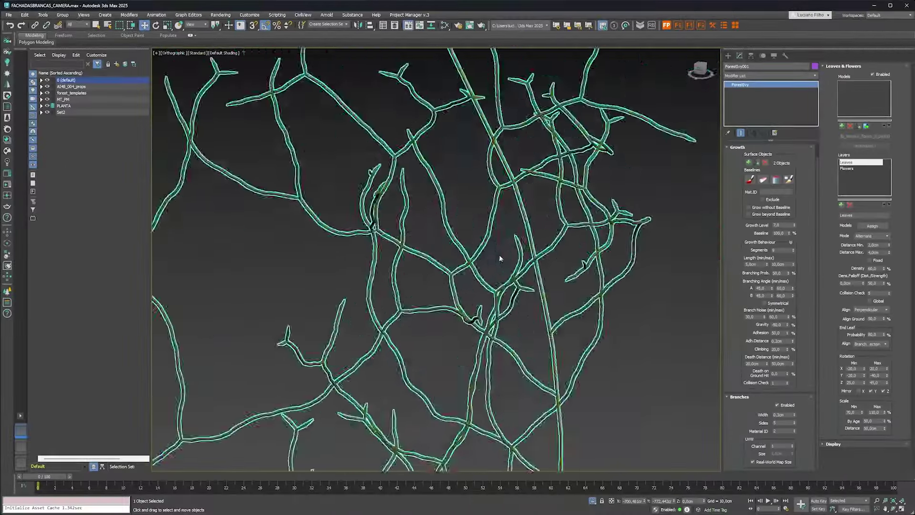
pyautogui.scroll(-6, 497, 267)
pyautogui.scroll(1, 497, 320)
pyautogui.scroll(1, 497, 323)
pyautogui.scroll(-1, 496, 323)
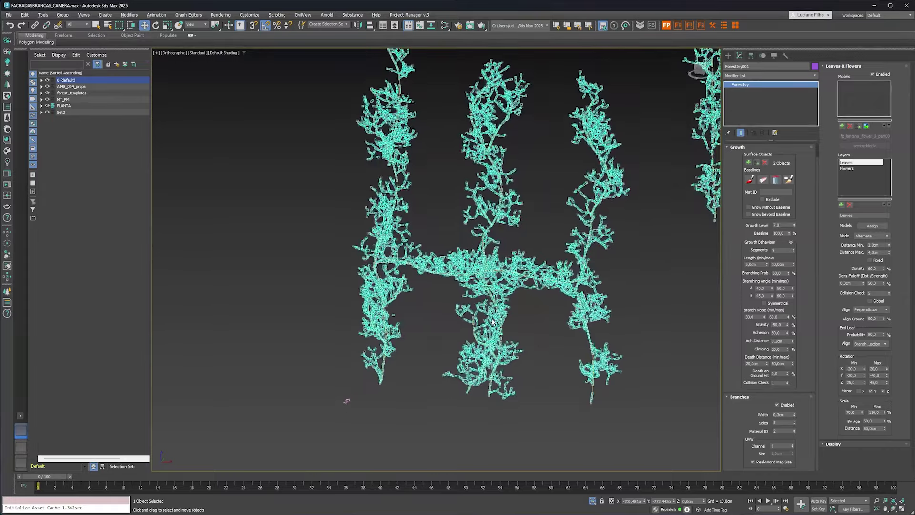
pyautogui.scroll(1, 548, 286)
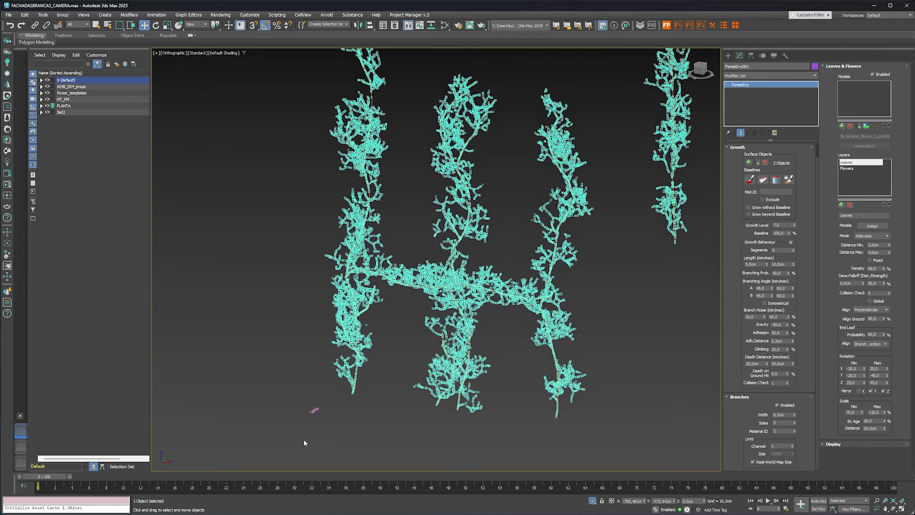
# Select the custom flower models together with the ivy object
pyautogui.moveTo(446, 430); pyautogui.dragTo(255, 339)
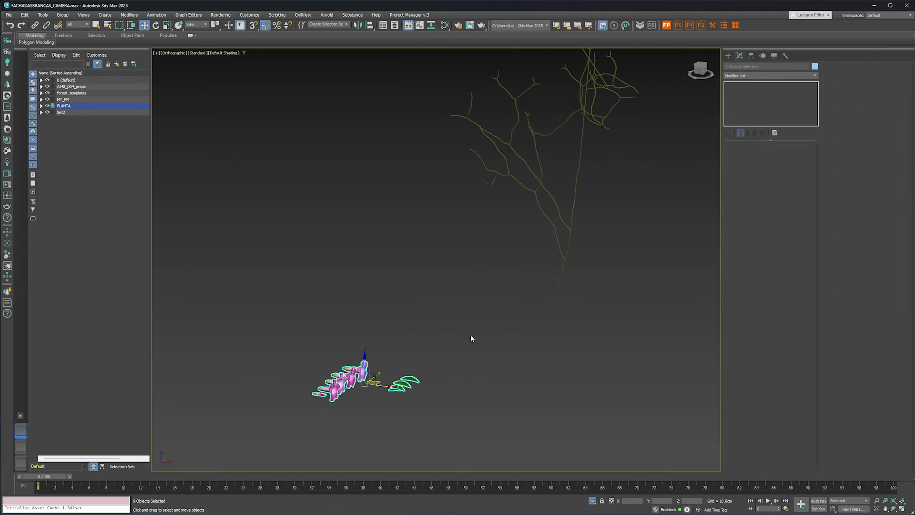
pyautogui.scroll(-3, 470, 335)
pyautogui.moveTo(470, 358); pyautogui.dragTo(368, 286)
pyautogui.moveTo(615, 336); pyautogui.dragTo(529, 327, button='middle')
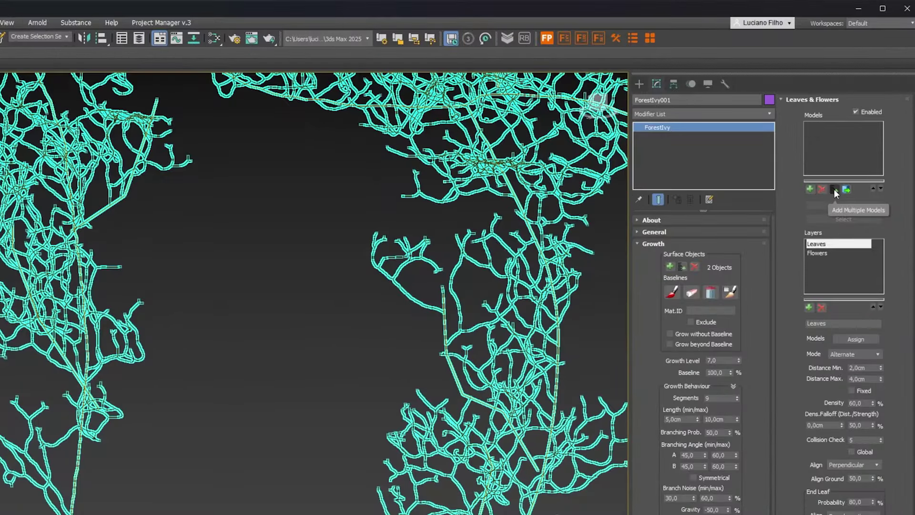
# Add Flower_001 through Leaf_004 to the ivy's Models list with Add Multiple
pyautogui.click(836, 190)
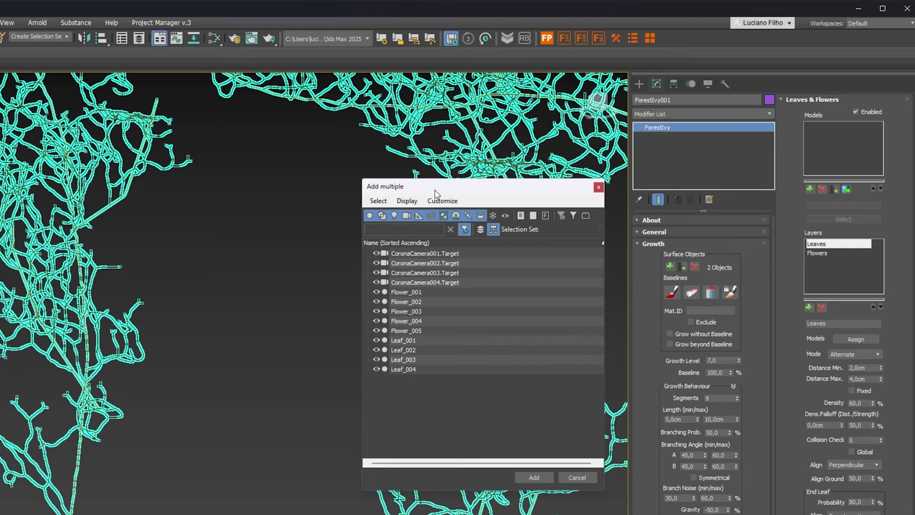
pyautogui.moveTo(425, 196); pyautogui.dragTo(207, 242)
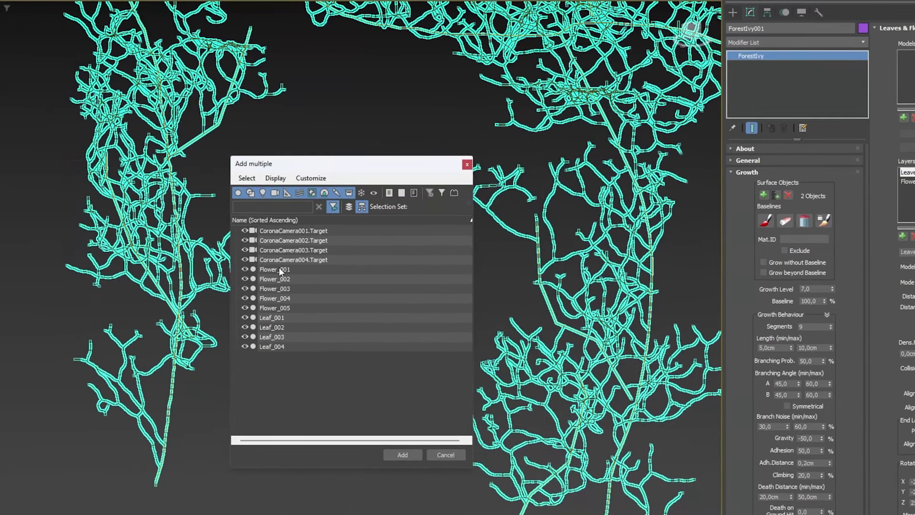
pyautogui.click(279, 269)
pyautogui.keyDown('shift'); pyautogui.click(288, 347); pyautogui.keyUp('shift')
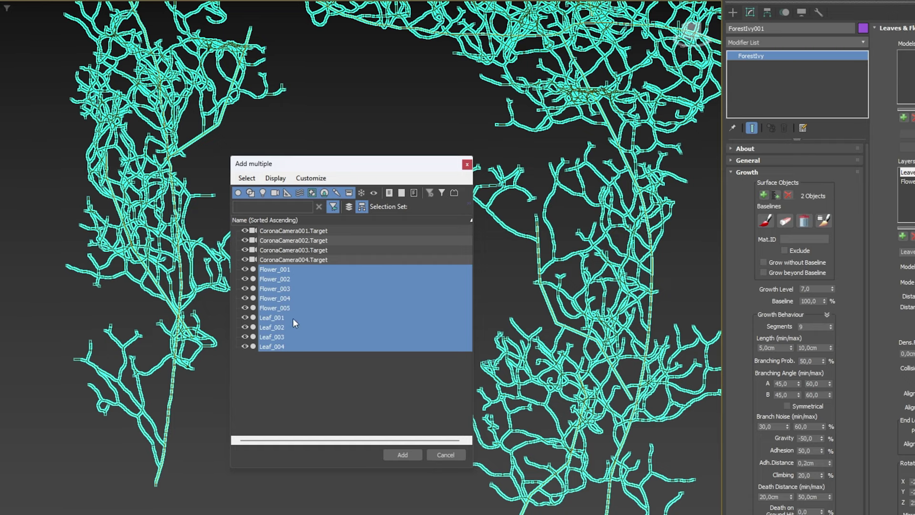
pyautogui.click(409, 459)
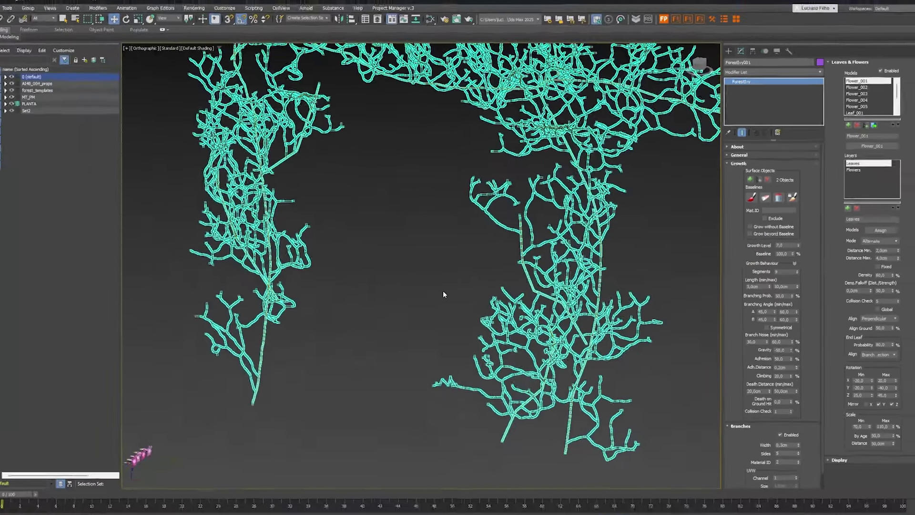
pyautogui.scroll(-3, 589, 252)
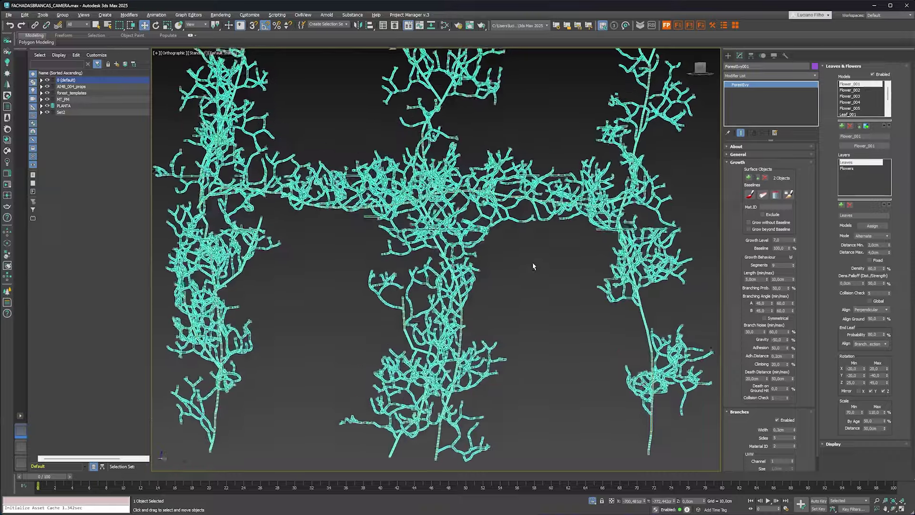
pyautogui.keyDown('alt'); pyautogui.moveTo(519, 276); pyautogui.dragTo(512, 276, button='middle'); pyautogui.keyUp('alt')
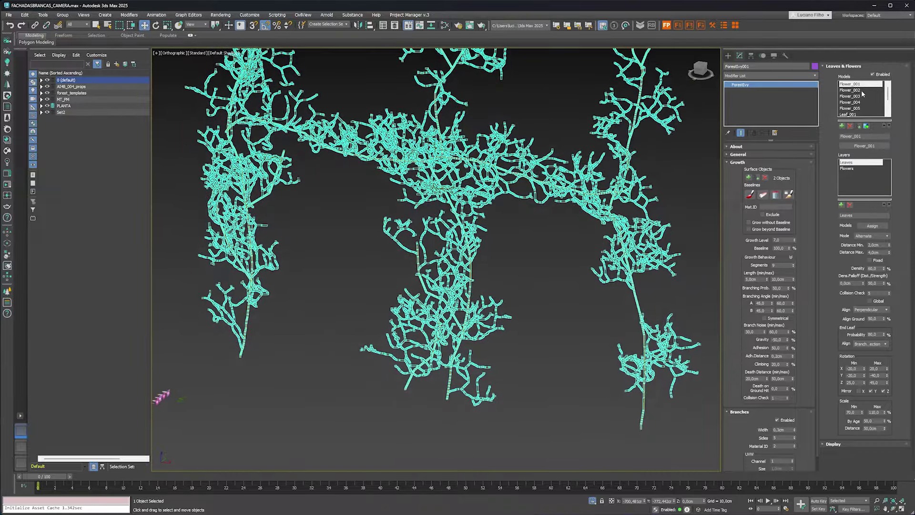
# Assign Leaf_001 to Leaf_004 to the ivy's Leaves layer
pyautogui.click(852, 163)
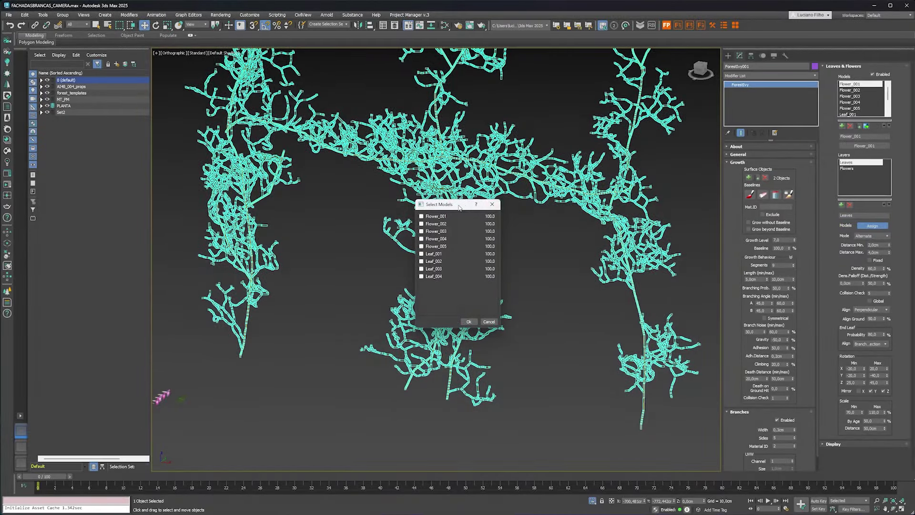
pyautogui.moveTo(459, 207)
pyautogui.mouseDown()
pyautogui.moveTo(558, 232)
pyautogui.moveTo(513, 248)
pyautogui.mouseUp()
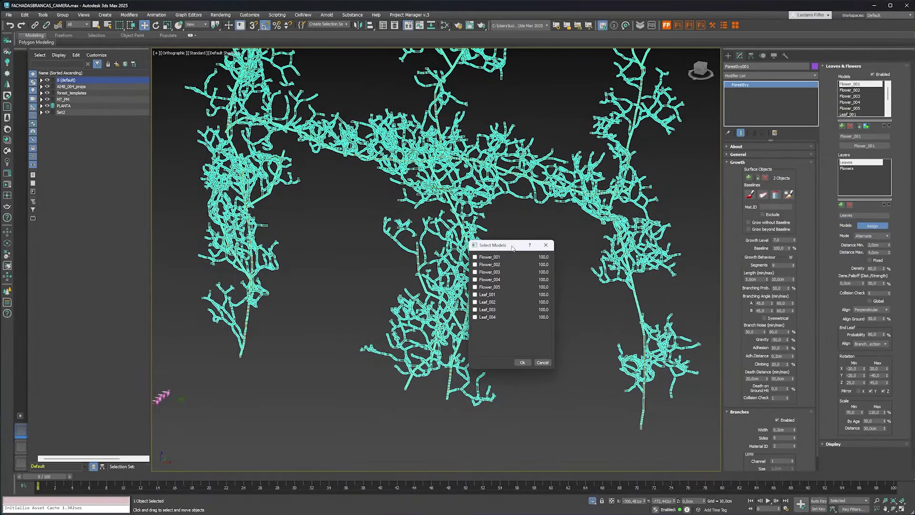
pyautogui.click(475, 302)
pyautogui.click(476, 317)
pyautogui.click(522, 363)
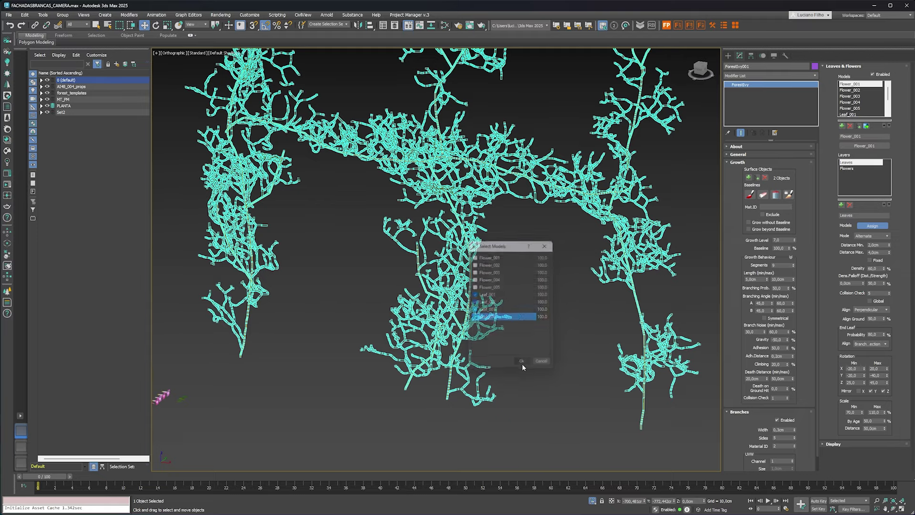
# Zoom and reframe to see the whole ivy covered in green and pink leaves
pyautogui.scroll(1, 444, 198)
pyautogui.scroll(2, 443, 197)
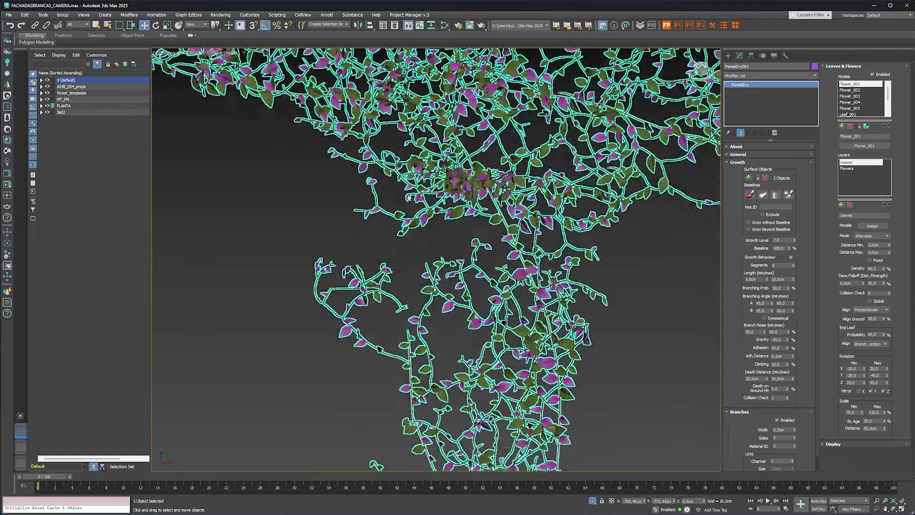
pyautogui.scroll(2, 400, 177)
pyautogui.scroll(2, 482, 258)
pyautogui.scroll(2, 482, 257)
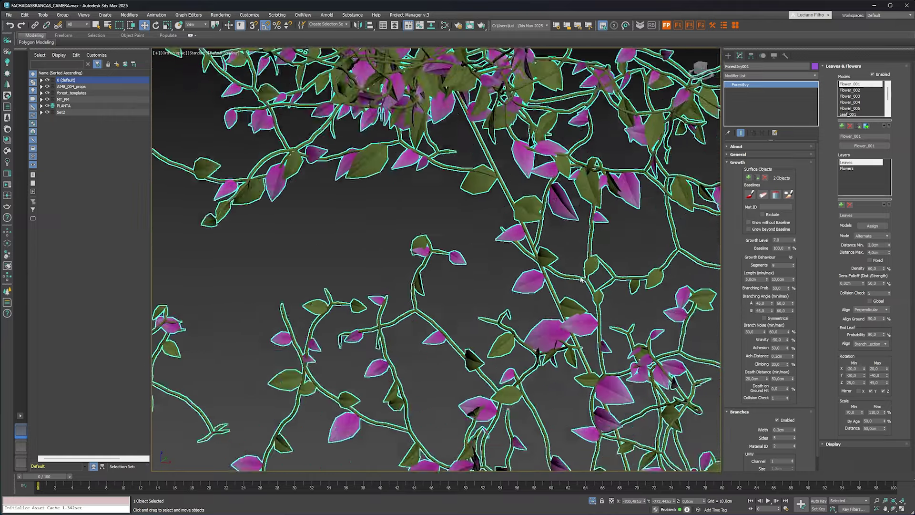
pyautogui.scroll(1, 495, 287)
pyautogui.scroll(-3, 533, 353)
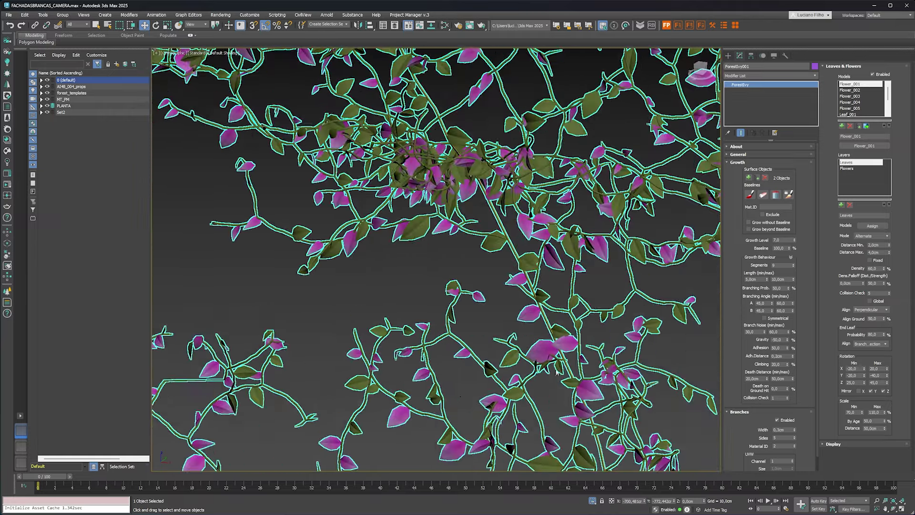
pyautogui.scroll(-3, 533, 353)
pyautogui.moveTo(400, 231); pyautogui.dragTo(439, 263, button='middle')
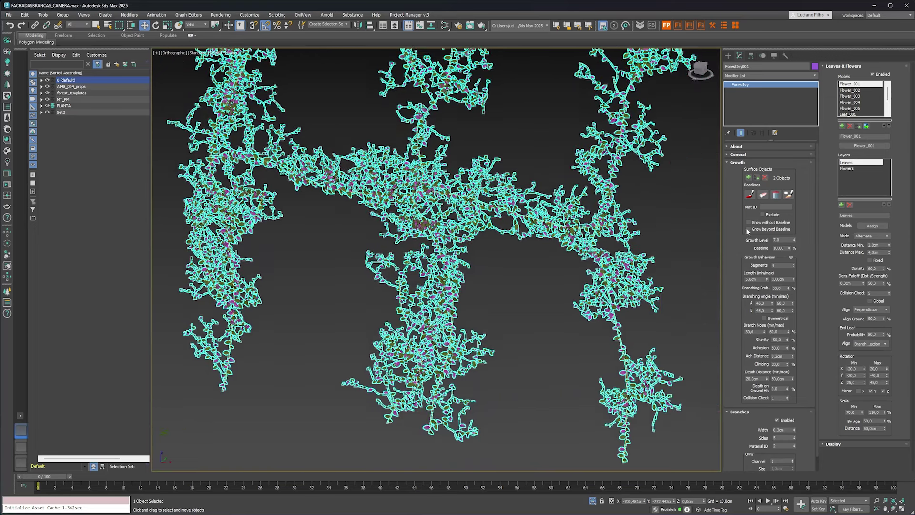
# Assign Flower_001 to Flower_005 to the ivy's Flowers layer
pyautogui.click(847, 170)
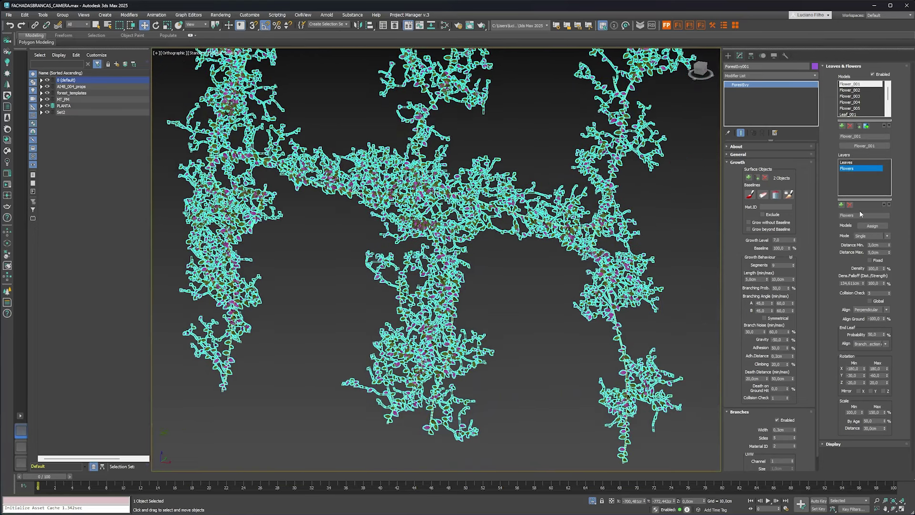
pyautogui.click(868, 225)
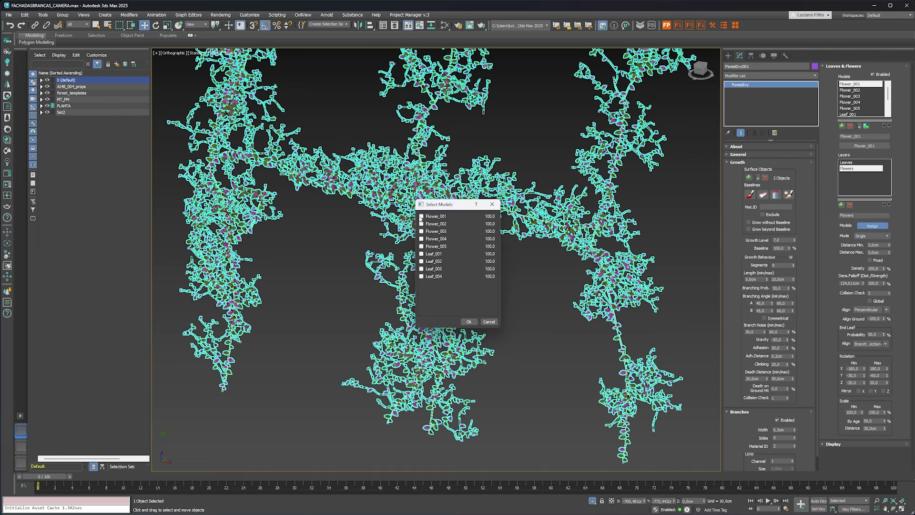
pyautogui.click(422, 224)
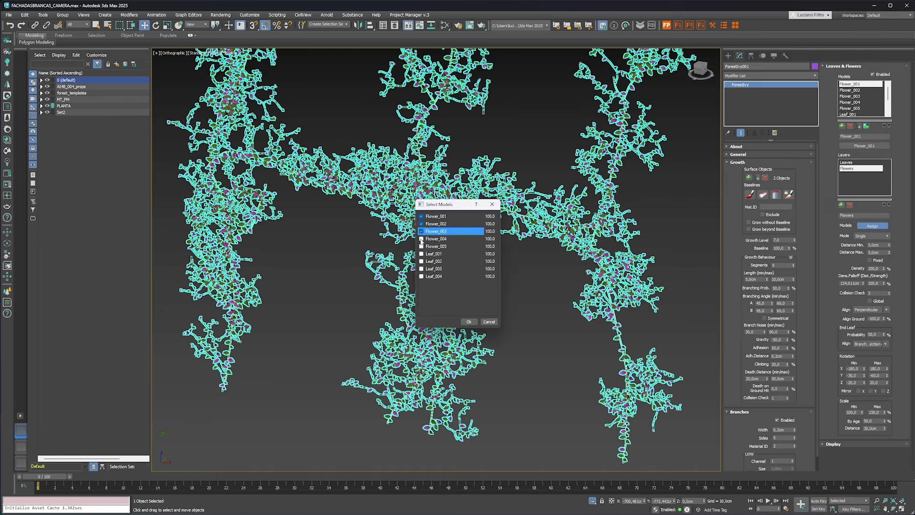
pyautogui.click(422, 239)
pyautogui.click(469, 322)
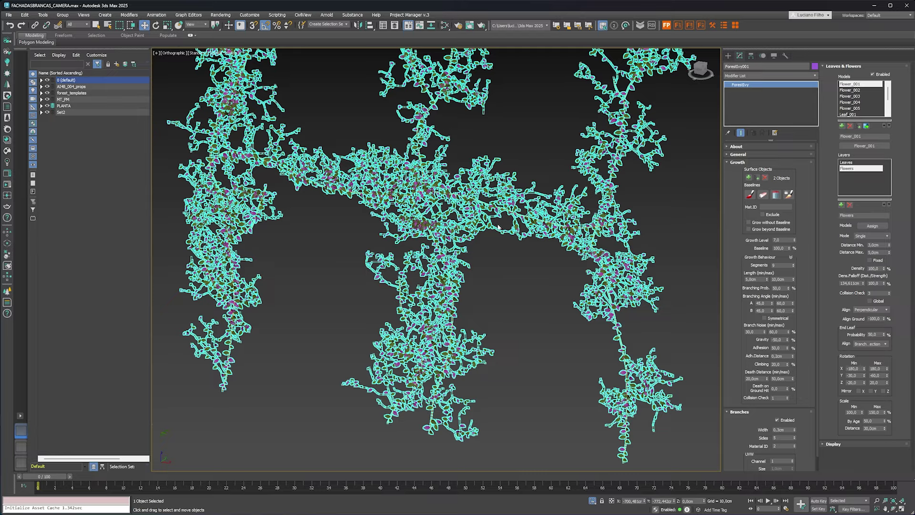
# Zoom and pan around the ivy to inspect the new magenta and yellow blossoms
pyautogui.scroll(3, 433, 241)
pyautogui.scroll(2, 433, 242)
pyautogui.scroll(-5, 433, 241)
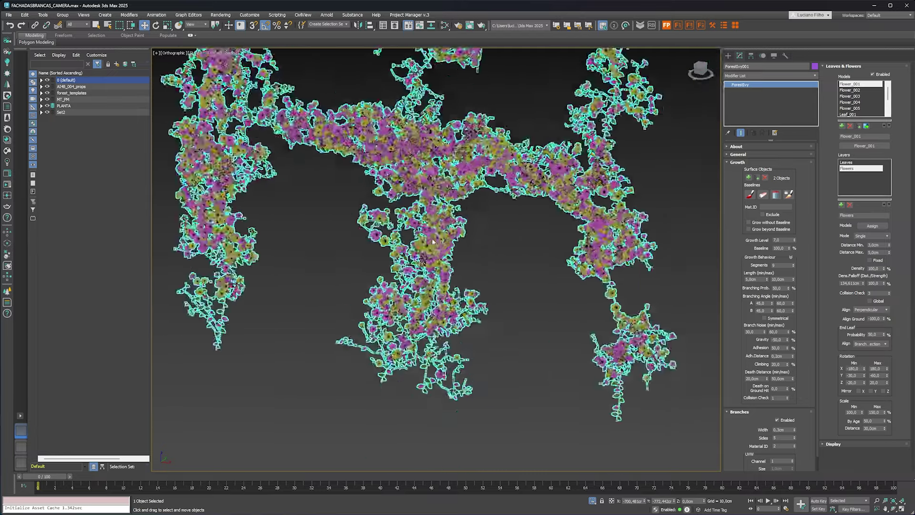
pyautogui.scroll(-2, 434, 242)
pyautogui.scroll(4, 368, 235)
pyautogui.scroll(2, 368, 235)
pyautogui.scroll(-4, 436, 285)
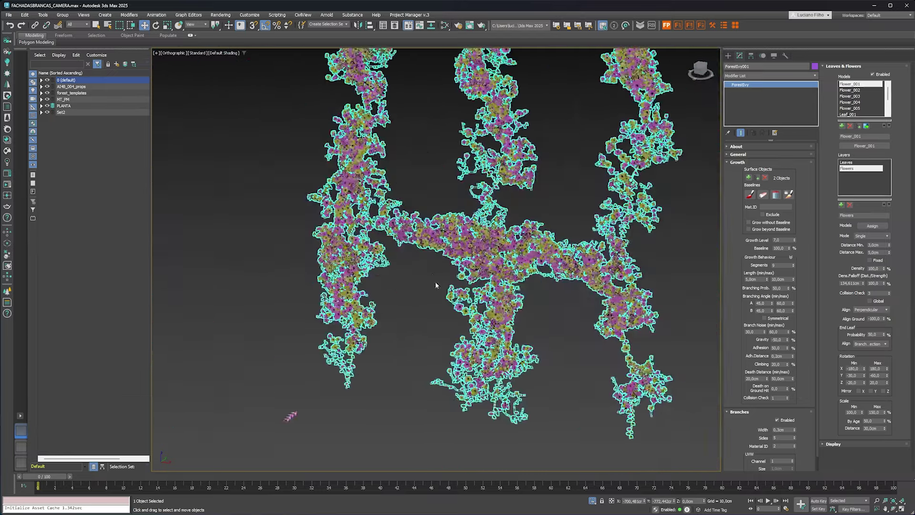
pyautogui.moveTo(436, 285)
pyautogui.mouseDown(button='middle')
pyautogui.moveTo(409, 299)
pyautogui.moveTo(375, 295)
pyautogui.mouseUp(button='middle')
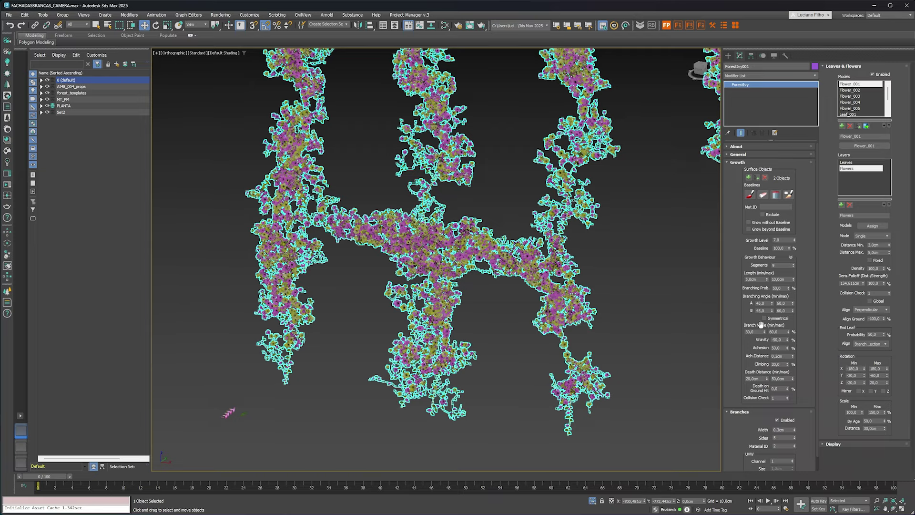
pyautogui.moveTo(495, 313); pyautogui.dragTo(497, 327, button='middle')
pyautogui.scroll(-3, 496, 327)
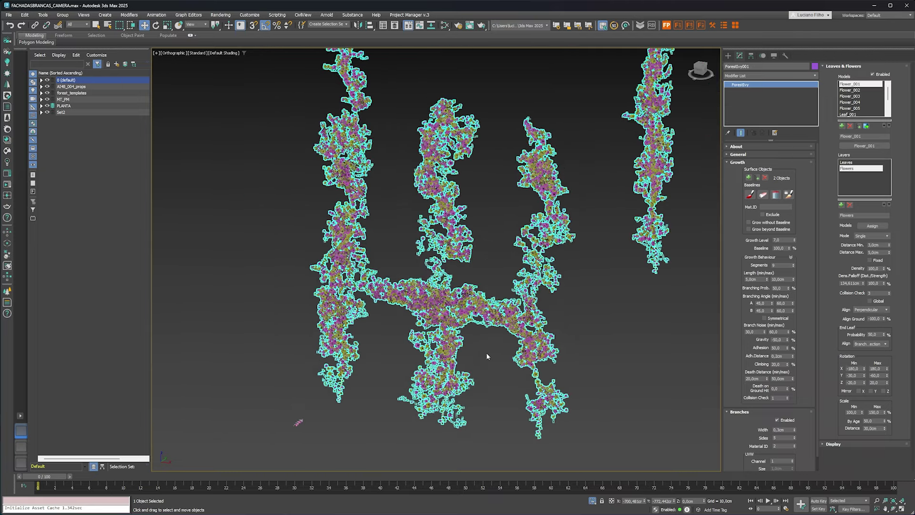
pyautogui.scroll(-2, 479, 381)
pyautogui.scroll(3, 479, 382)
pyautogui.moveTo(479, 381); pyautogui.dragTo(488, 367, button='middle')
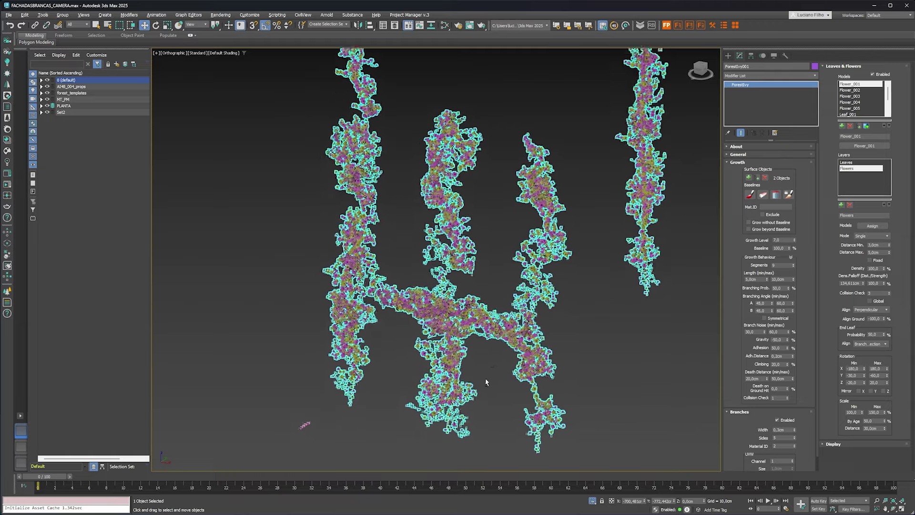
# Look over one branch and the source flower models, then deselect the ivy
pyautogui.scroll(2, 481, 380)
pyautogui.scroll(5, 475, 258)
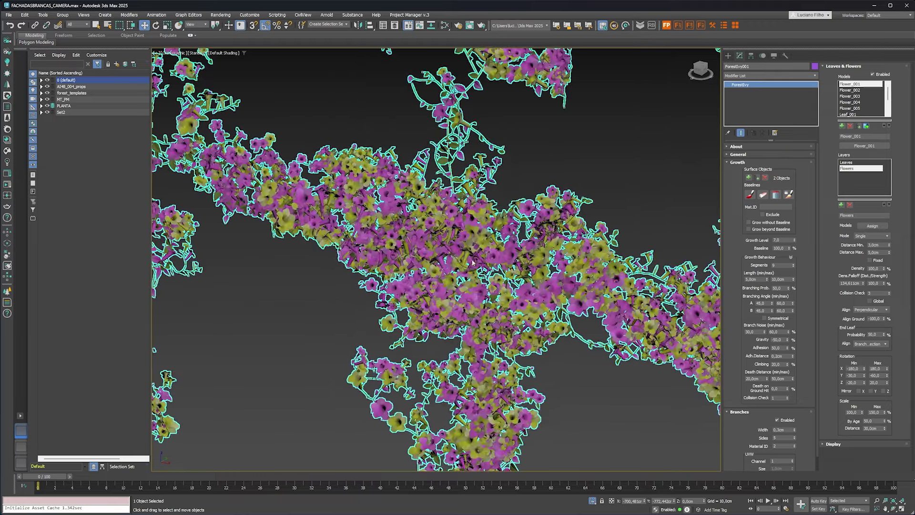
pyautogui.scroll(-2, 451, 304)
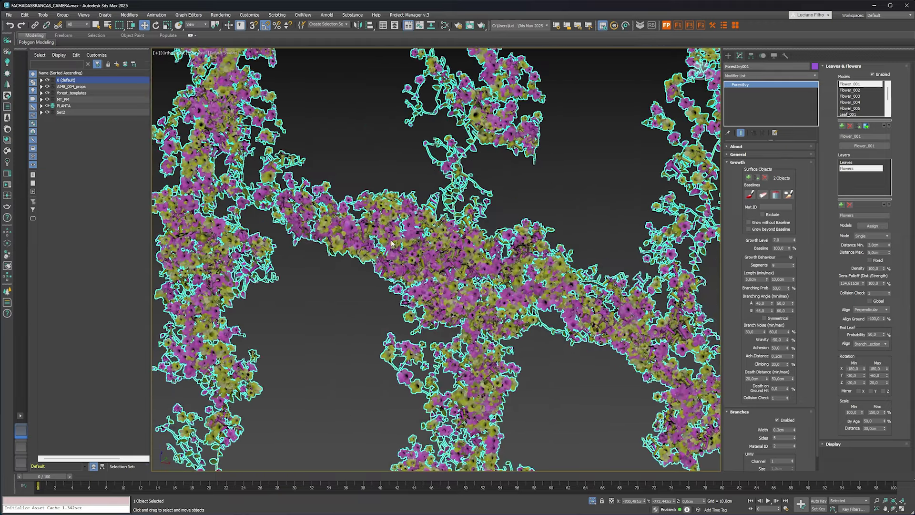
pyautogui.scroll(-2, 393, 262)
pyautogui.scroll(-2, 410, 274)
pyautogui.scroll(-1, 424, 269)
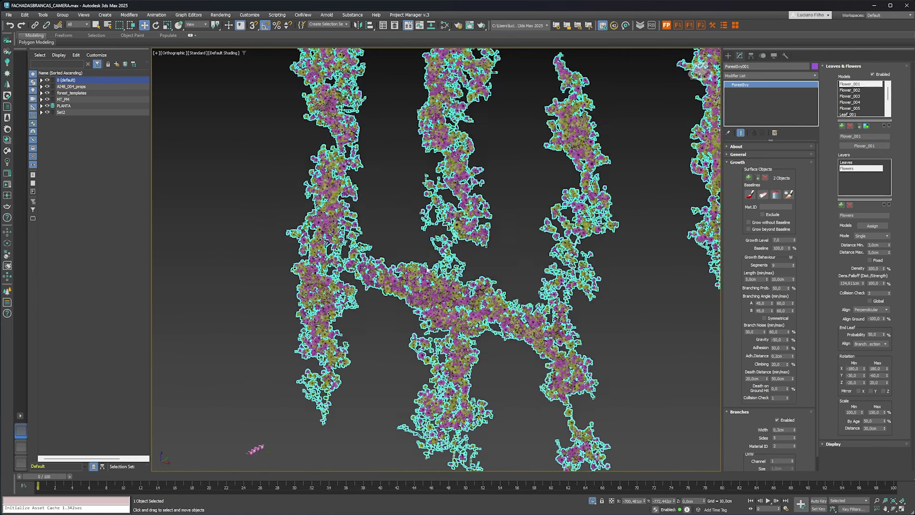
pyautogui.keyDown('alt'); pyautogui.moveTo(428, 270); pyautogui.dragTo(305, 382, button='middle'); pyautogui.keyUp('alt')
pyautogui.scroll(4, 298, 386)
pyautogui.scroll(2, 382, 367)
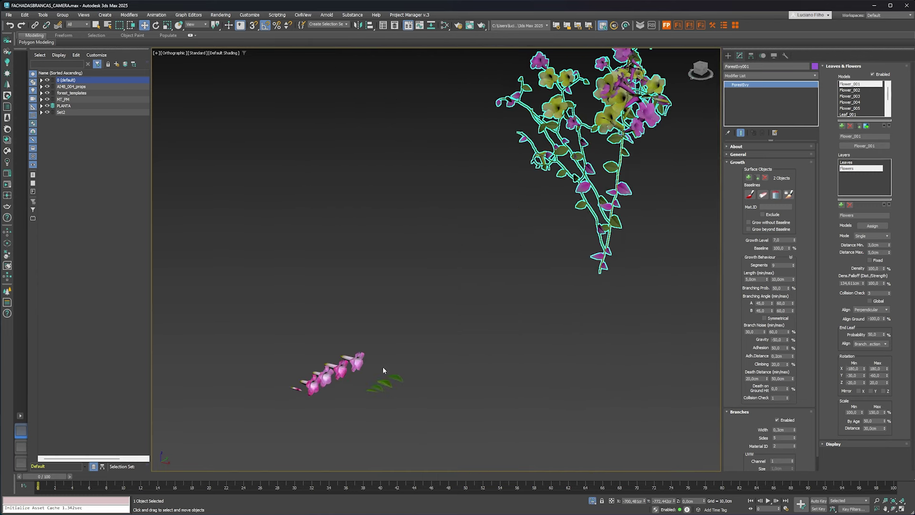
pyautogui.moveTo(416, 376); pyautogui.dragTo(329, 360, button='middle')
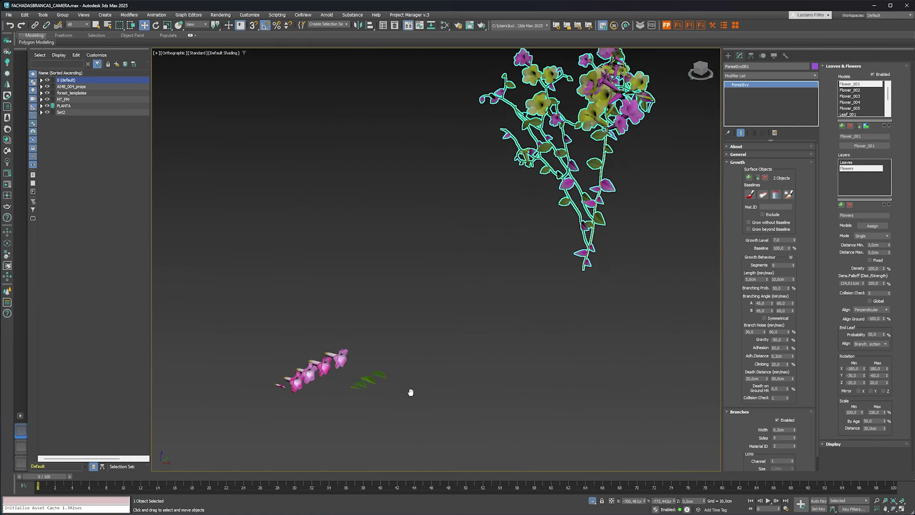
pyautogui.click(353, 347)
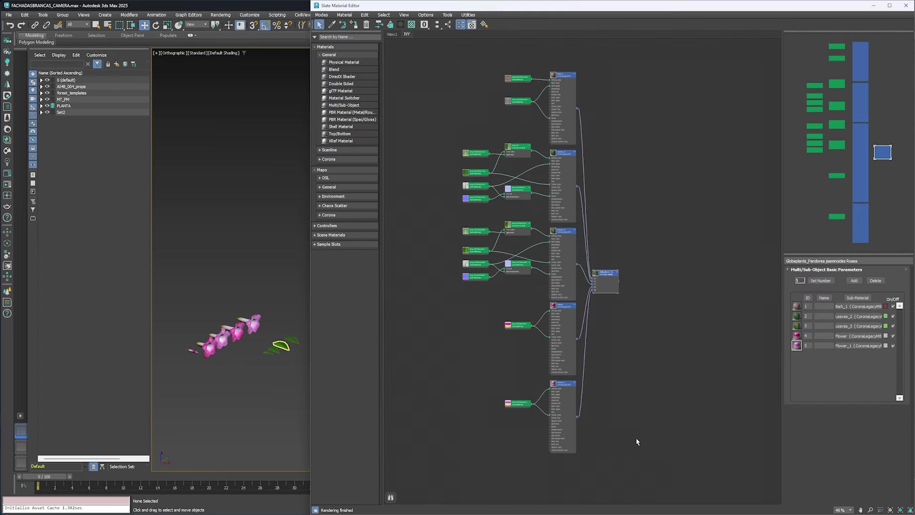
# Clear the node selection and move the Multi/Sub-Object node to the right in the graph
pyautogui.click(637, 369)
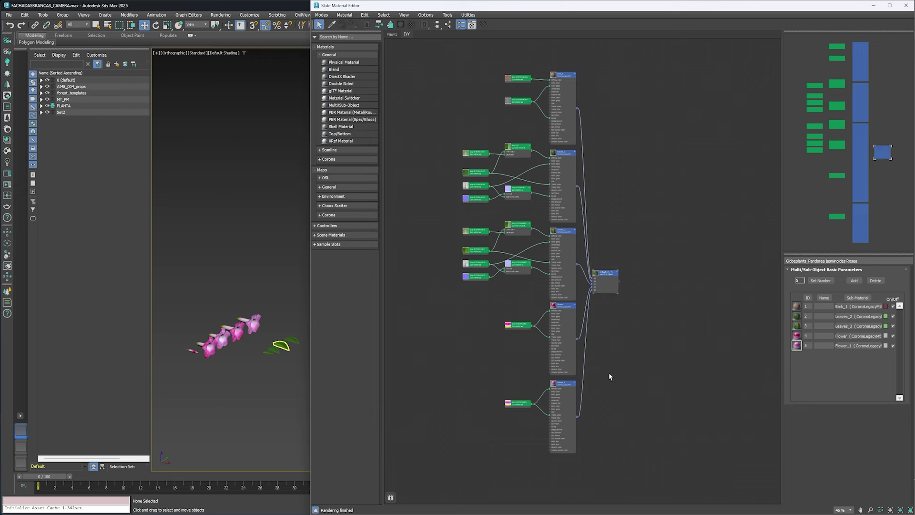
pyautogui.scroll(2, 614, 310)
pyautogui.scroll(3, 613, 310)
pyautogui.moveTo(608, 267)
pyautogui.mouseDown()
pyautogui.moveTo(653, 276)
pyautogui.moveTo(651, 251)
pyautogui.mouseUp()
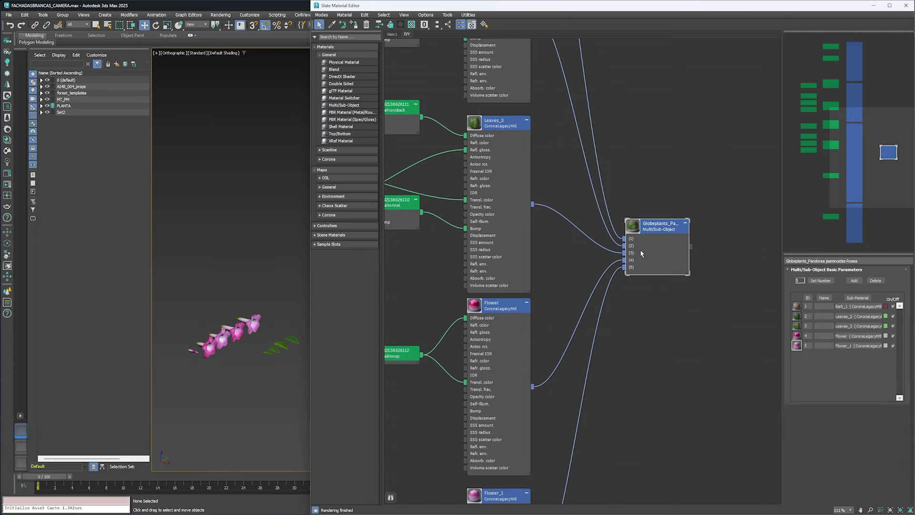
pyautogui.scroll(-3, 564, 232)
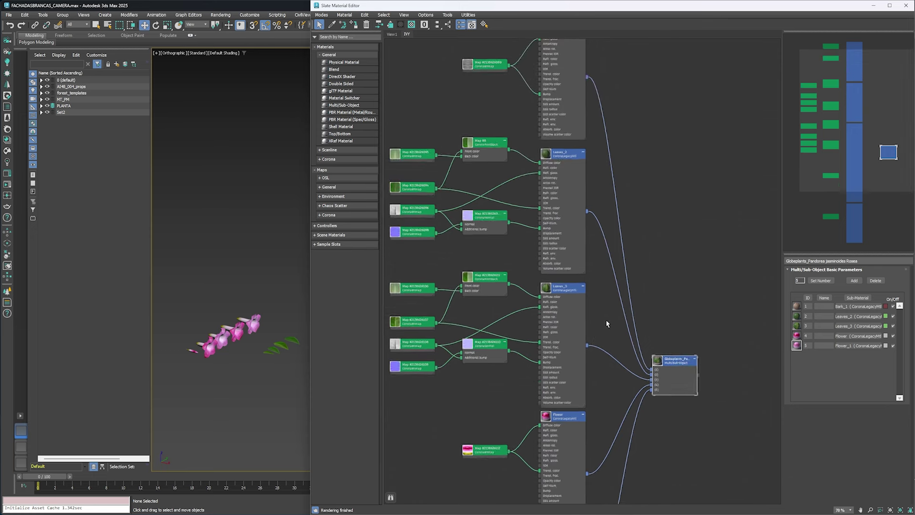
pyautogui.scroll(2, 606, 323)
pyautogui.scroll(1, 587, 239)
pyautogui.scroll(3, 572, 214)
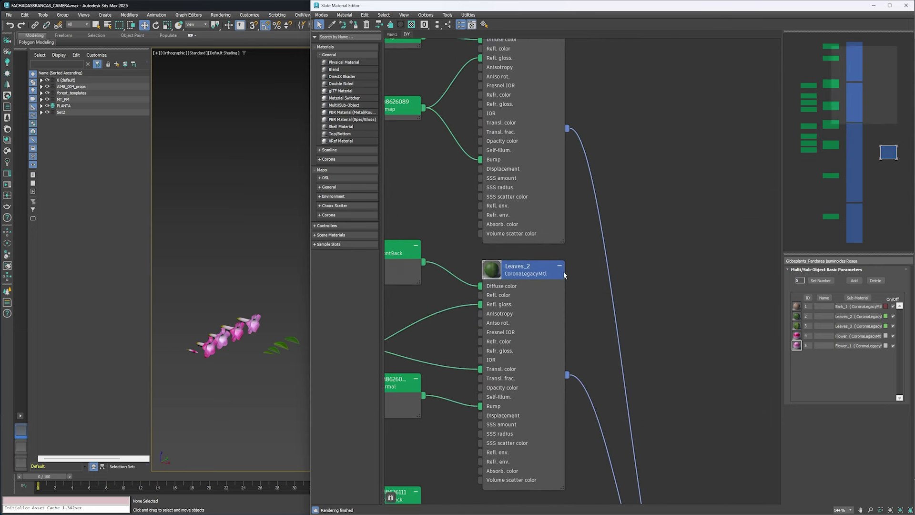
# Trace how Bark_1, Leaves_2, Leaves_3, Flower and Flower_1 feed Globeplants, then close the editor
pyautogui.moveTo(564, 275); pyautogui.dragTo(572, 443, button='middle')
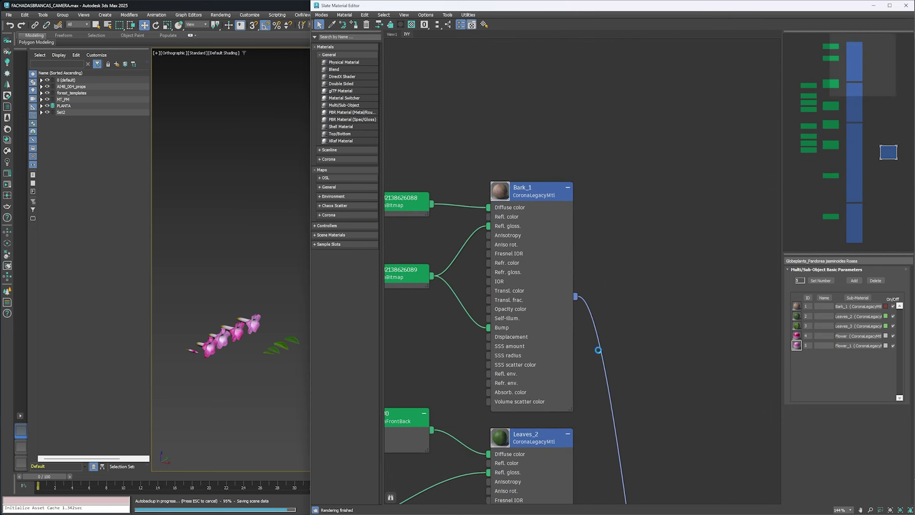
pyautogui.moveTo(598, 350); pyautogui.dragTo(627, 290, button='middle')
pyautogui.moveTo(492, 162); pyautogui.dragTo(594, 290, button='middle')
pyautogui.scroll(-1, 593, 291)
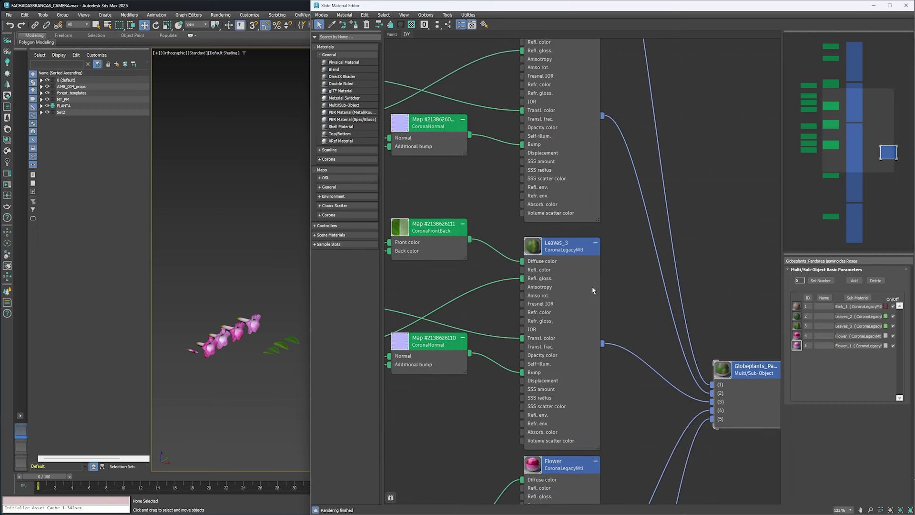
pyautogui.moveTo(537, 178); pyautogui.dragTo(459, 23, button='middle')
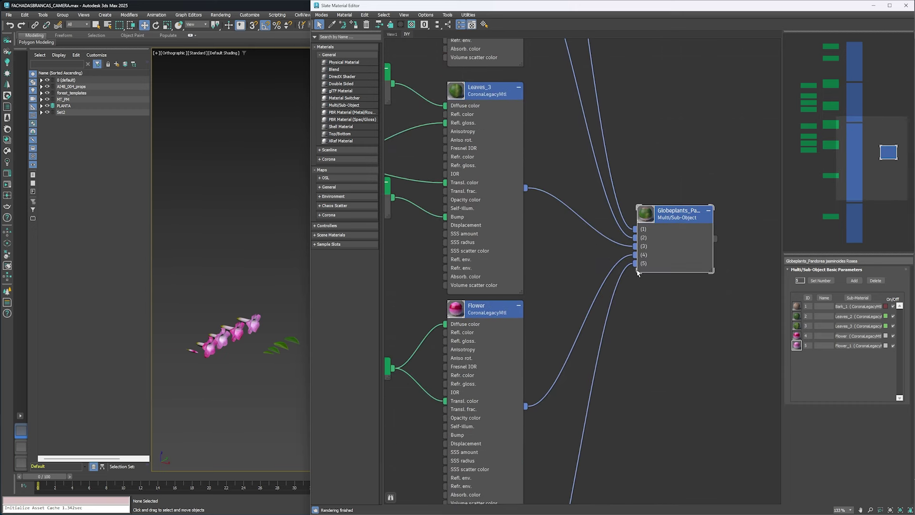
pyautogui.scroll(-2, 642, 265)
pyautogui.moveTo(527, 311); pyautogui.dragTo(571, 346, button='middle')
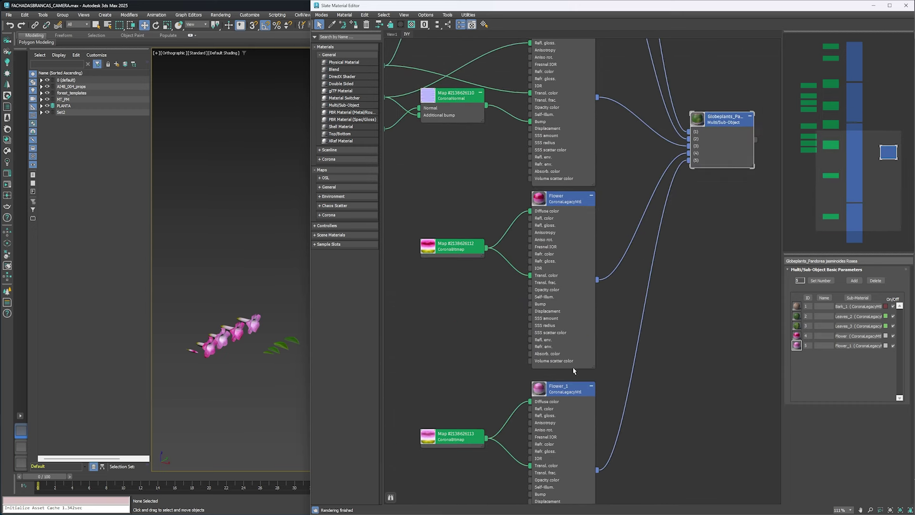
pyautogui.click(876, 6)
# Give Leaf_002's leaf element material ID 2, deselect it, and reopen the Slate Material Editor
pyautogui.click(291, 341)
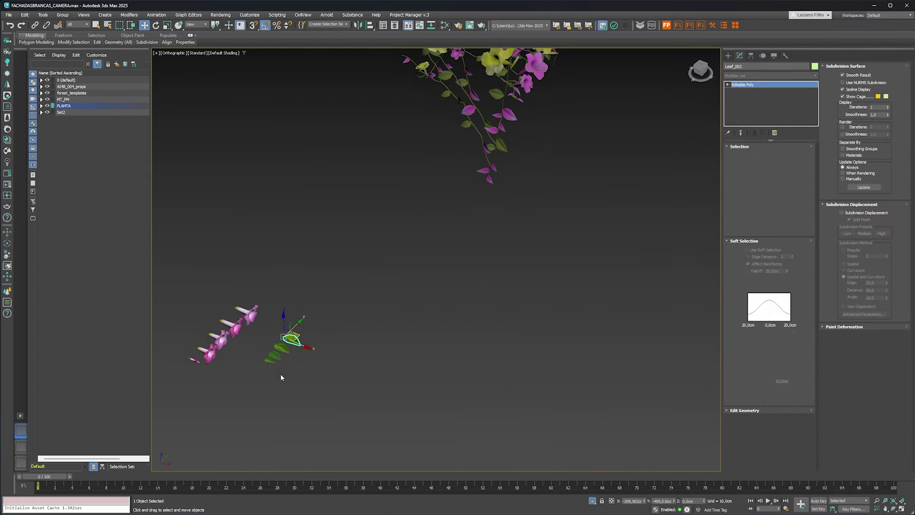
pyautogui.scroll(3, 281, 375)
pyautogui.scroll(3, 377, 365)
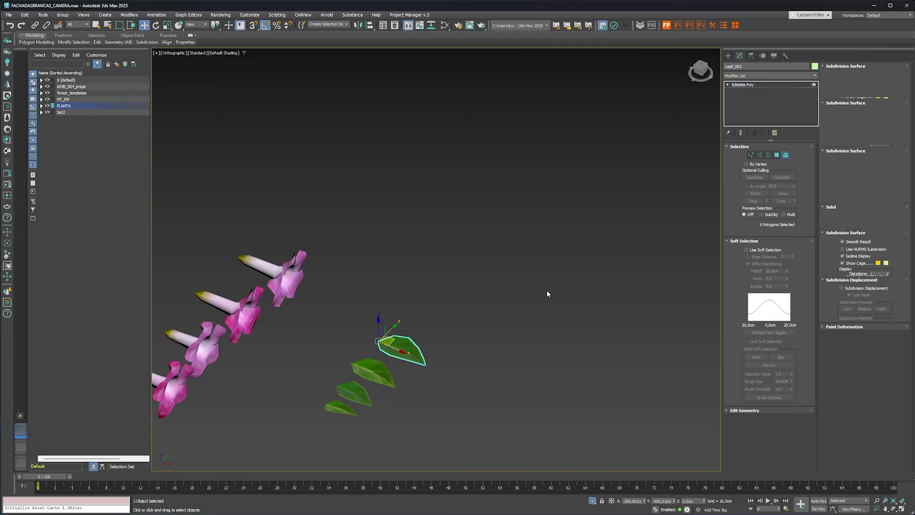
pyautogui.click(785, 155)
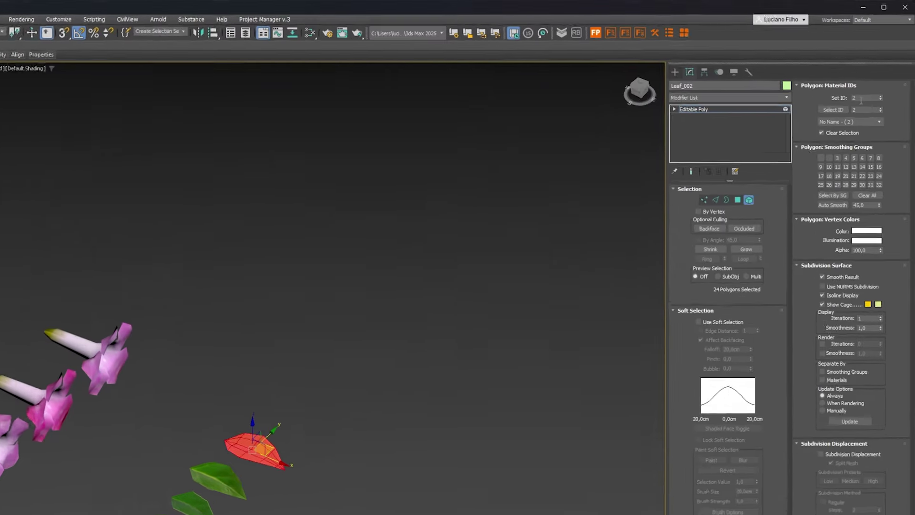
pyautogui.click(864, 75)
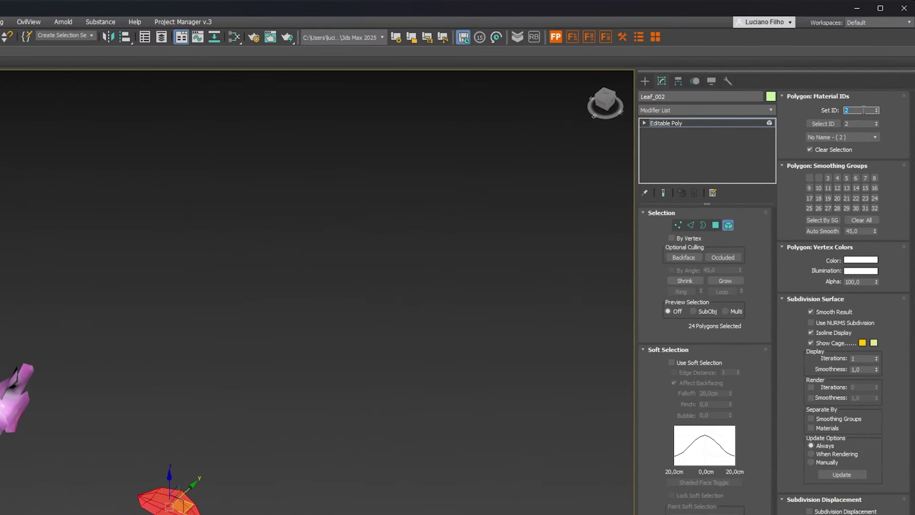
pyautogui.press('5')
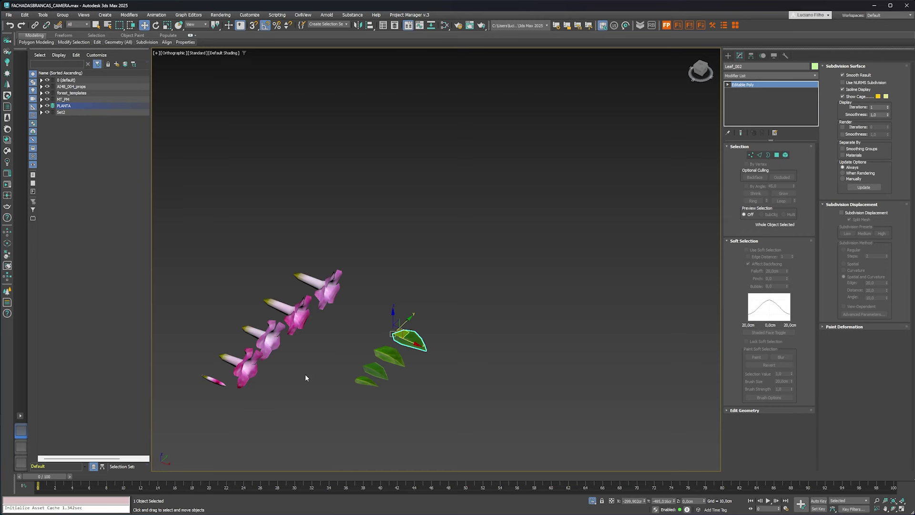
pyautogui.scroll(-5, 461, 325)
pyautogui.click(445, 333)
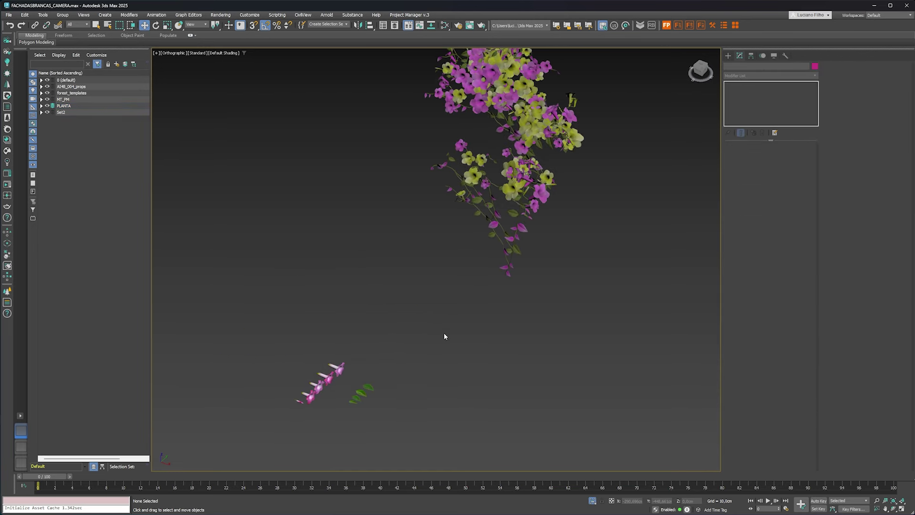
pyautogui.press('m')
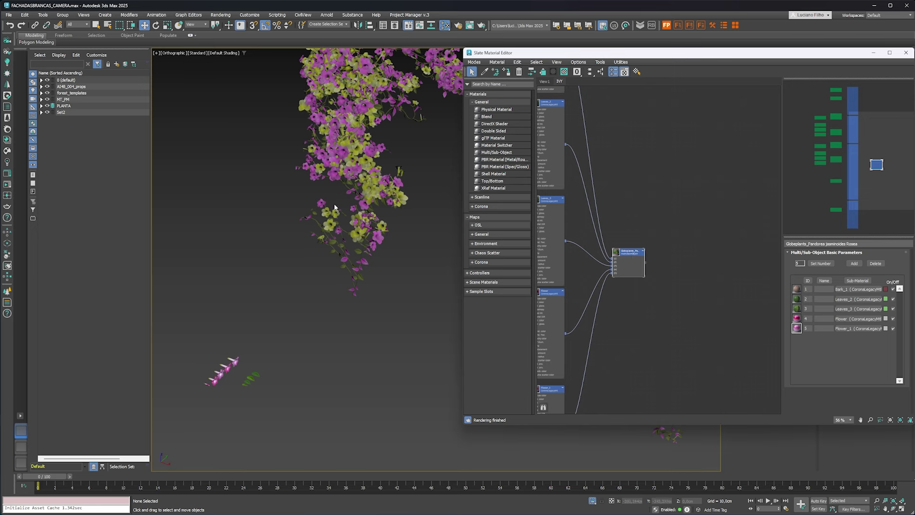
# Assign the Globeplants Multi/Sub-Object material to ForestIvy001 so its flowers turn pink, then close the editor
pyautogui.click(367, 209)
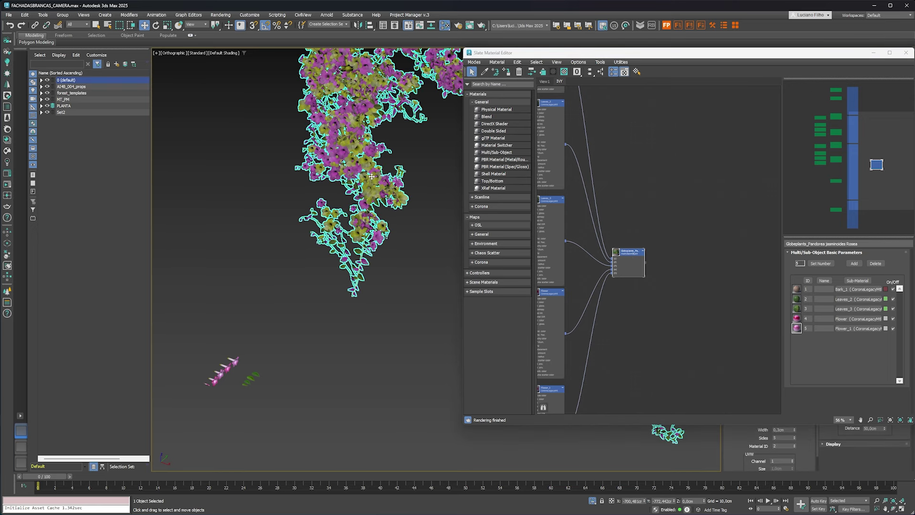
pyautogui.click(508, 74)
pyautogui.keyDown('alt'); pyautogui.moveTo(315, 244); pyautogui.dragTo(348, 244, button='middle'); pyautogui.keyUp('alt')
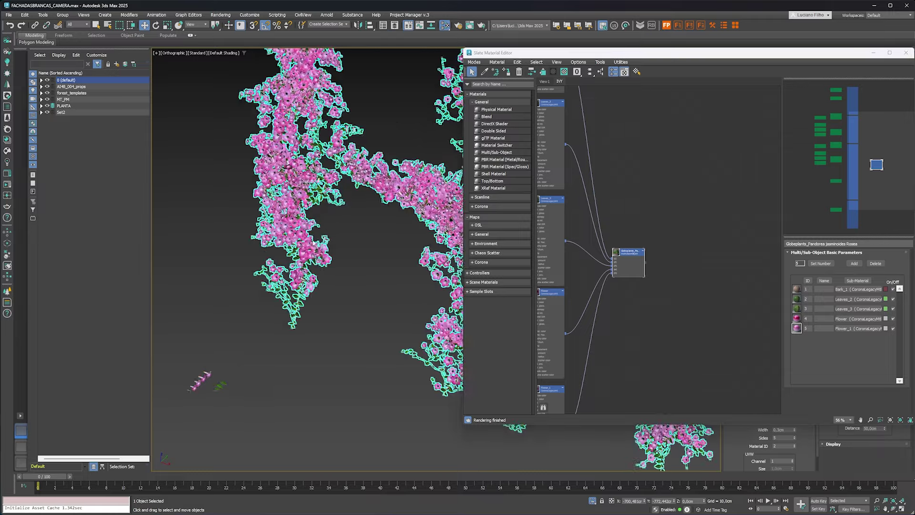
pyautogui.scroll(3, 341, 277)
pyautogui.scroll(2, 333, 310)
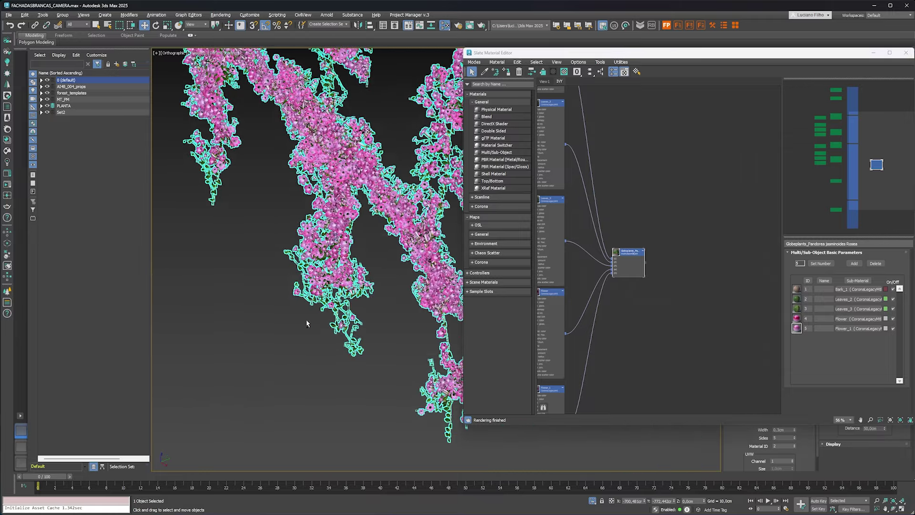
pyautogui.scroll(2, 325, 353)
pyautogui.scroll(4, 320, 377)
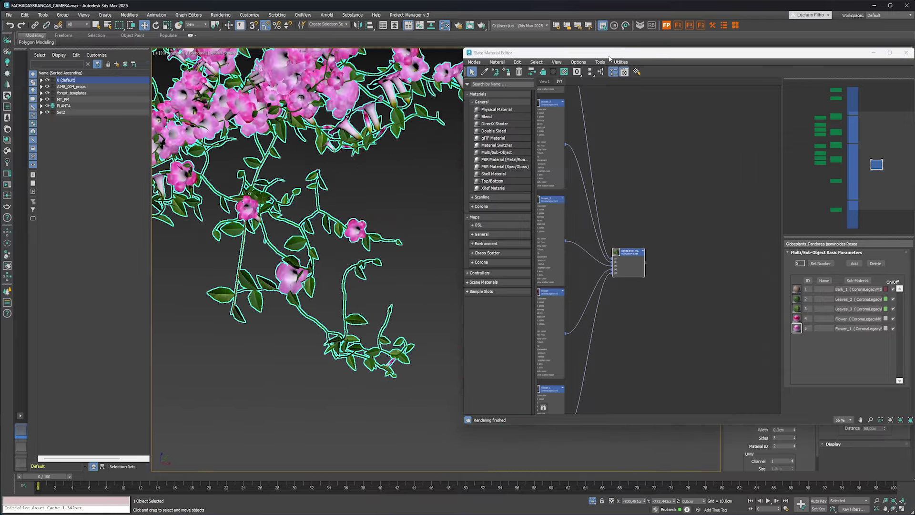
pyautogui.click(906, 52)
# Set the ForestIvy branch Width to 0,5cm
pyautogui.scroll(2, 400, 310)
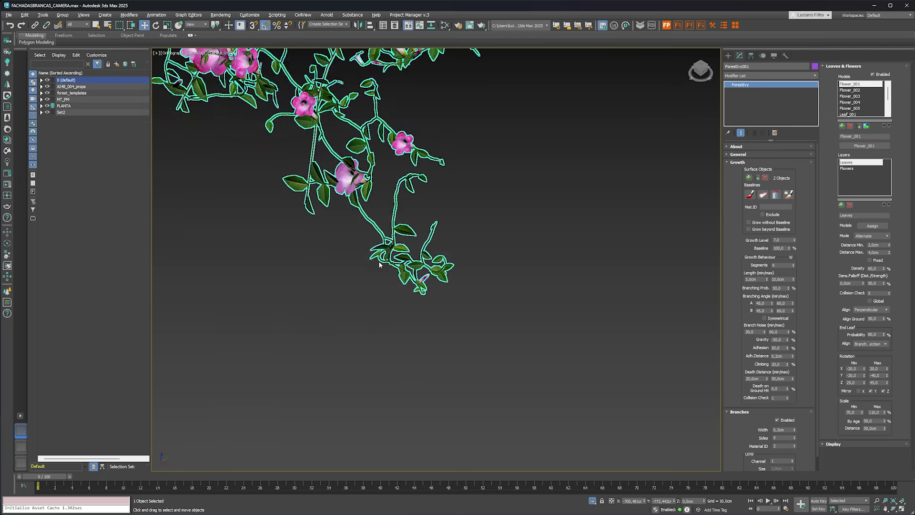
pyautogui.scroll(4, 361, 199)
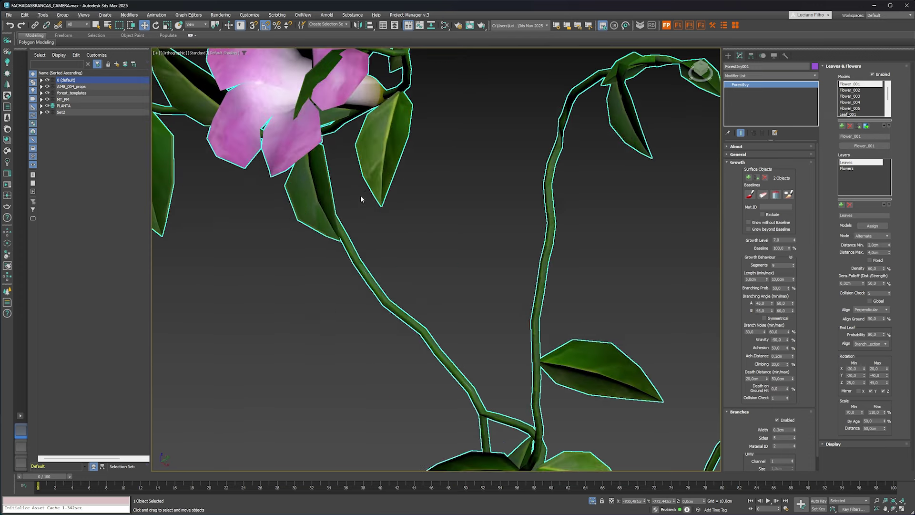
pyautogui.scroll(-1, 763, 428)
pyautogui.doubleClick(784, 415)
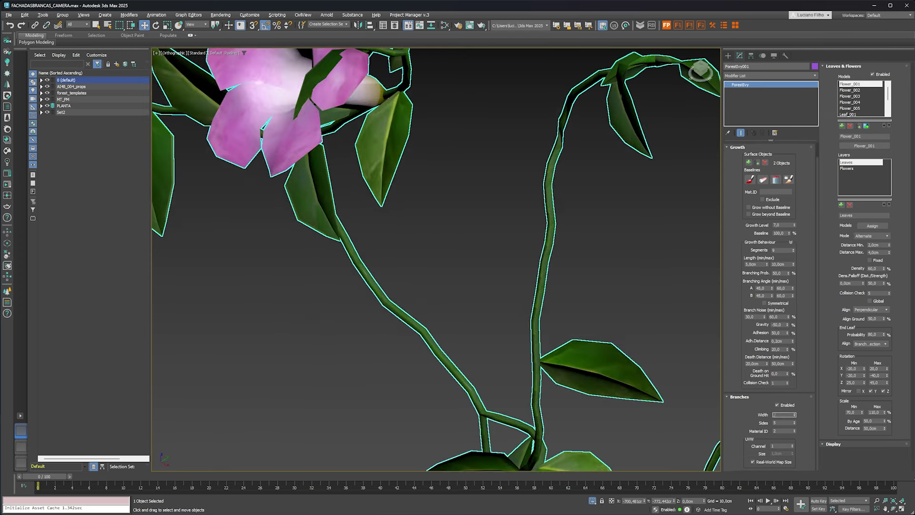
pyautogui.write('0,5')
pyautogui.press('Return')
# Change the Branches Material ID to the bark sub-material's ID for brown stems
pyautogui.scroll(-2, 434, 334)
pyautogui.scroll(-2, 434, 334)
pyautogui.scroll(-1, 433, 334)
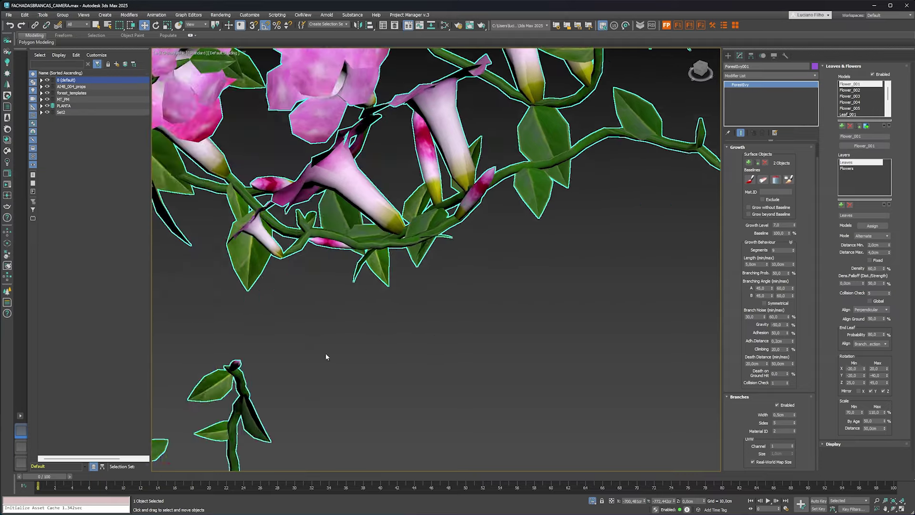
pyautogui.scroll(-3, 326, 356)
pyautogui.moveTo(496, 279)
pyautogui.mouseDown(button='middle')
pyautogui.moveTo(608, 396)
pyautogui.moveTo(608, 323)
pyautogui.mouseUp(button='middle')
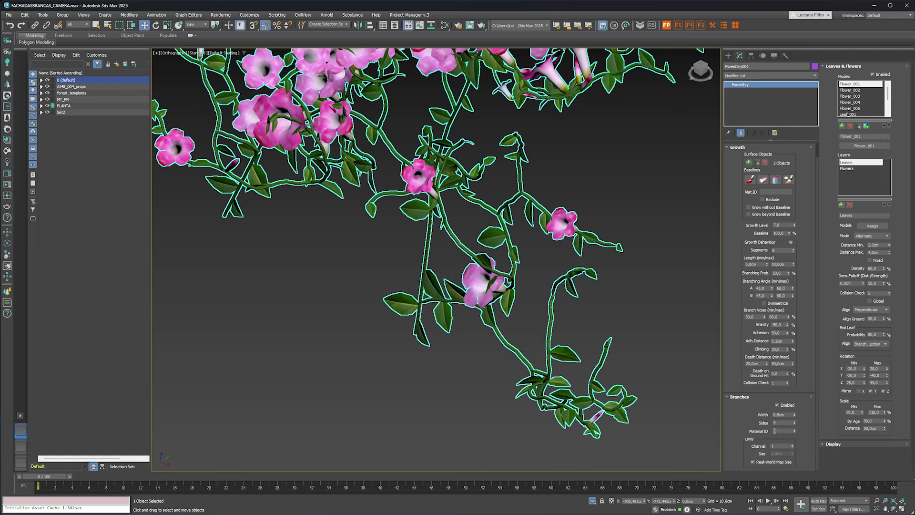
pyautogui.doubleClick(784, 433)
pyautogui.scroll(5, 525, 154)
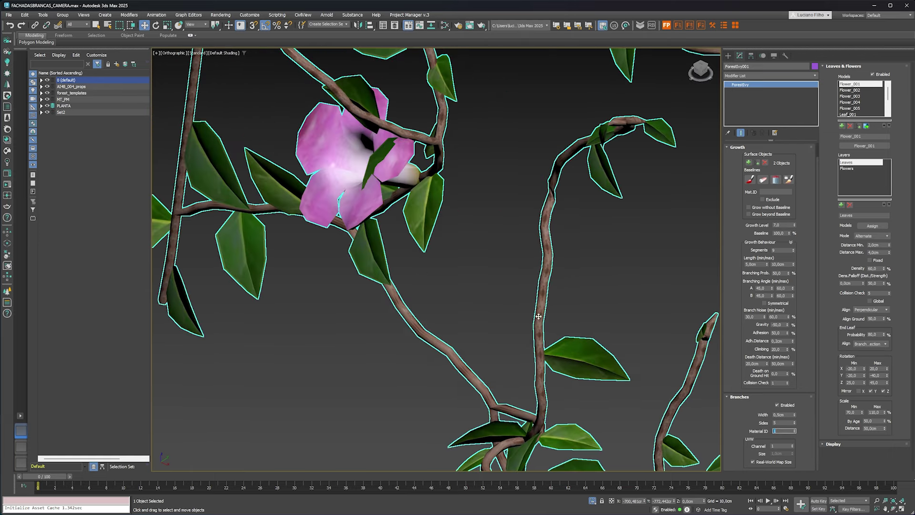
pyautogui.scroll(3, 525, 154)
pyautogui.scroll(-5, 328, 379)
pyautogui.keyDown('alt'); pyautogui.moveTo(460, 364); pyautogui.dragTo(445, 337, button='middle'); pyautogui.keyUp('alt')
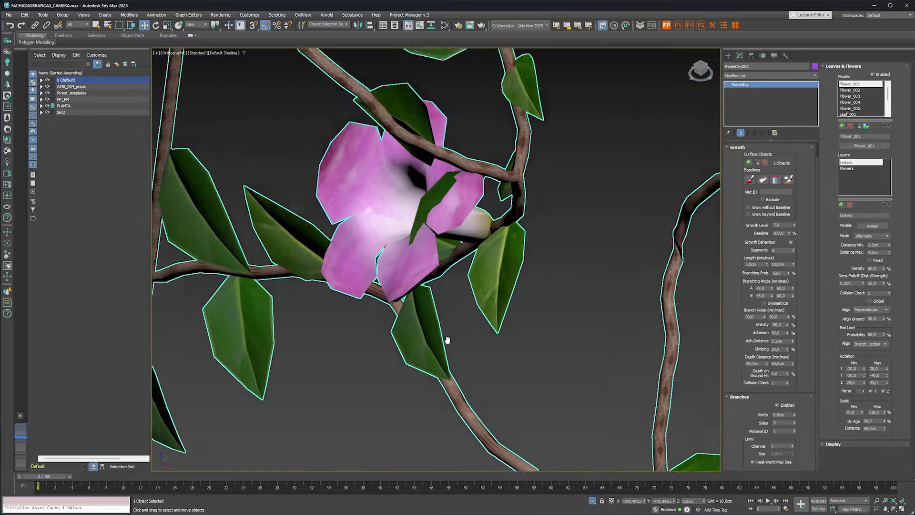
pyautogui.scroll(3, 361, 169)
pyautogui.scroll(-6, 365, 165)
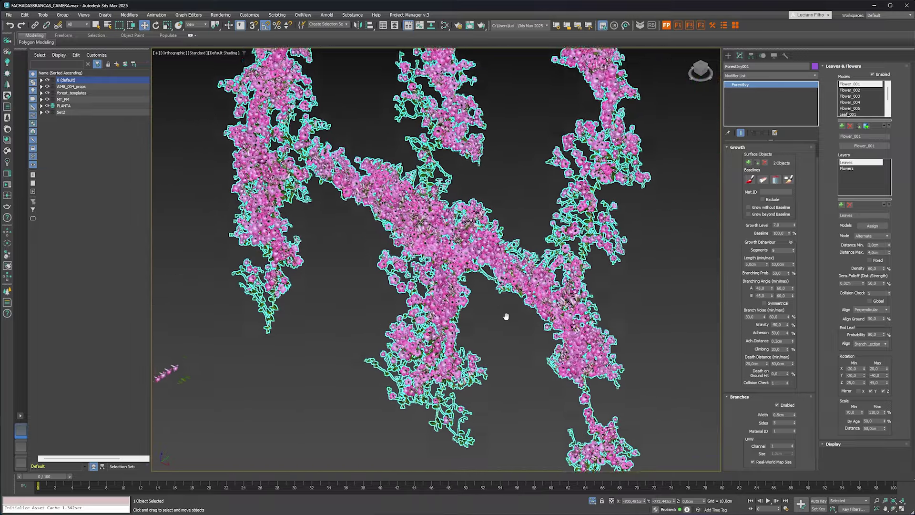
pyautogui.keyDown('alt'); pyautogui.moveTo(504, 348); pyautogui.dragTo(502, 358, button='middle'); pyautogui.keyUp('alt')
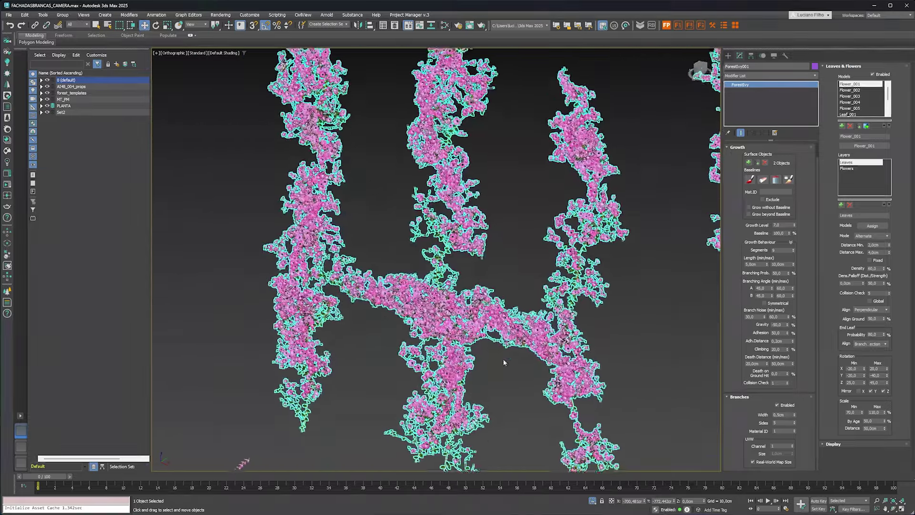
pyautogui.scroll(-2, 502, 323)
pyautogui.scroll(3, 330, 382)
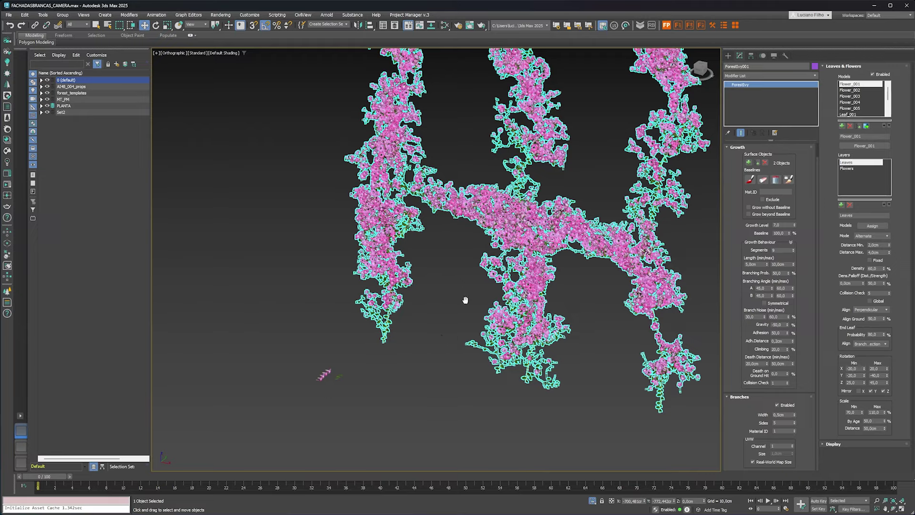
pyautogui.scroll(-3, 466, 300)
pyautogui.moveTo(445, 331)
pyautogui.keyDown('alt'); pyautogui.mouseDown(button='middle')
pyautogui.moveTo(379, 362)
pyautogui.moveTo(450, 381)
pyautogui.moveTo(414, 377)
pyautogui.mouseUp(button='middle'); pyautogui.keyUp('alt')
pyautogui.click(402, 371)
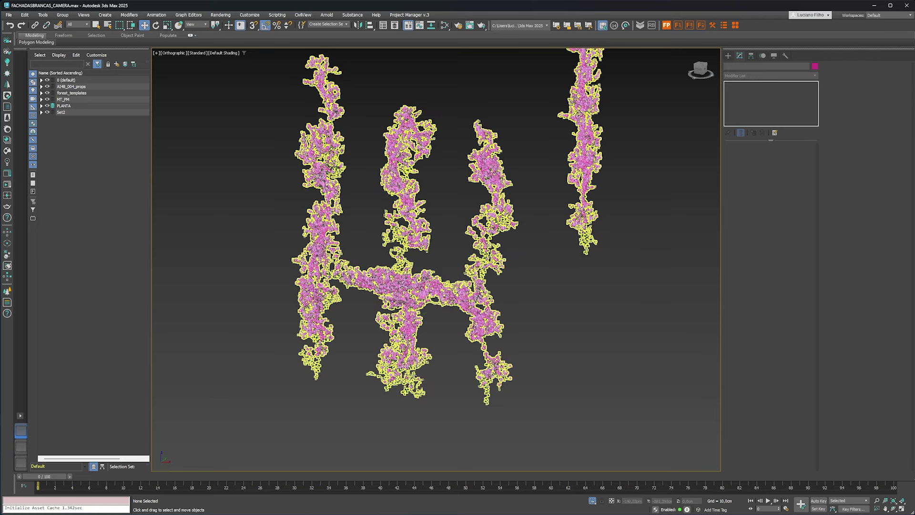
pyautogui.click(448, 385)
pyautogui.scroll(2, 448, 387)
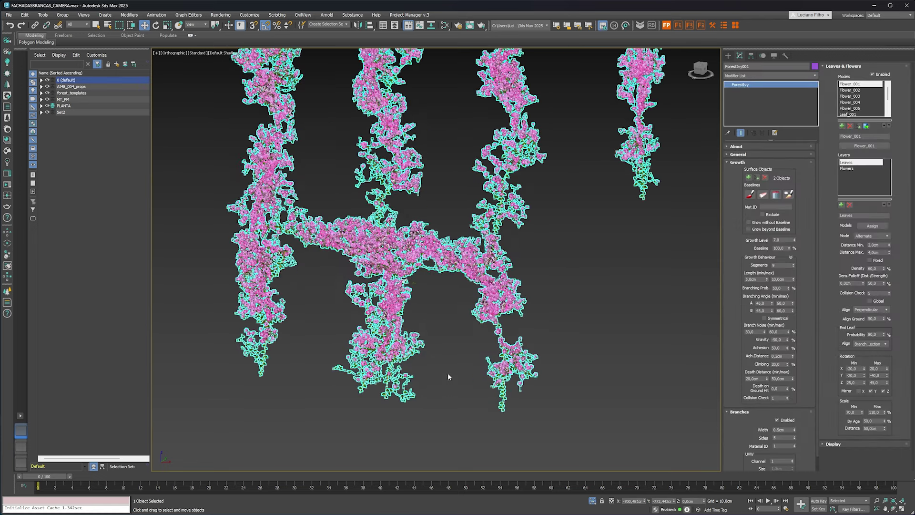
pyautogui.moveTo(449, 376); pyautogui.dragTo(454, 419, button='middle')
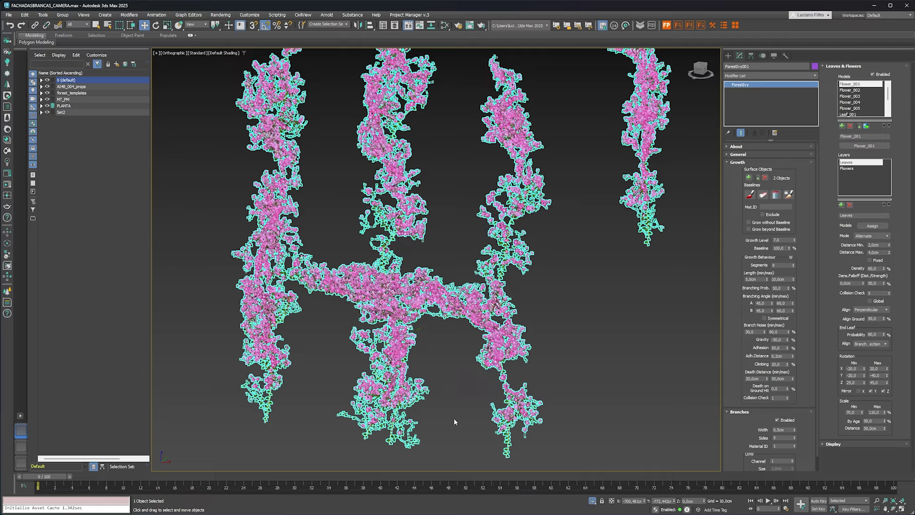
pyautogui.scroll(-2, 454, 418)
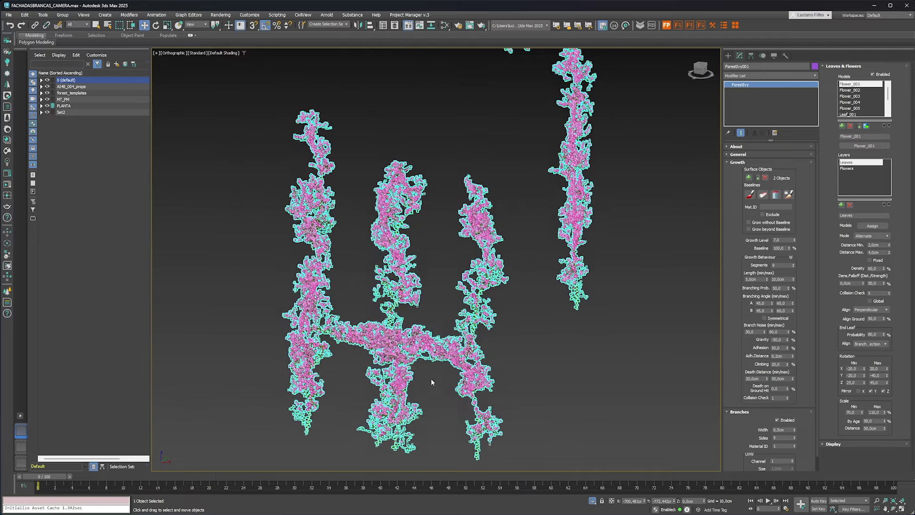
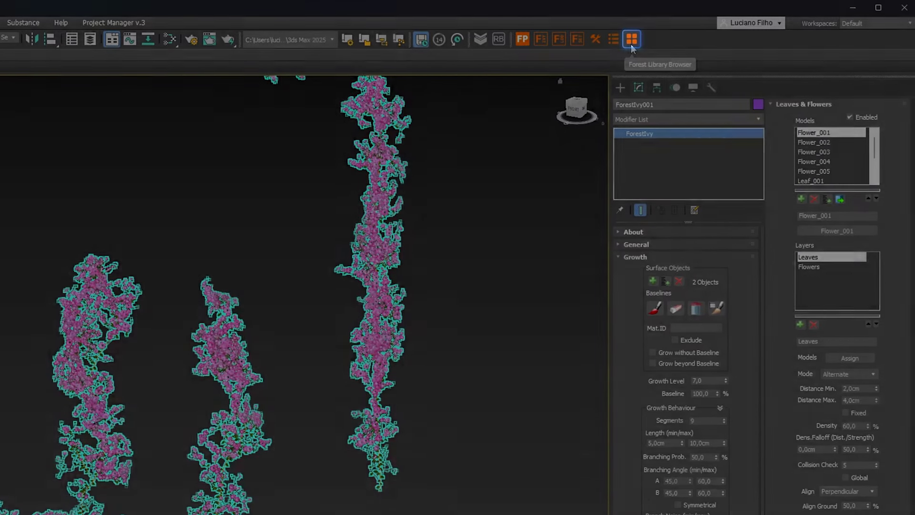
# Open the Forest Library Browser, collapse the ForestIvy folder and show the browser's File menu
pyautogui.click(631, 44)
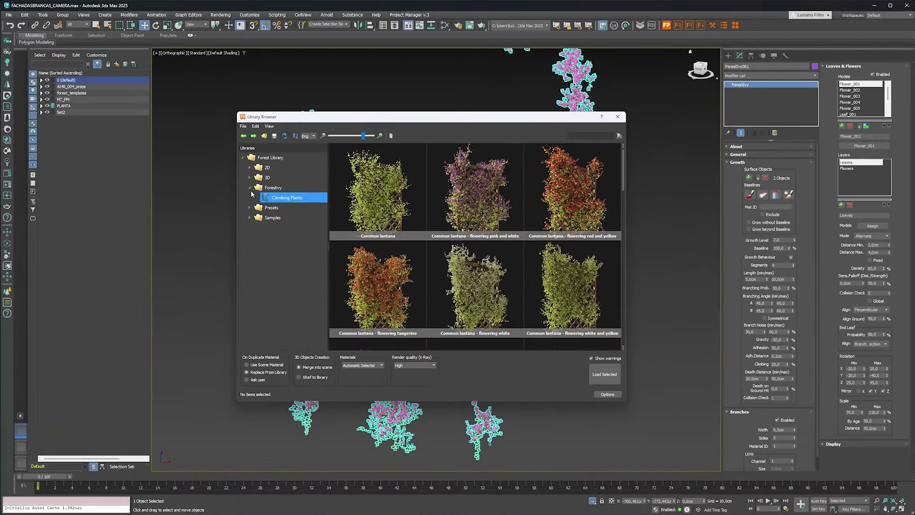
pyautogui.click(249, 188)
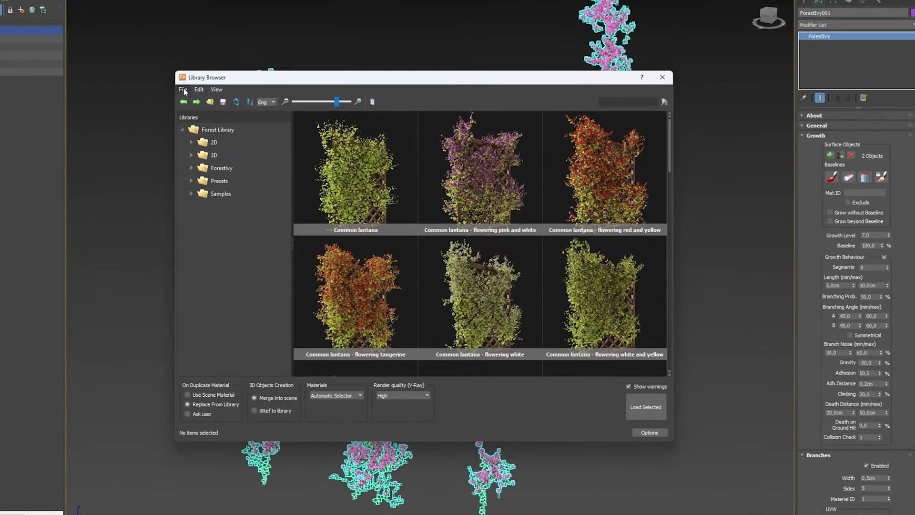
pyautogui.click(243, 126)
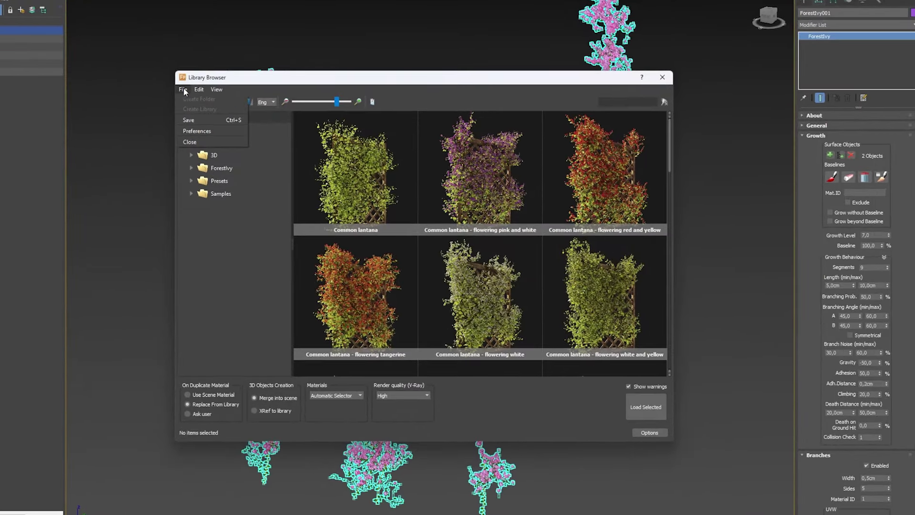
# Add a new OF3D_FOREST folder in NOVIDADES FOREST 9 as a library path in Preferences
pyautogui.click(195, 132)
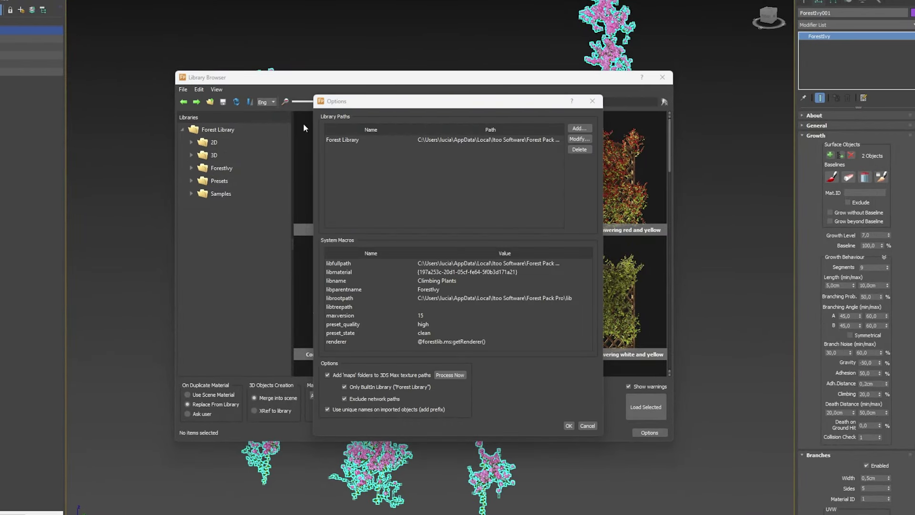
pyautogui.click(579, 129)
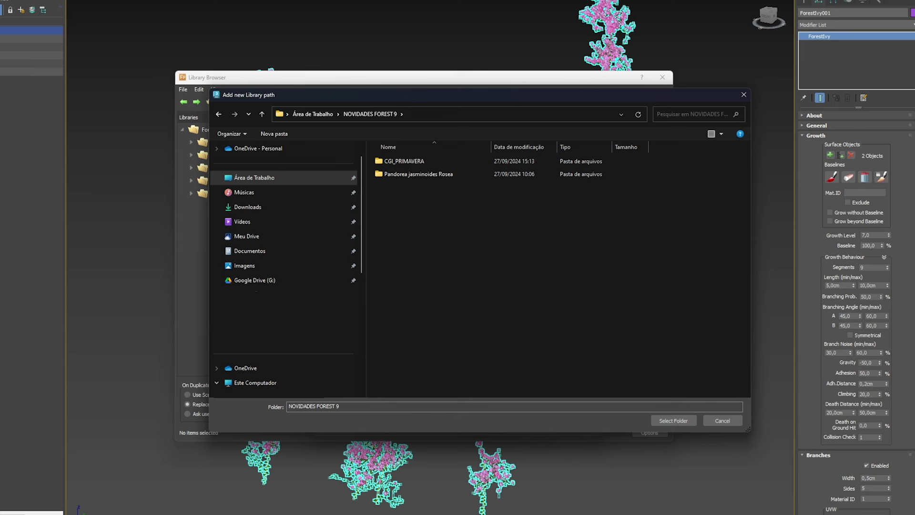
pyautogui.click(274, 133)
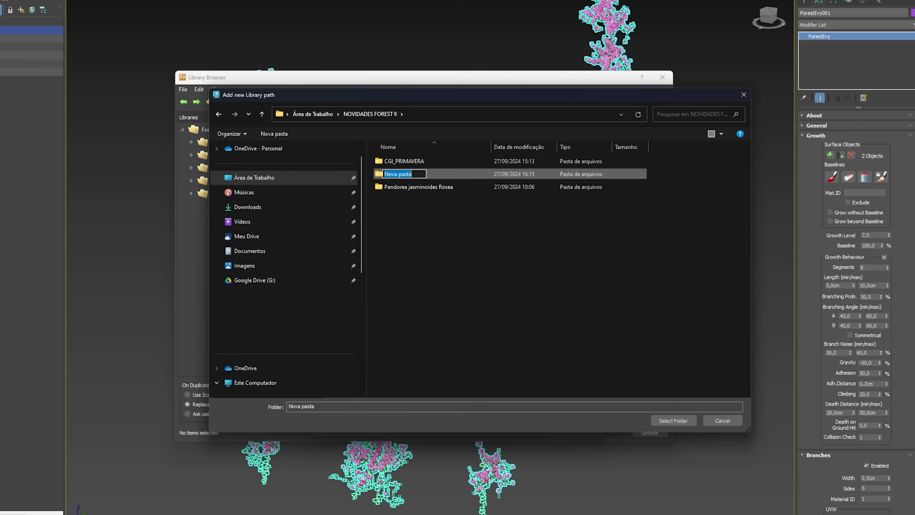
pyautogui.write('OF3')
pyautogui.write('D_FOR')
pyautogui.write('EST')
pyautogui.press('Return')
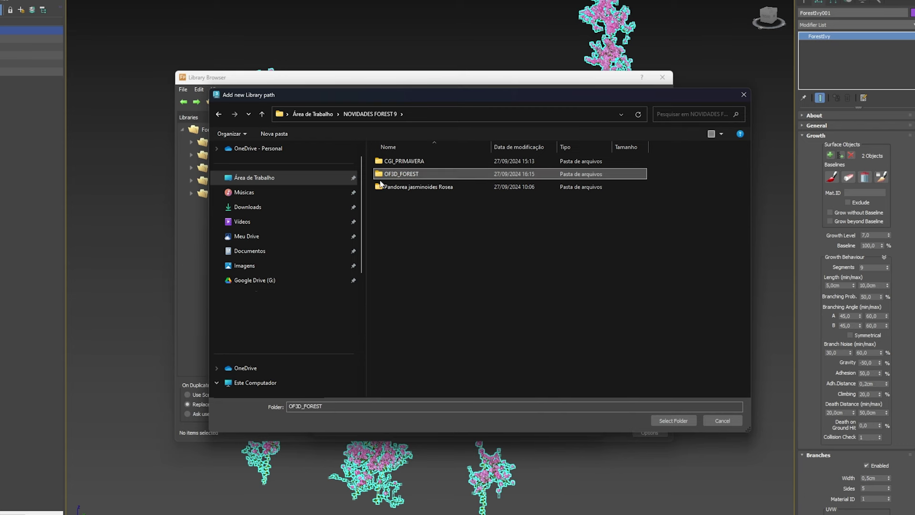
pyautogui.click(673, 421)
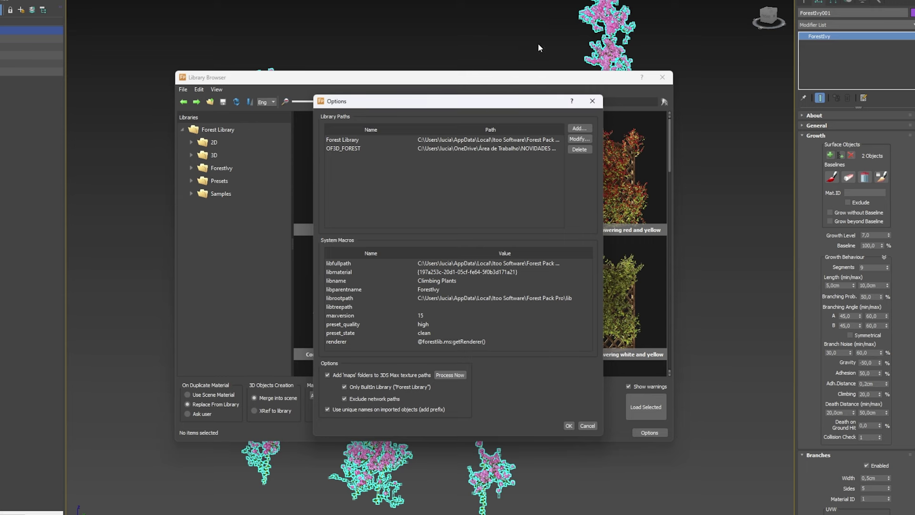
# Confirm the options and create a new library inside the OF3D_FOREST folder
pyautogui.click(569, 425)
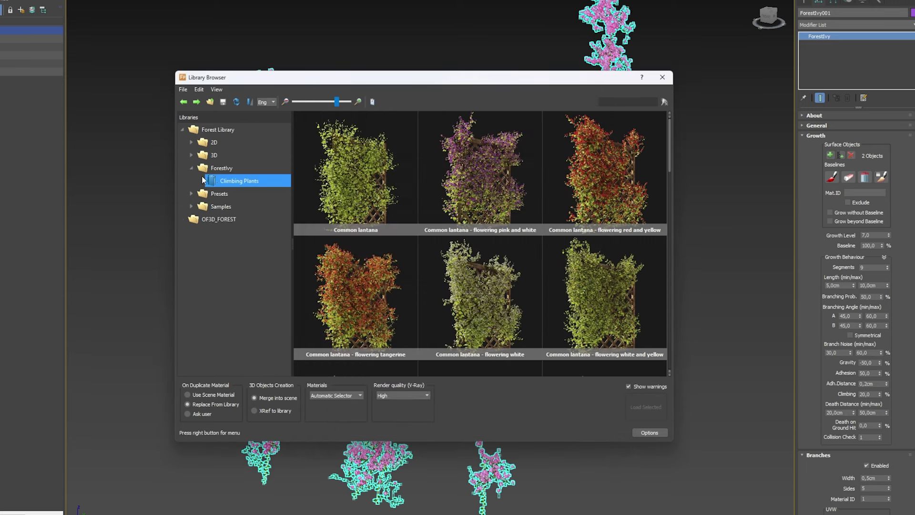
pyautogui.click(213, 221)
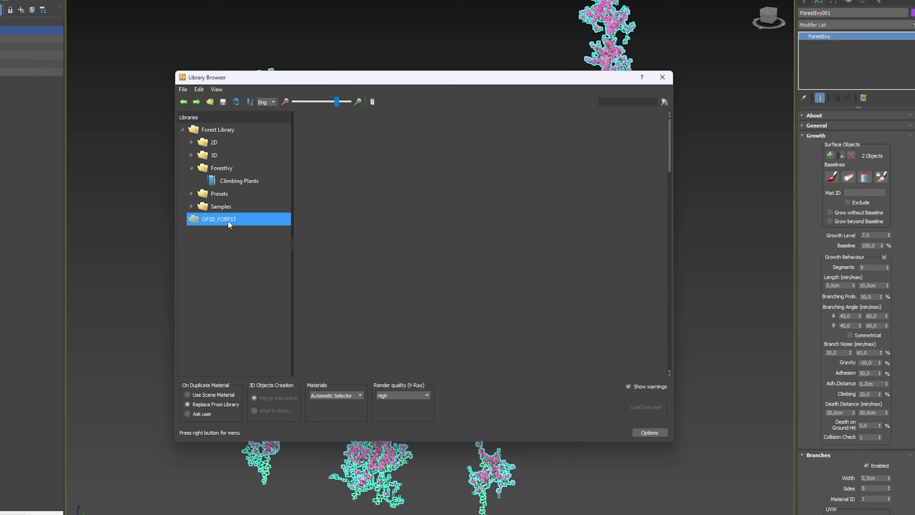
pyautogui.rightClick(227, 222)
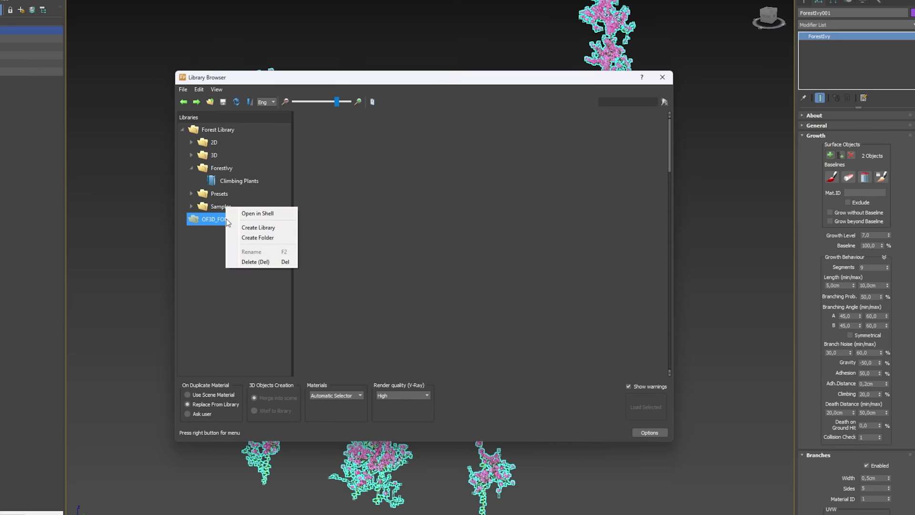
pyautogui.click(258, 228)
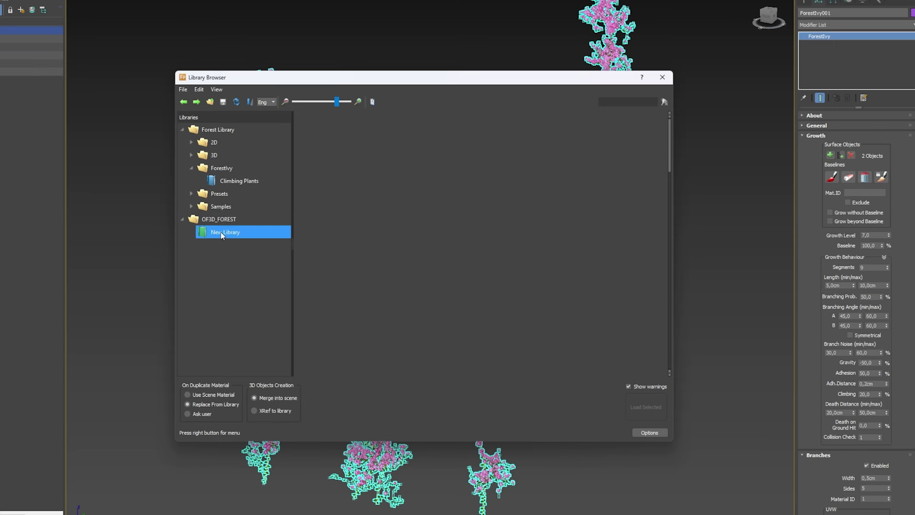
# Rename the New Library entry to 'Ivy Presets'
pyautogui.rightClick(230, 233)
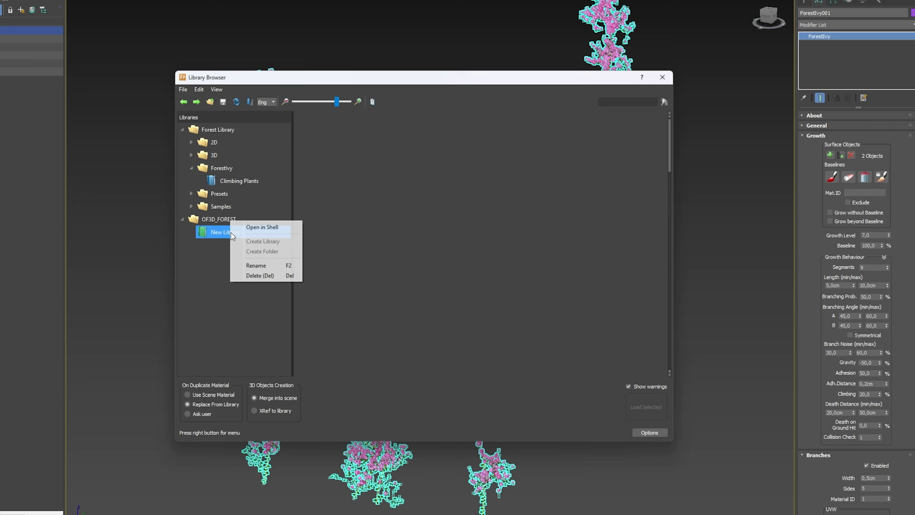
pyautogui.click(256, 265)
pyautogui.press('capslock')
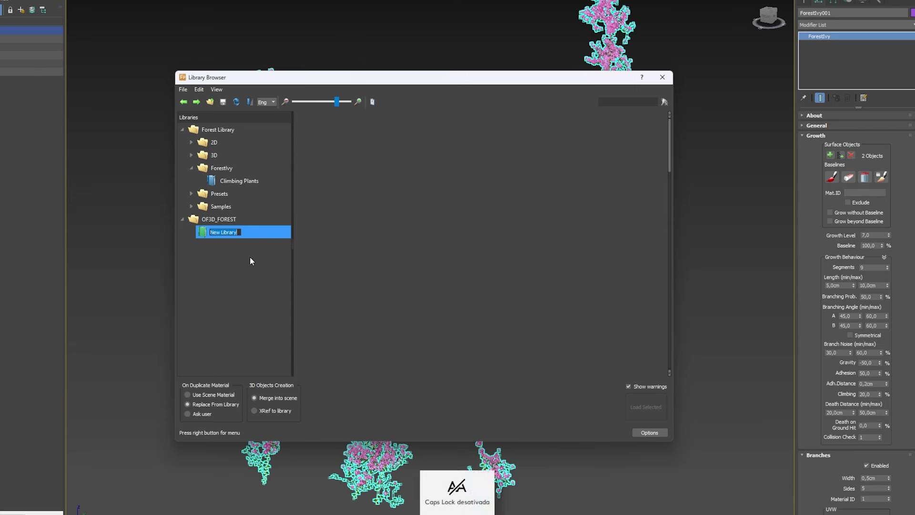
pyautogui.write('Ivy Pre')
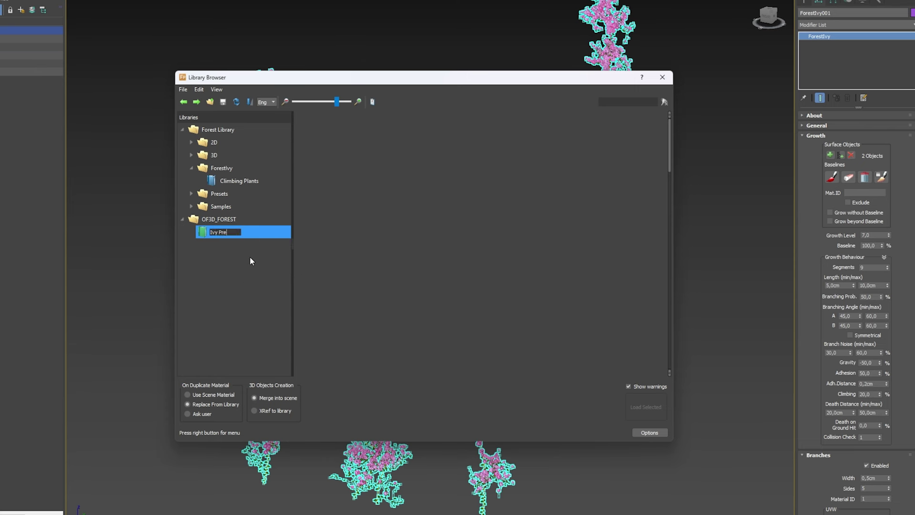
pyautogui.write('set')
pyautogui.press('Return')
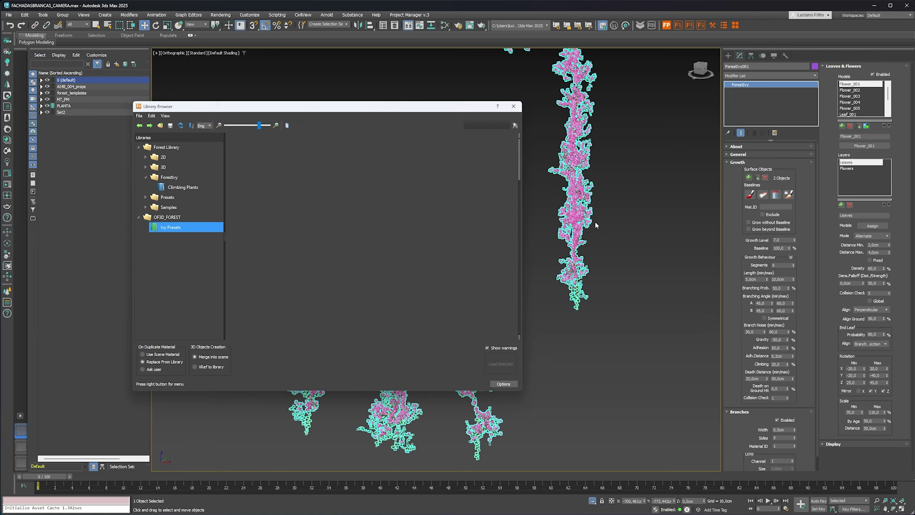
# Move the Library Browser window aside over the viewport
pyautogui.moveTo(338, 115); pyautogui.dragTo(393, 99)
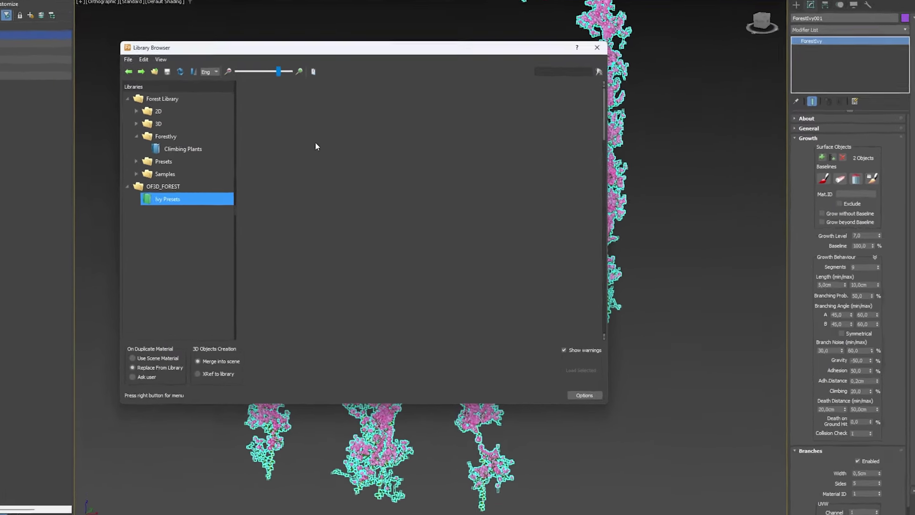
# Import ForestIvy001 from the current scene into the Ivy Presets library
pyautogui.rightClick(344, 160)
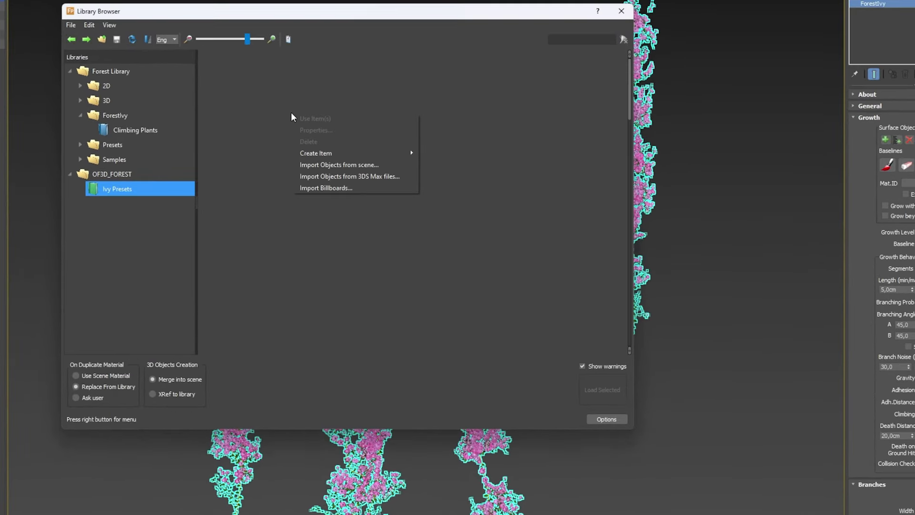
pyautogui.click(321, 168)
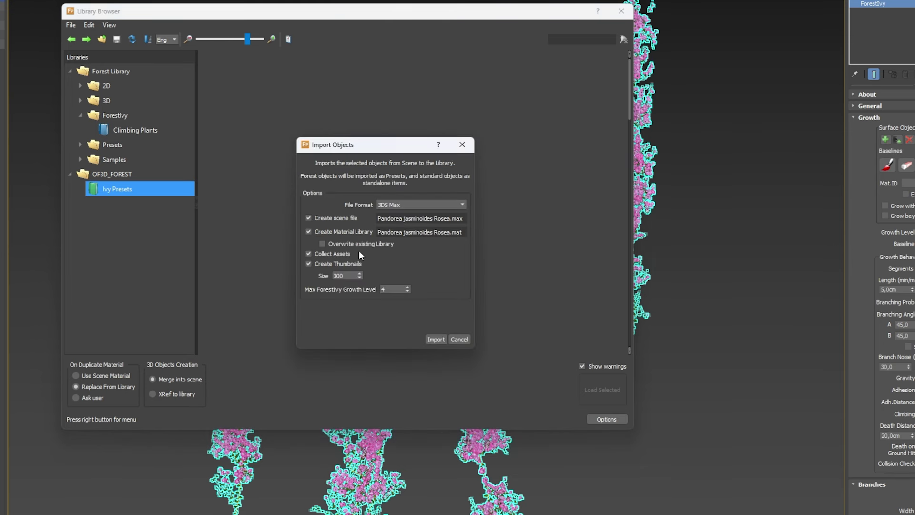
pyautogui.moveTo(353, 144); pyautogui.dragTo(334, 143)
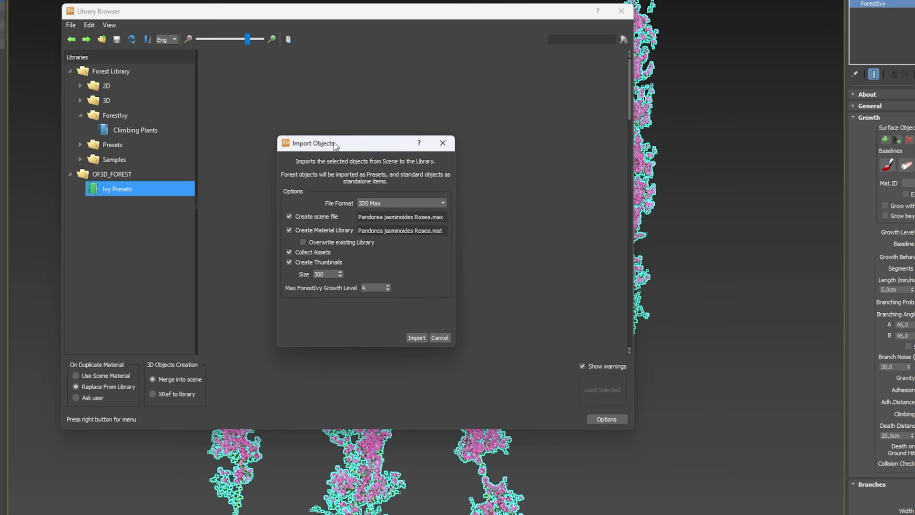
pyautogui.click(397, 217)
pyautogui.click(410, 339)
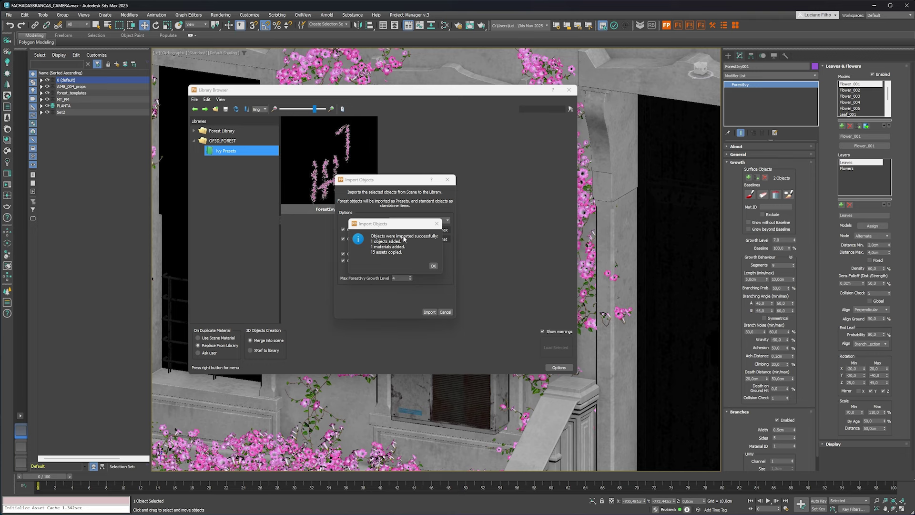
pyautogui.click(435, 266)
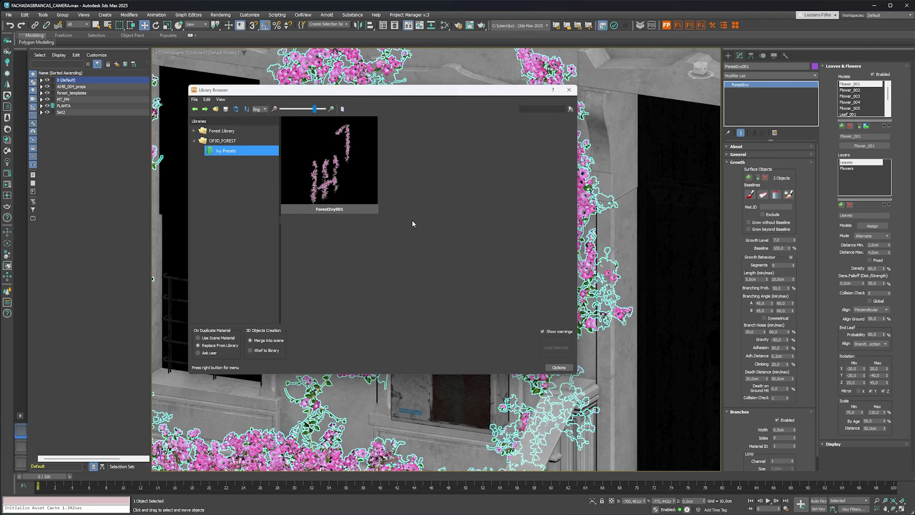
# Open the Properties of the imported ForestIvy001 preset
pyautogui.click(331, 190)
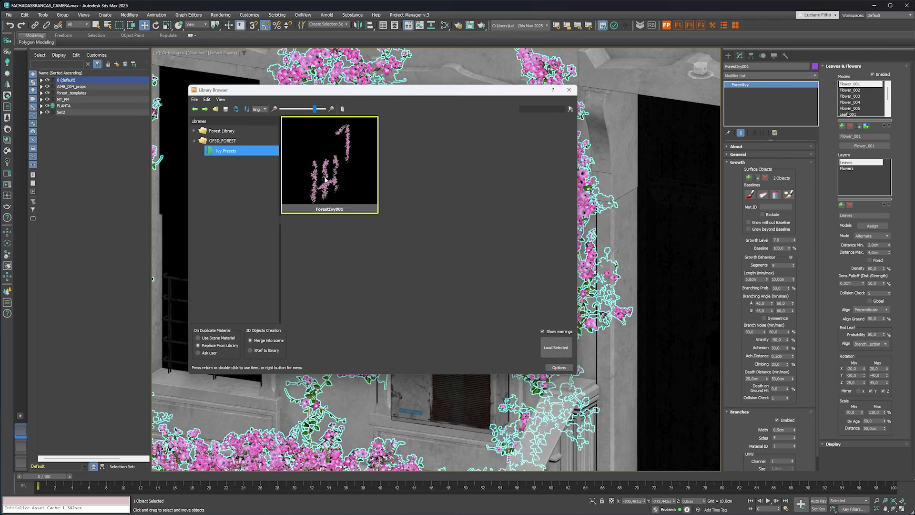
pyautogui.rightClick(337, 167)
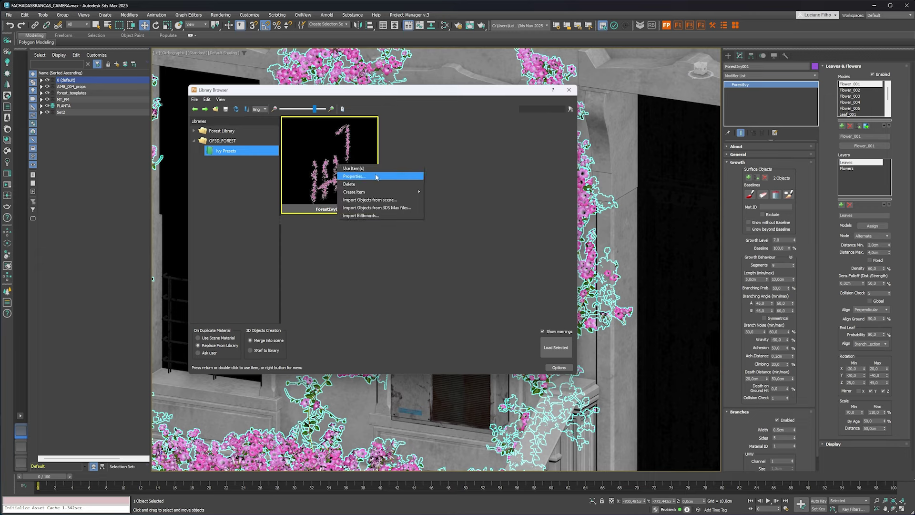
pyautogui.click(362, 177)
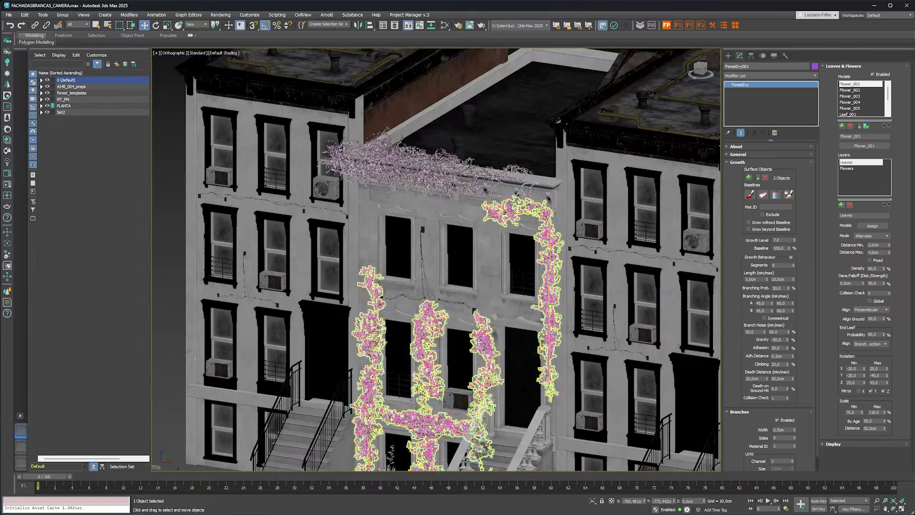
# Select ForestIvy002 on the roof ledge and frame the view on it
pyautogui.keyDown('alt'); pyautogui.moveTo(478, 343); pyautogui.dragTo(413, 278, button='middle'); pyautogui.keyUp('alt')
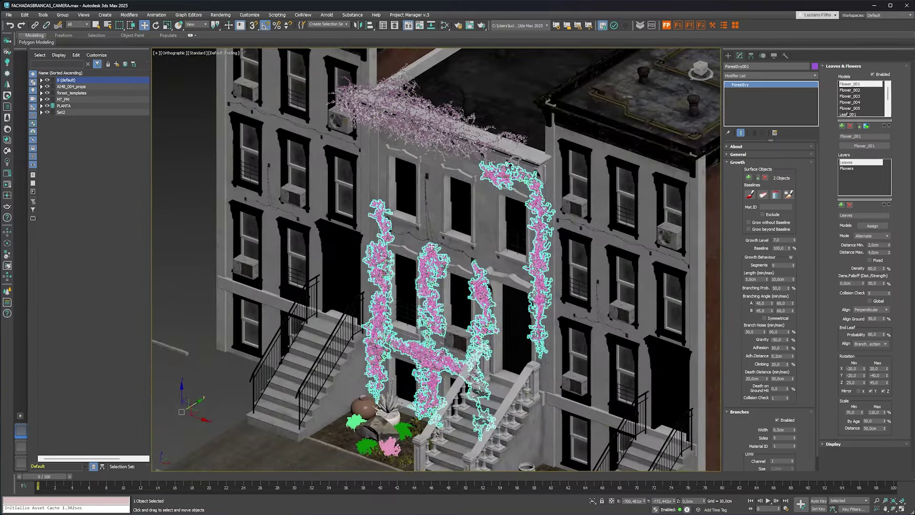
pyautogui.scroll(2, 426, 262)
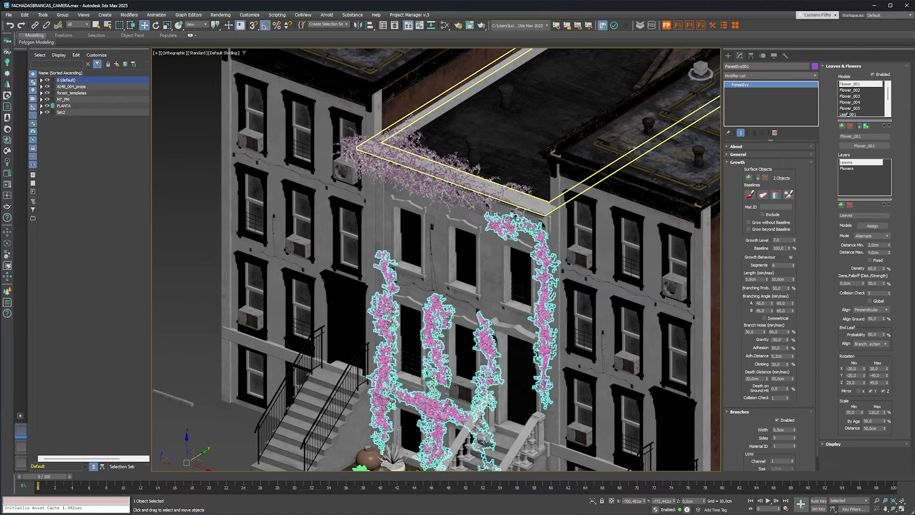
pyautogui.click(448, 167)
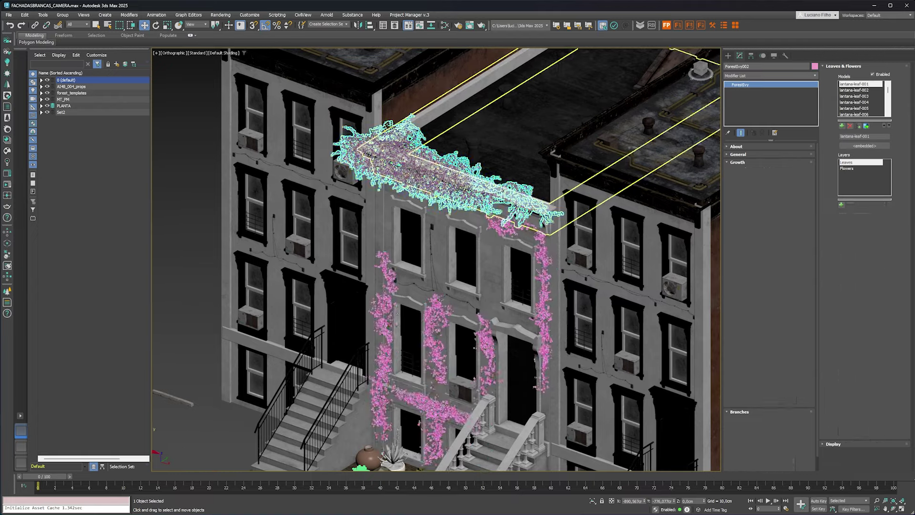
pyautogui.press('z')
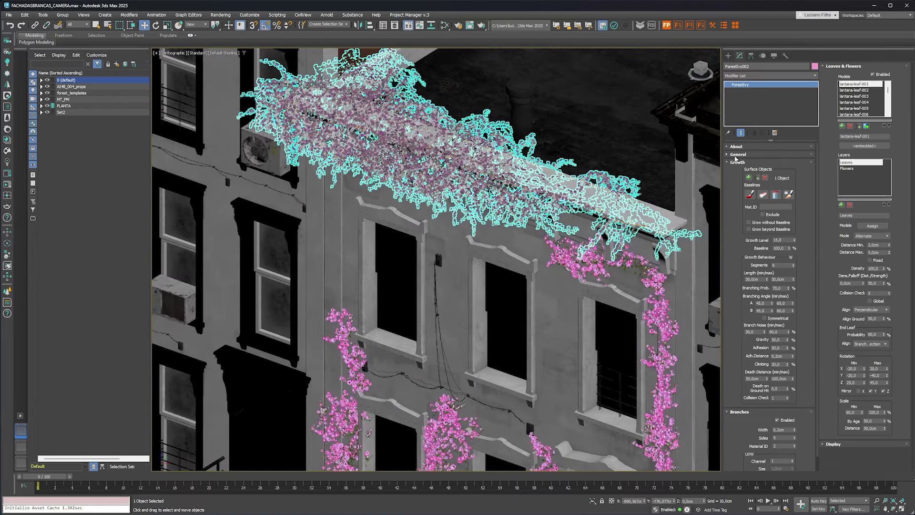
# Load the ForestIvy001 flowering preset from Ivy Presets onto ForestIvy002 via Library Select
pyautogui.click(737, 154)
pyautogui.click(768, 171)
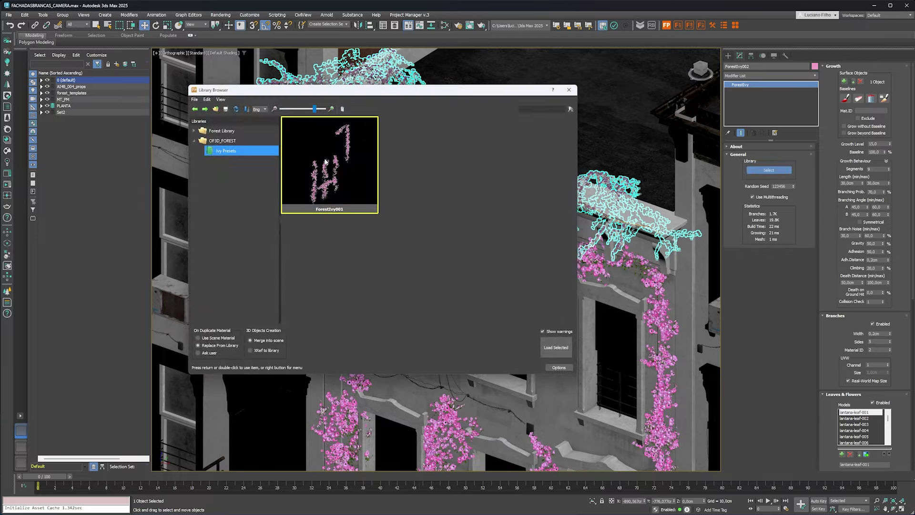
pyautogui.click(556, 347)
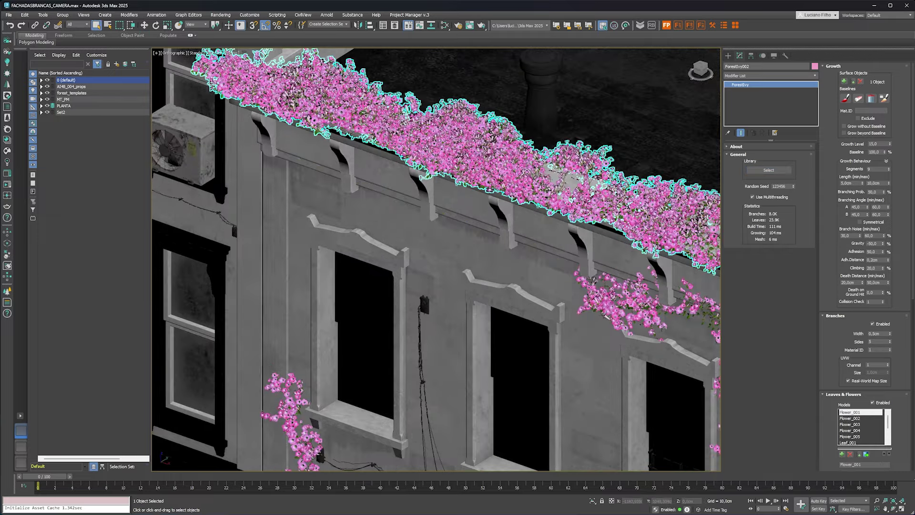
pyautogui.keyDown('alt'); pyautogui.moveTo(437, 260); pyautogui.dragTo(477, 248, button='middle'); pyautogui.keyUp('alt')
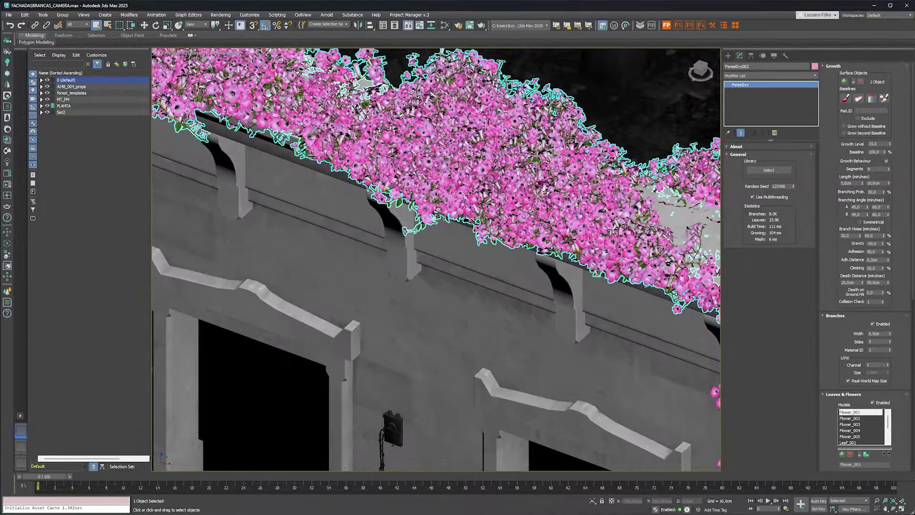
pyautogui.scroll(-2, 437, 259)
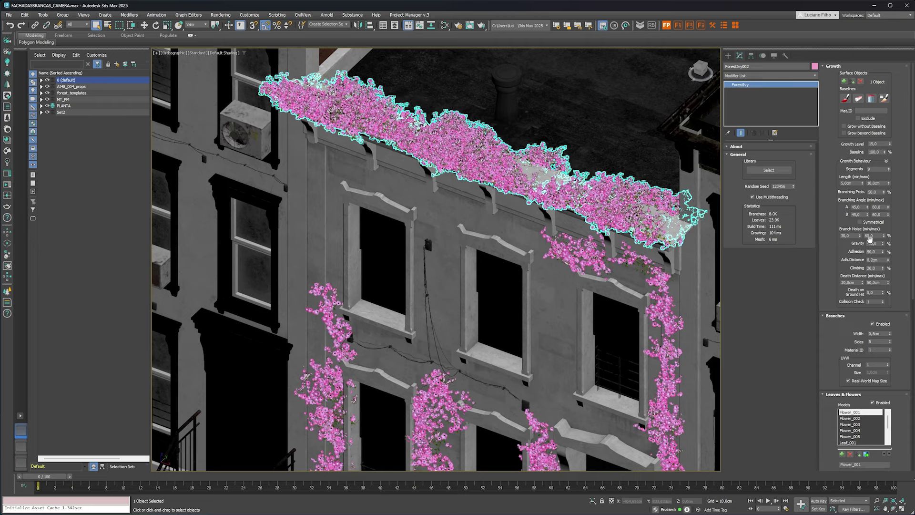
# Set the ivy's Gravity to 50 and Growth Level to 12
pyautogui.doubleClick(872, 244)
pyautogui.write('50')
pyautogui.press('Return')
pyautogui.doubleClick(877, 143)
pyautogui.write('12')
pyautogui.press('Return')
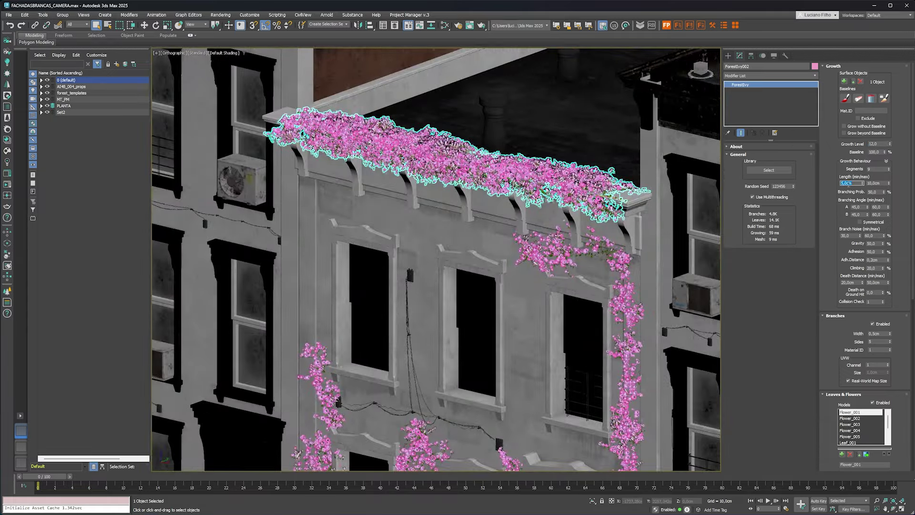
# Set branch Length to 15–30 cm and Death Distance to 50–100 cm
pyautogui.write('15')
pyautogui.press('Tab')
pyautogui.write('30')
pyautogui.press('Return')
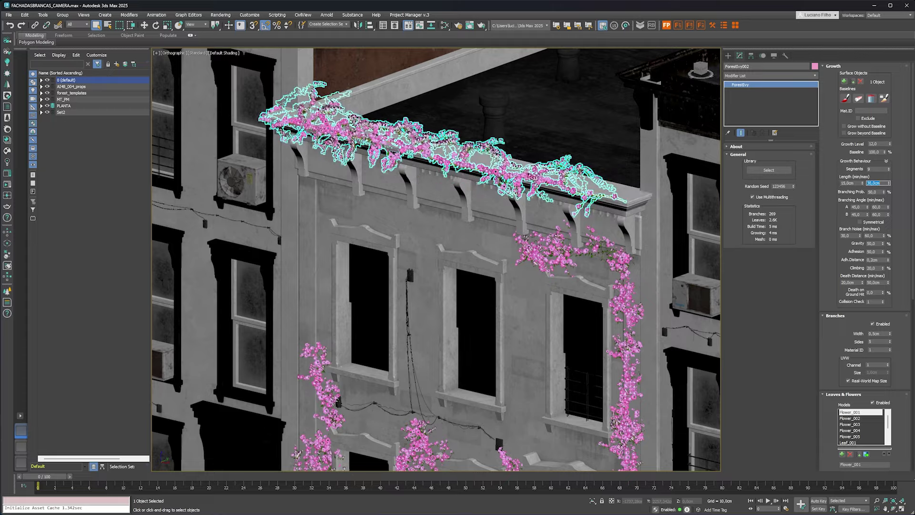
pyautogui.doubleClick(854, 283)
pyautogui.write('50')
pyautogui.press('Tab')
pyautogui.write('100')
pyautogui.press('Return')
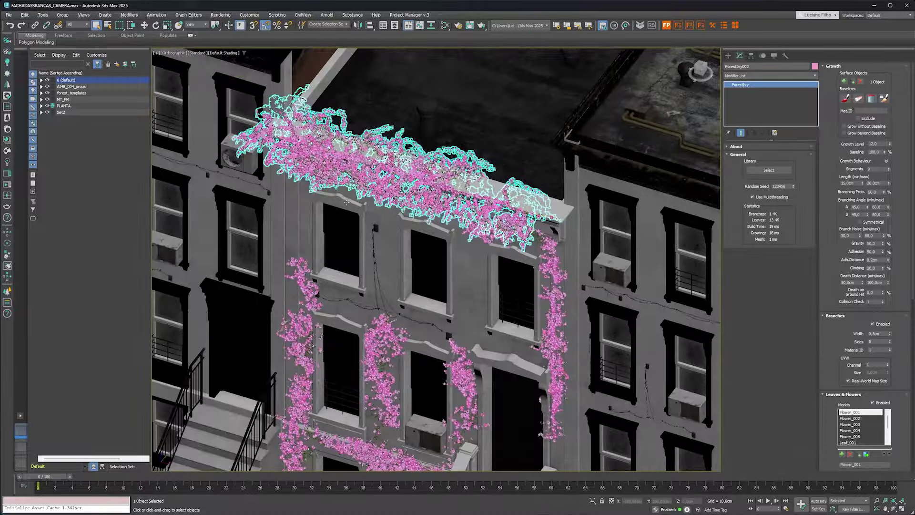
pyautogui.keyDown('alt'); pyautogui.moveTo(429, 215); pyautogui.dragTo(416, 198, button='middle'); pyautogui.keyUp('alt')
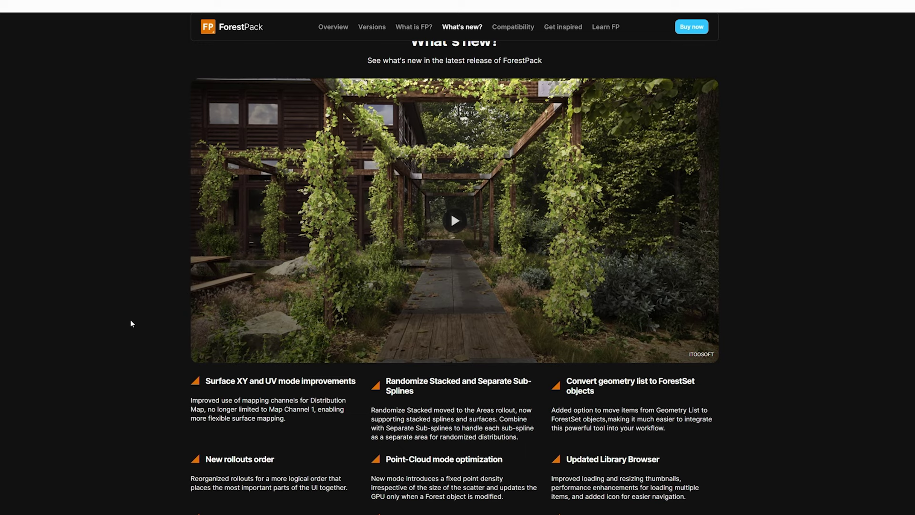
# Scroll the ForestPack What's new page down to its feature grid
pyautogui.scroll(1, 316, 89)
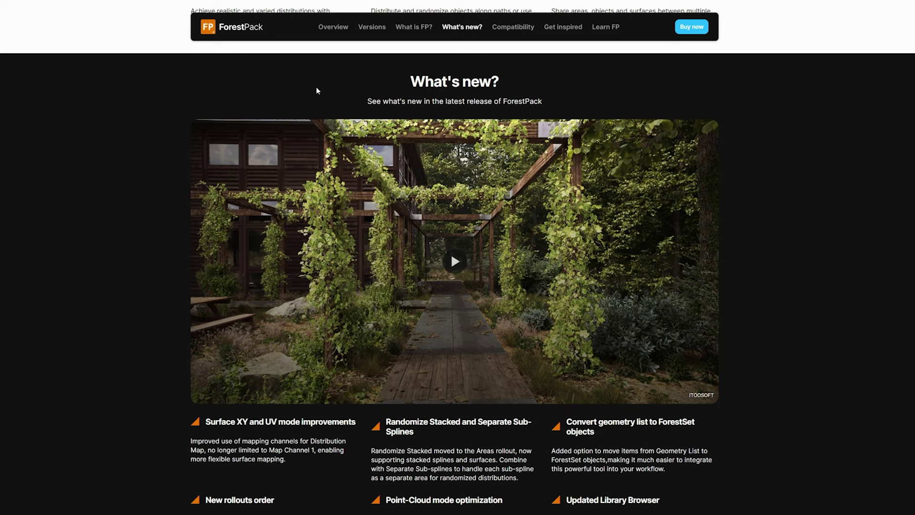
pyautogui.scroll(-3, 136, 238)
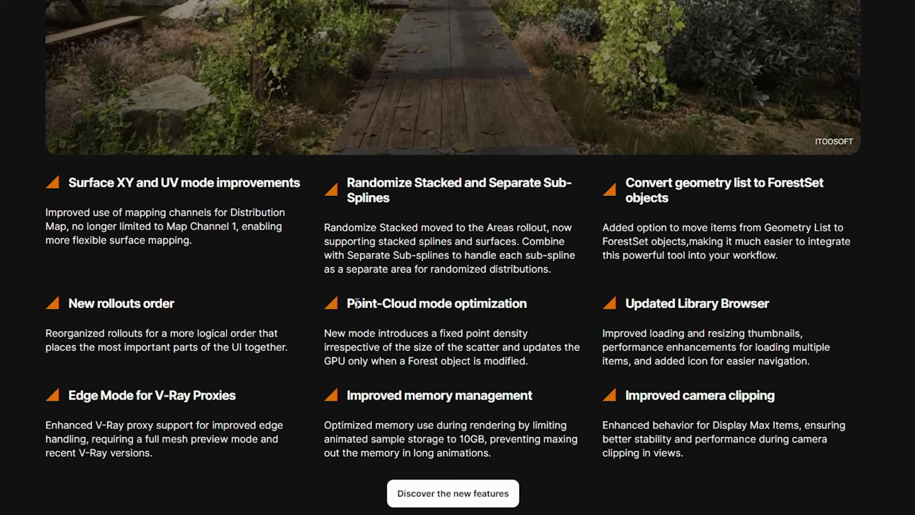
# Highlight the Point-Cloud mode optimization and Improved memory management feature headings
pyautogui.moveTo(355, 303); pyautogui.dragTo(515, 307)
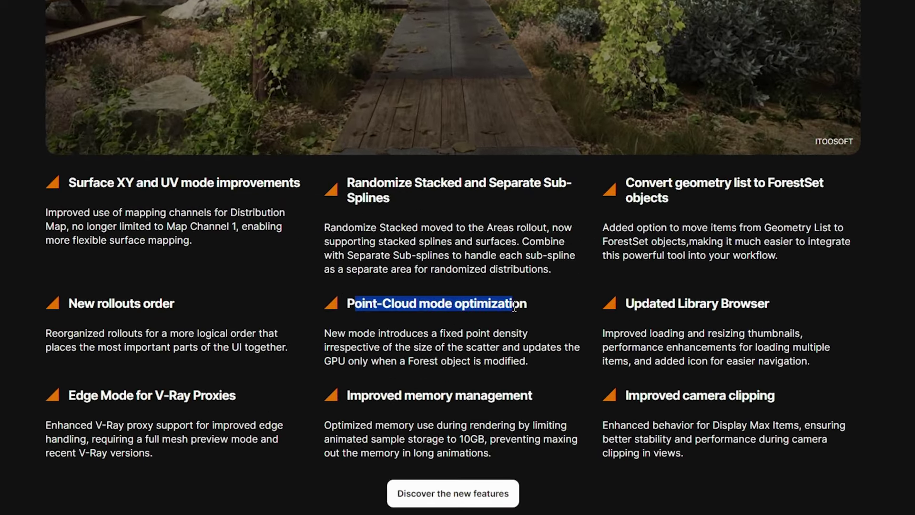
pyautogui.click(396, 303)
pyautogui.doubleClick(396, 303)
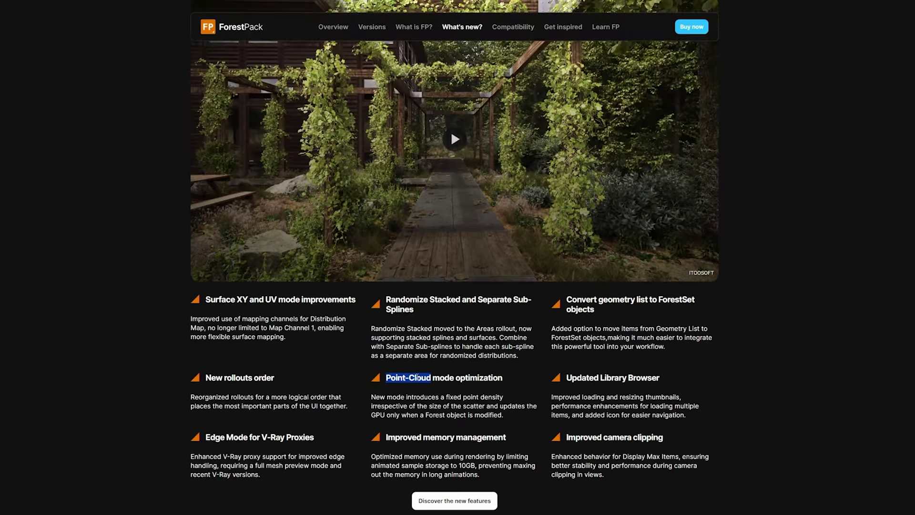
pyautogui.doubleClick(413, 439)
pyautogui.moveTo(413, 439); pyautogui.dragTo(462, 439)
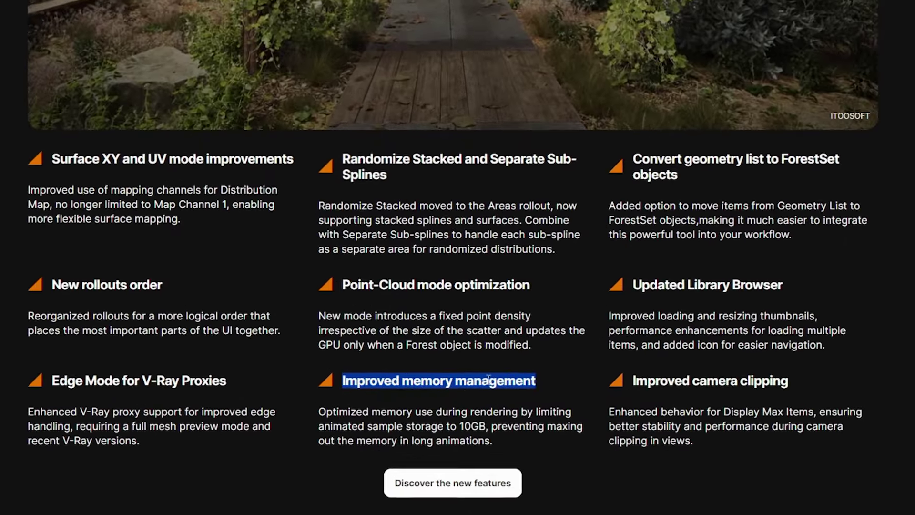
pyautogui.tripleClick(430, 380)
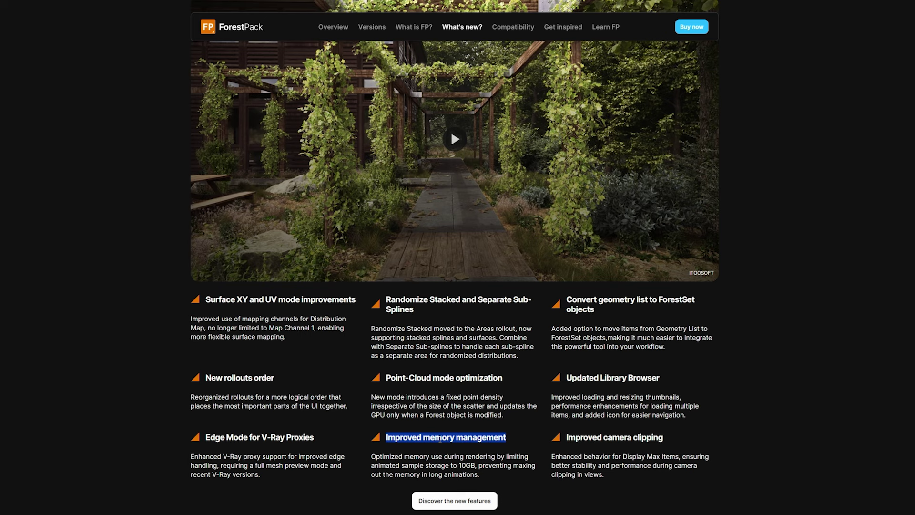
pyautogui.click(423, 455)
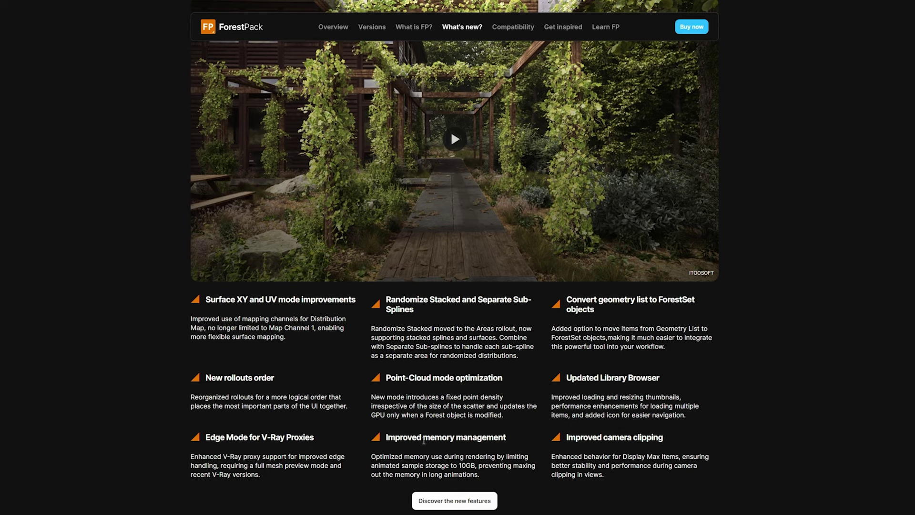
# Highlight the Updated Library Browser and Randomize Stacked headings, then scroll to Introducing ForestIvy!
pyautogui.moveTo(566, 377); pyautogui.dragTo(635, 378)
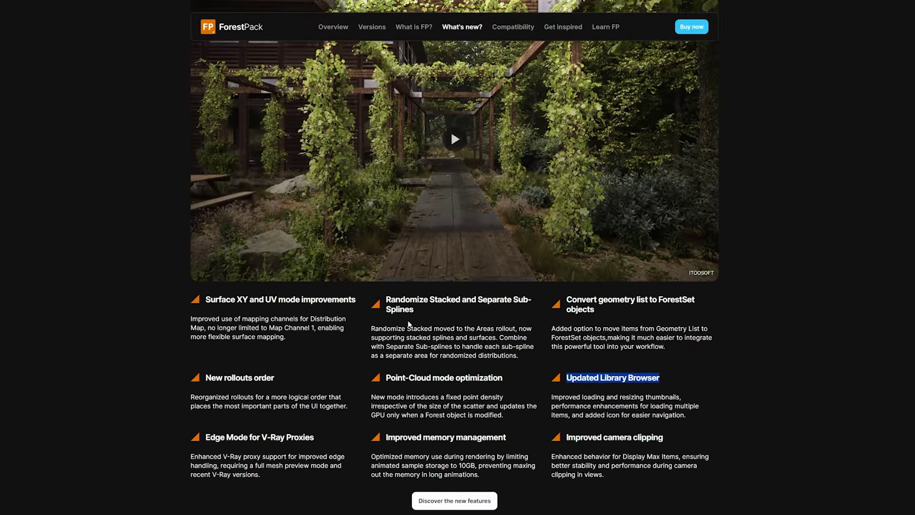
pyautogui.moveTo(386, 299); pyautogui.dragTo(415, 310)
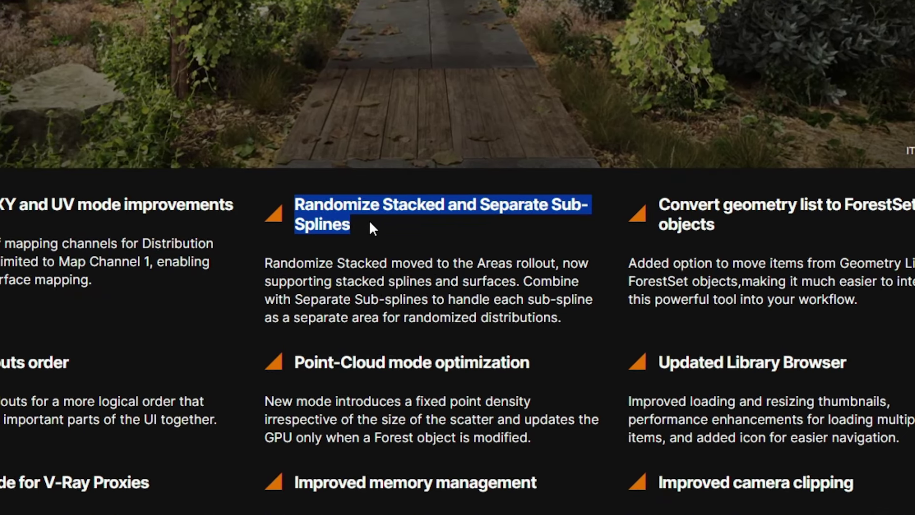
pyautogui.click(377, 229)
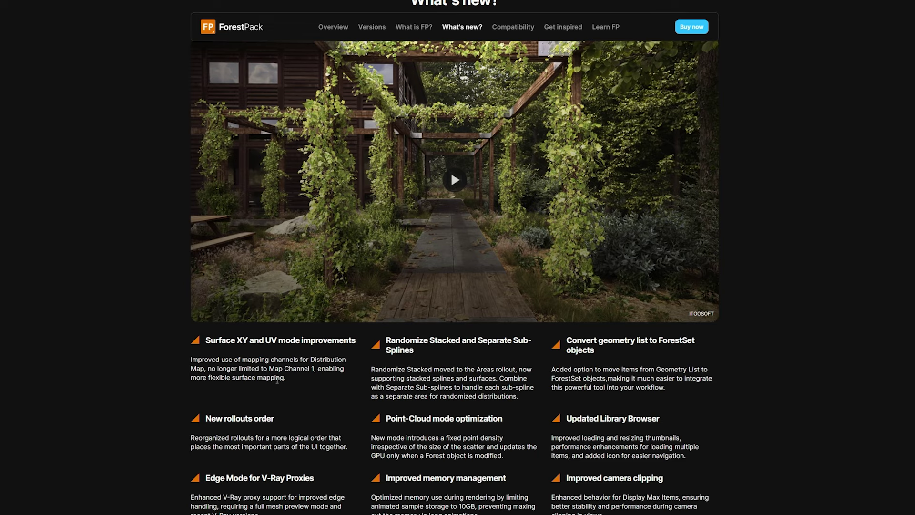
pyautogui.scroll(1, 141, 272)
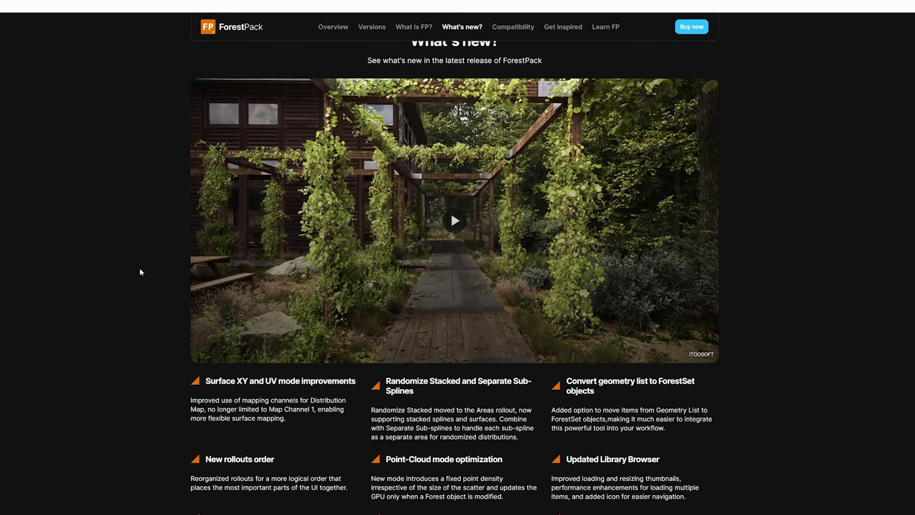
pyautogui.scroll(-4, 136, 286)
pyautogui.scroll(-4, 157, 298)
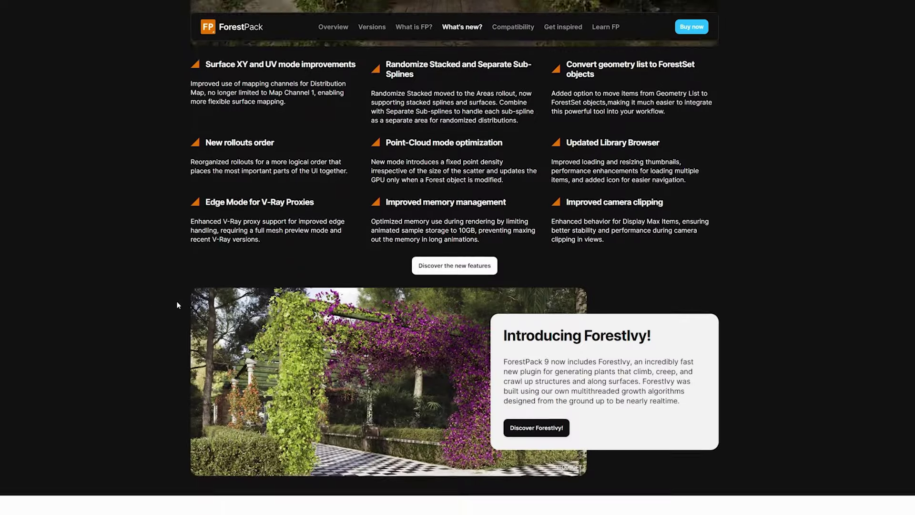